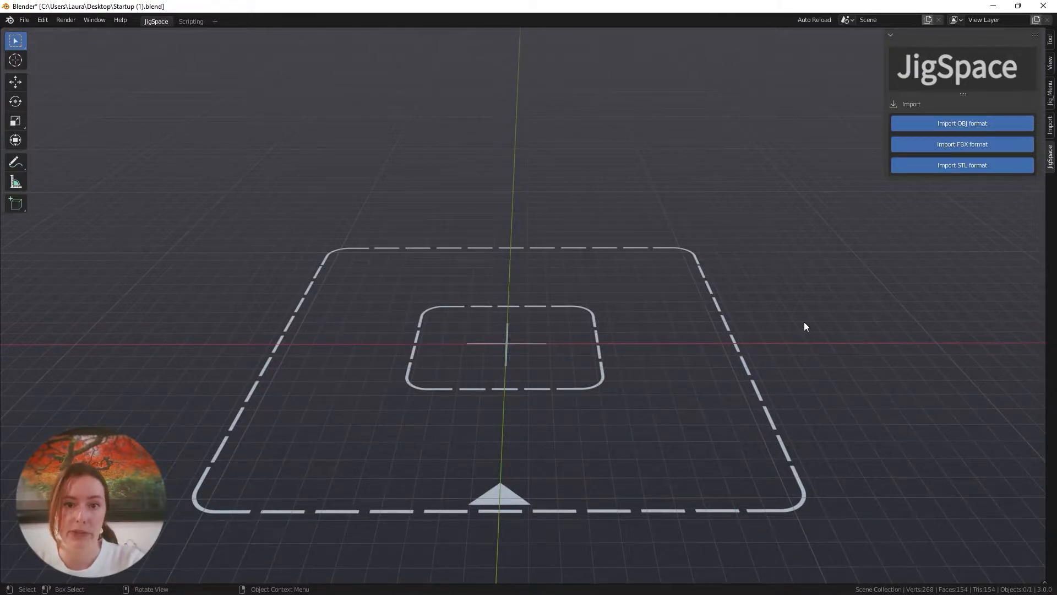
mouse_move(805, 322)
middle_down()
mouse_move(751, 355)
mouse_move(698, 365)
mouse_move(741, 371)
mouse_move(805, 339)
middle_up()
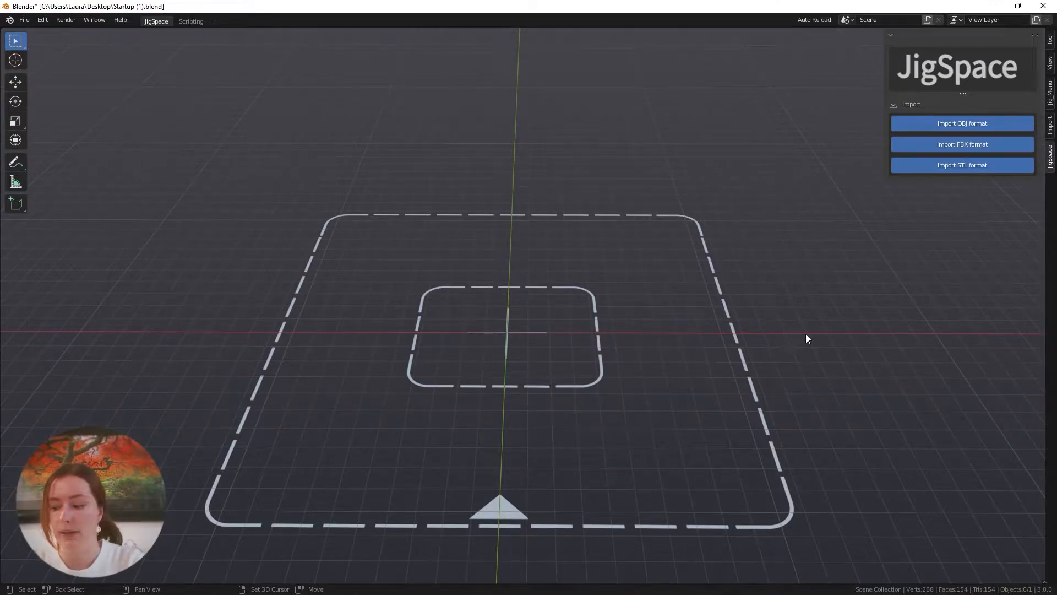
shift+middle_drag(671, 348, 687, 370)
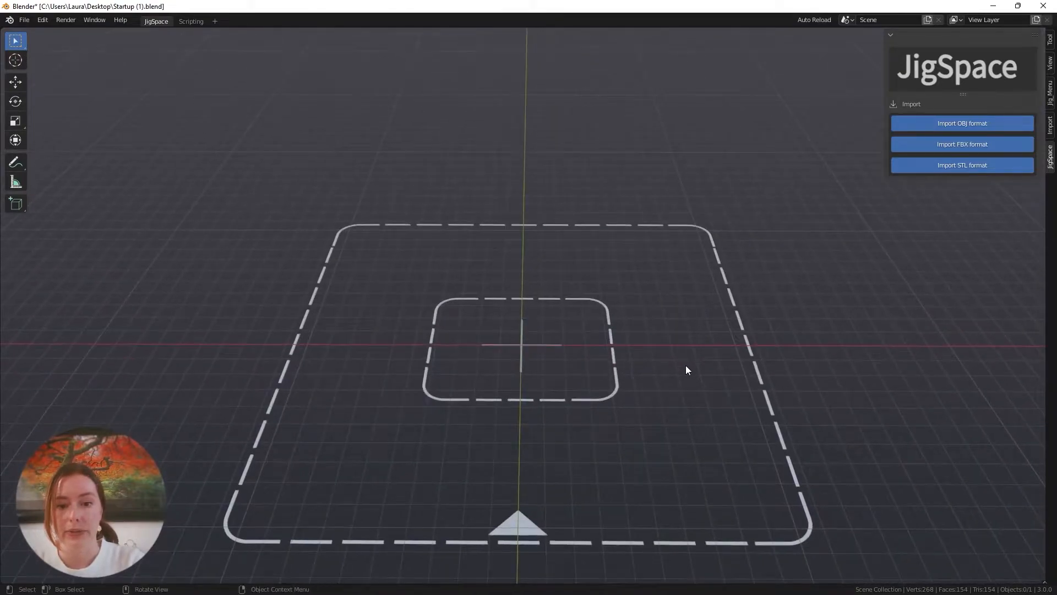
scroll(687, 377, up, 3)
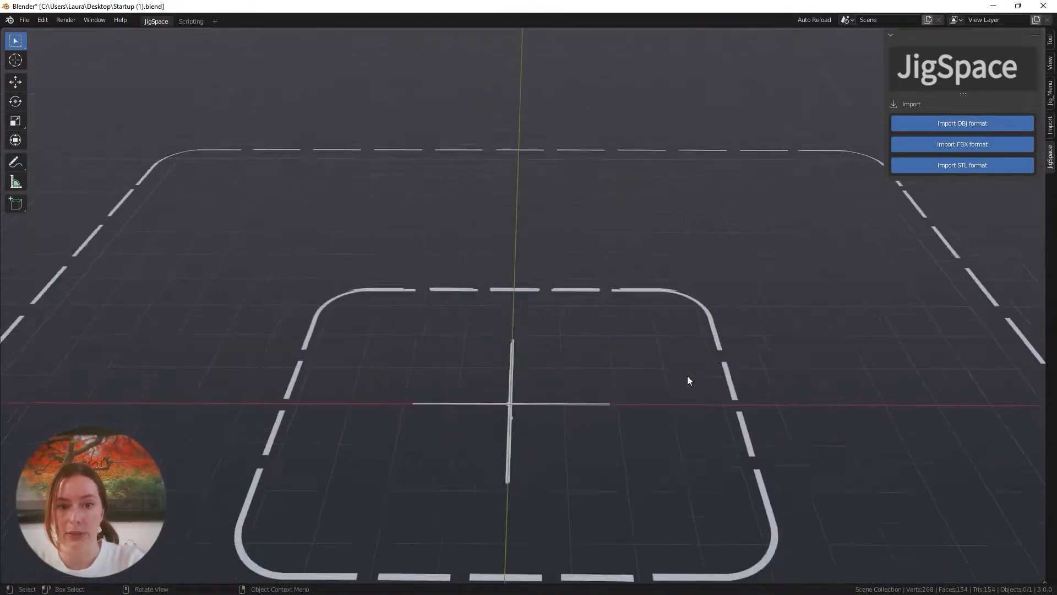
scroll(688, 377, down, 5)
shift+middle_drag(689, 394, 690, 364)
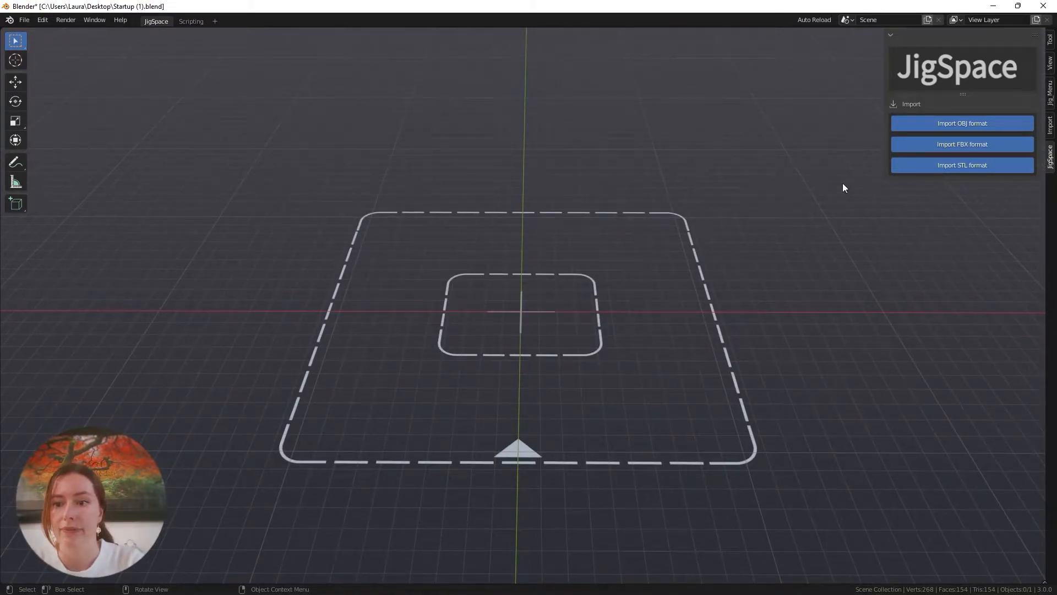
- Import the hair dryer model in OBJ format from the Class 2 Models folder
click(913, 127)
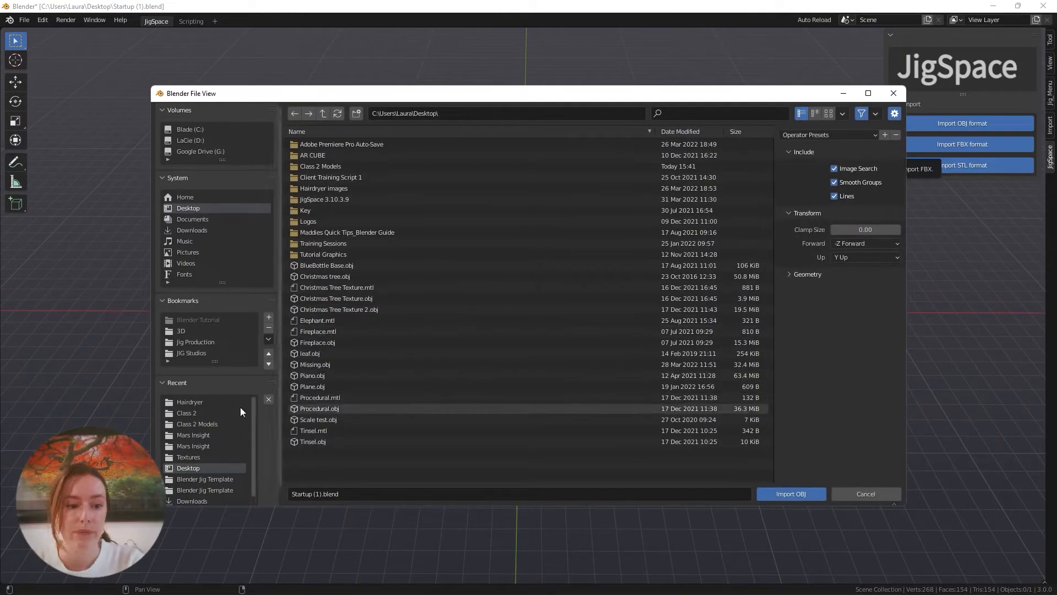
click(187, 403)
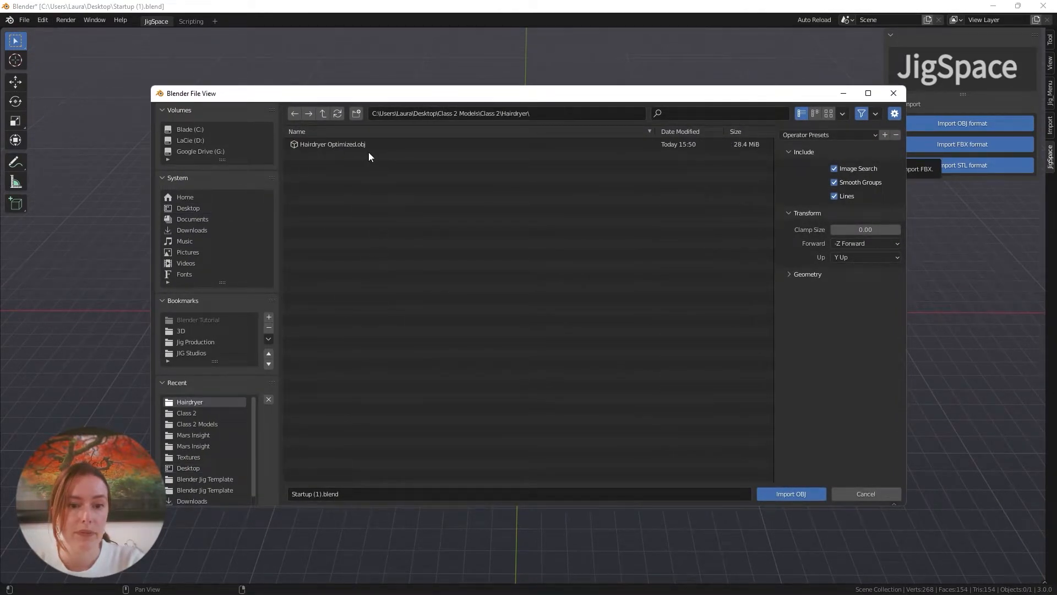
click(325, 114)
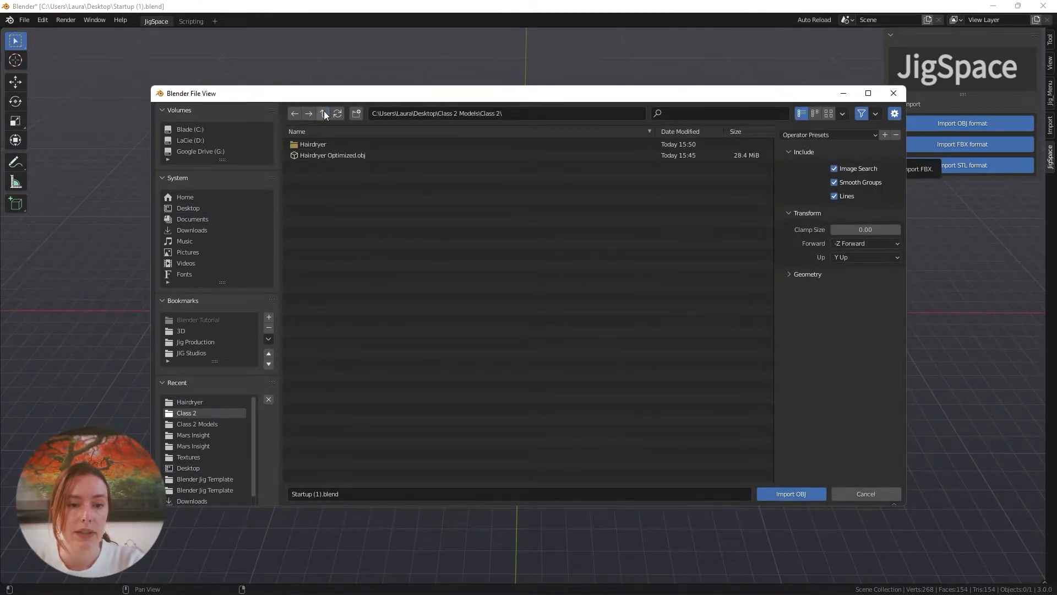
click(324, 112)
click(336, 165)
click(791, 494)
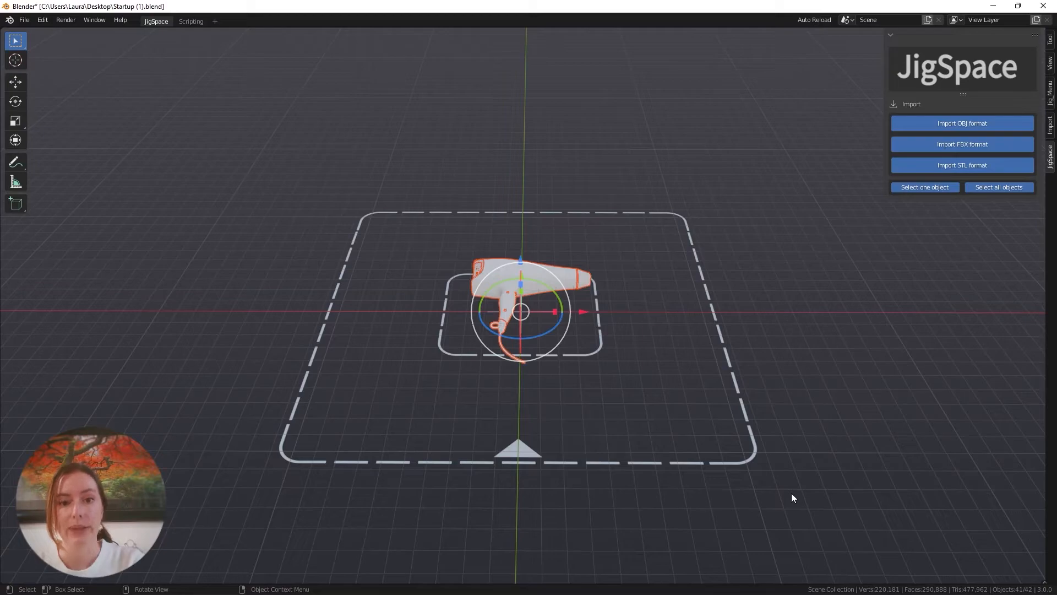
- Try to reposition the imported hair dryer with its transform gizmo and undo the change
middle_drag(772, 396, 722, 410)
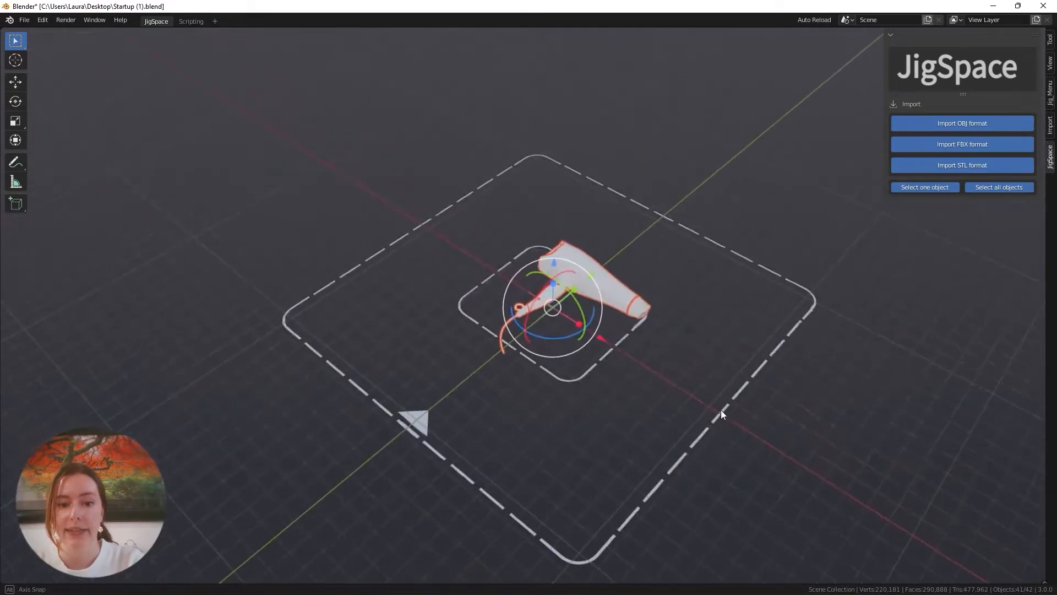
scroll(675, 349, up, 4)
shift+middle_drag(715, 364, 629, 371)
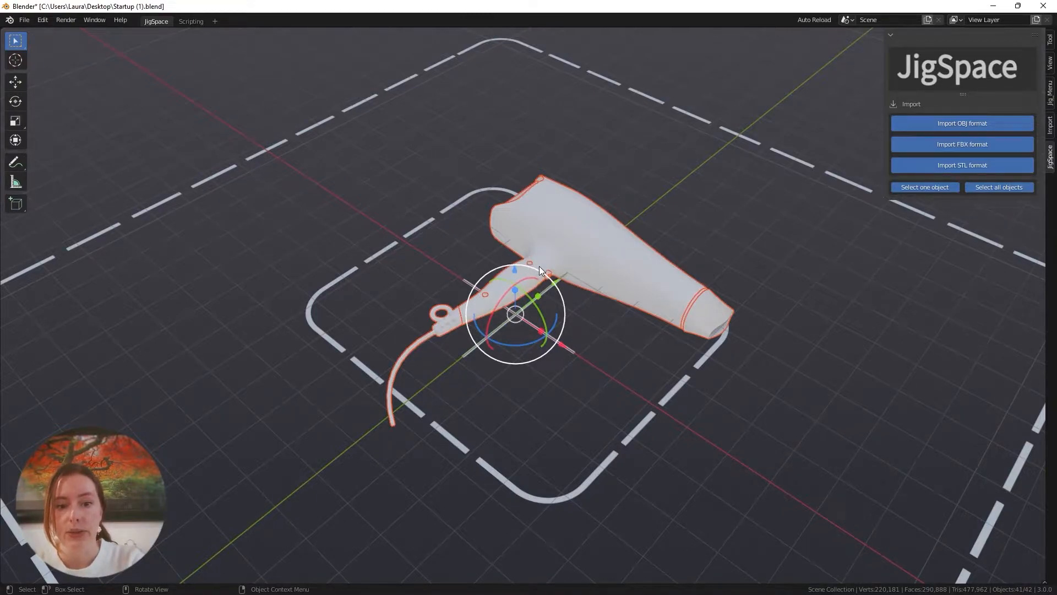
middle_drag(552, 317, 528, 302)
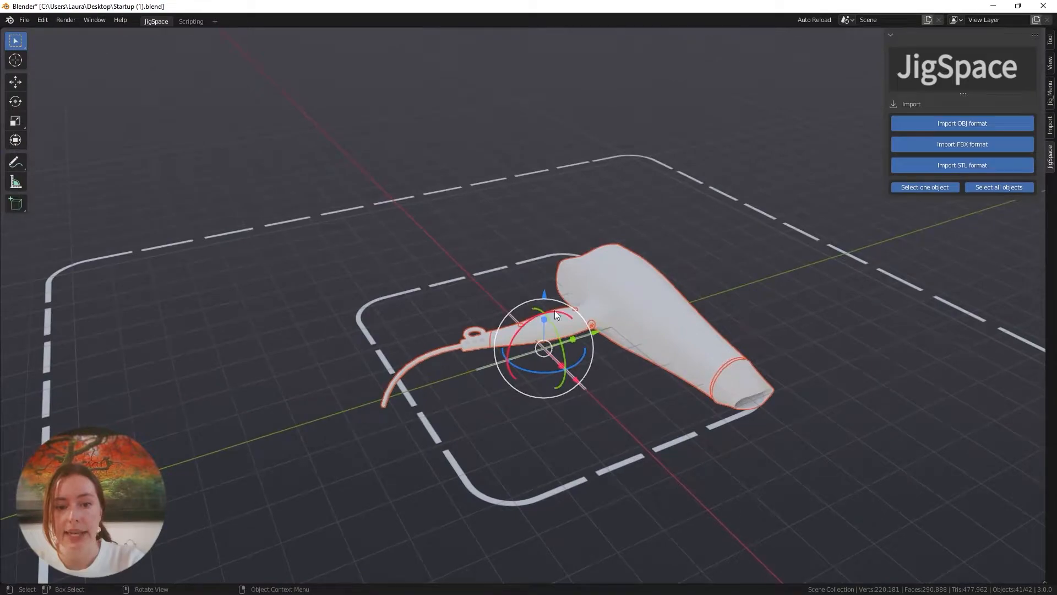
drag(566, 312, 563, 378)
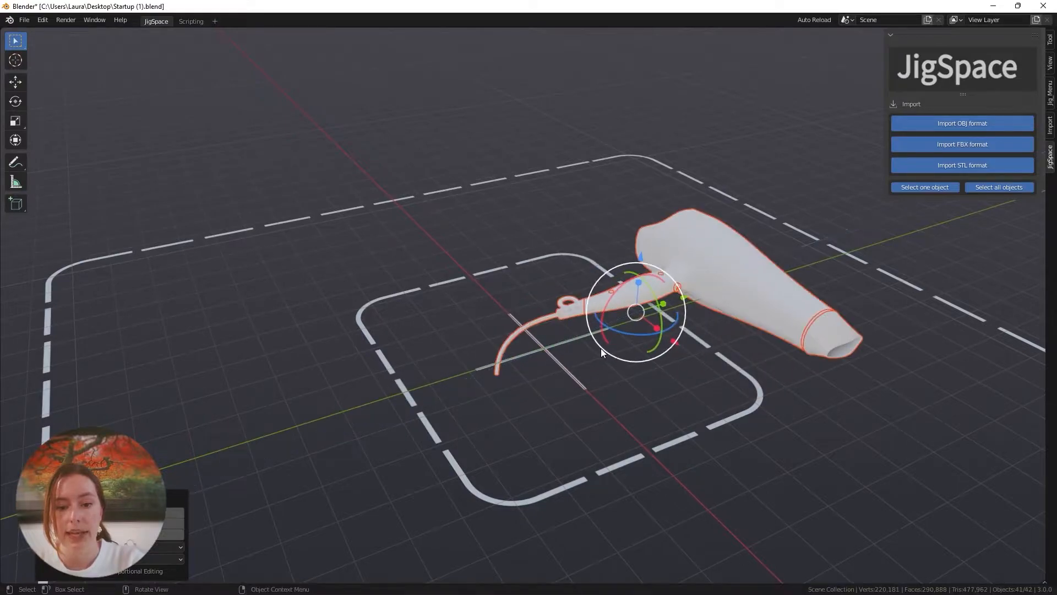
drag(640, 365, 712, 392)
right_click(712, 392)
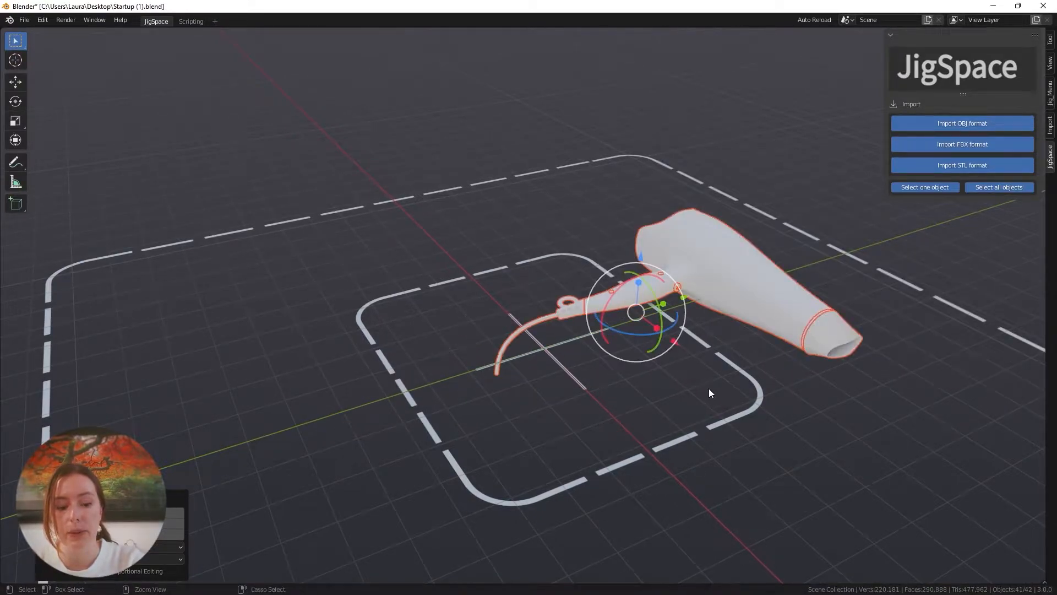
key(ctrl+z)
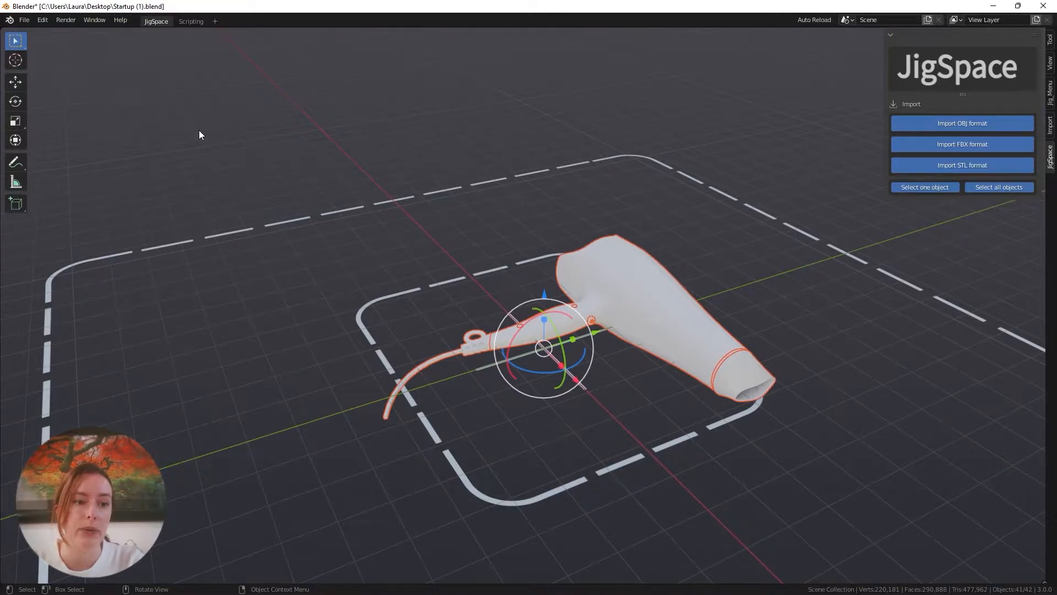
- Try out the Move, Rotate, Scale and Transform tools in turn and finish with the Select Box tool active
click(16, 84)
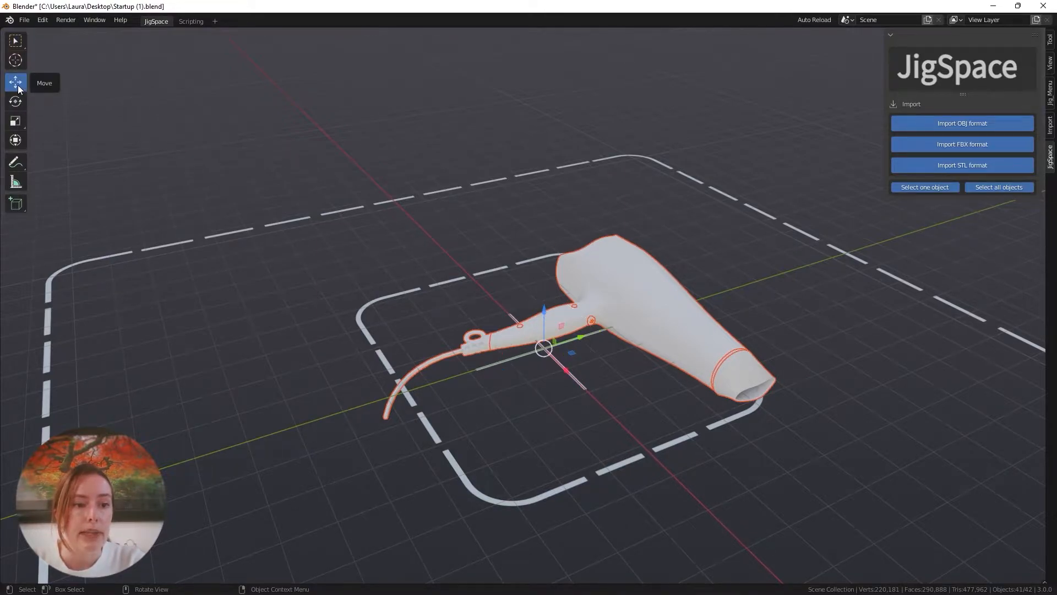
click(16, 102)
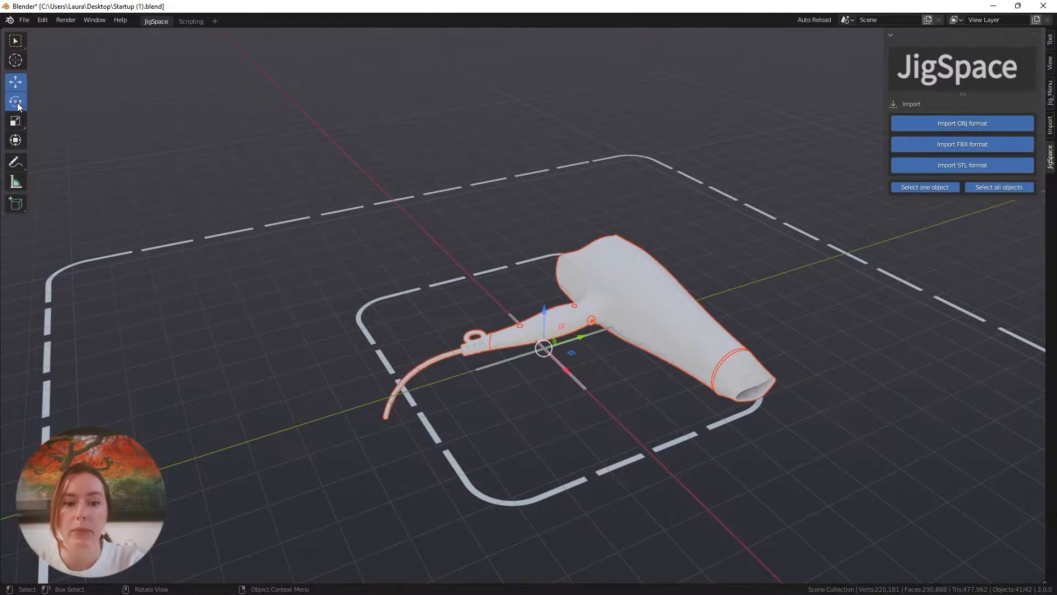
click(16, 122)
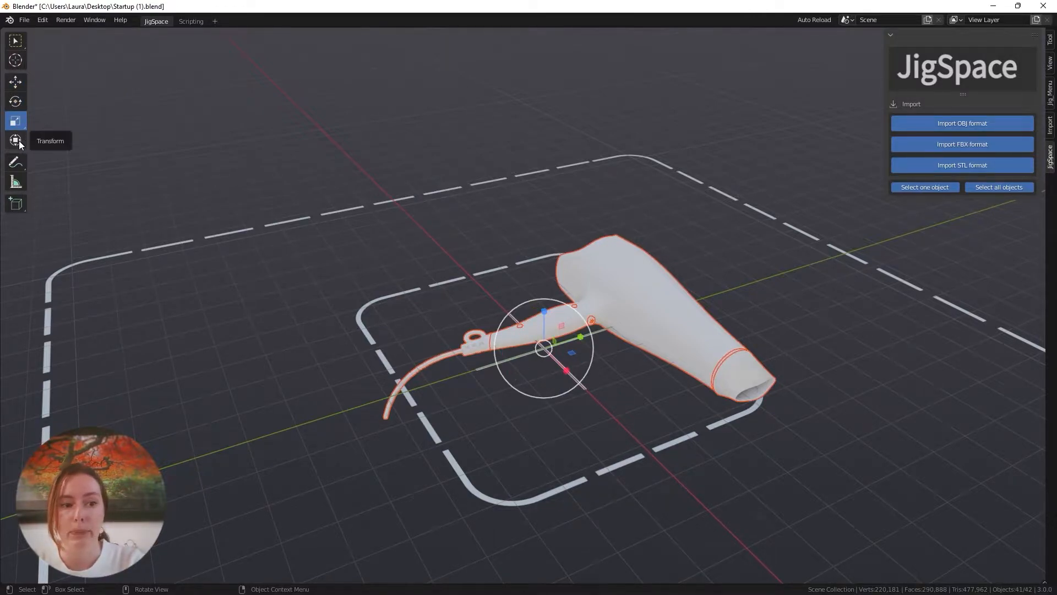
click(21, 141)
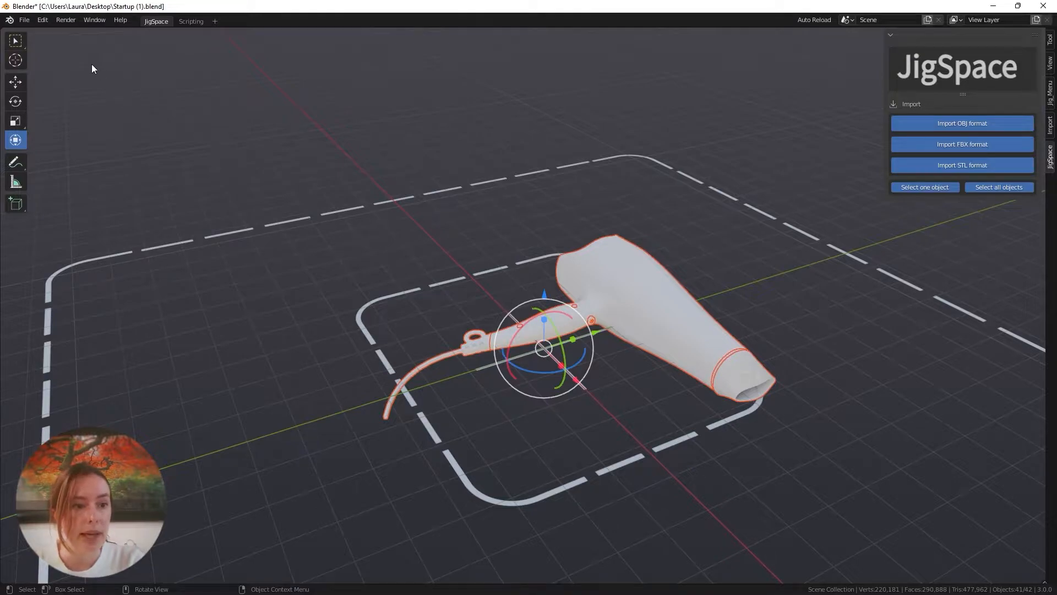
click(18, 44)
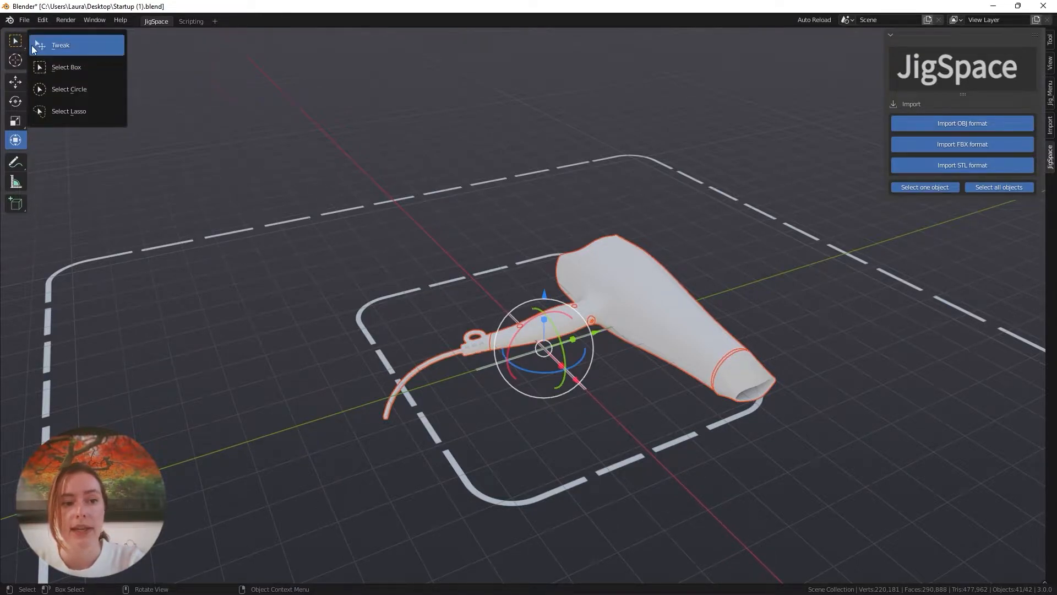
click(78, 72)
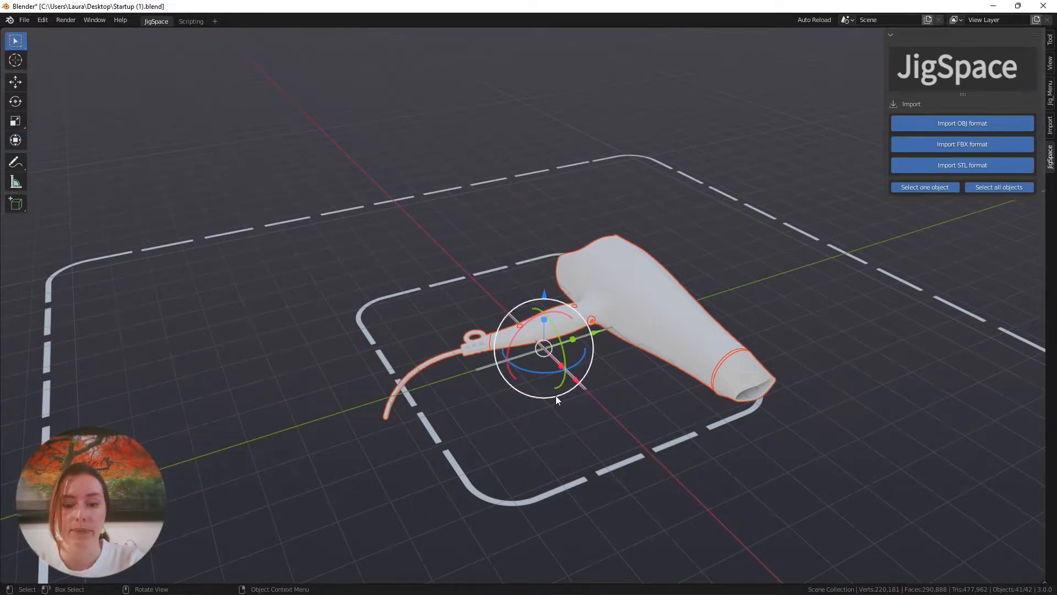
- Select the hair dryer's nozzle on its own and try to move it
click(686, 346)
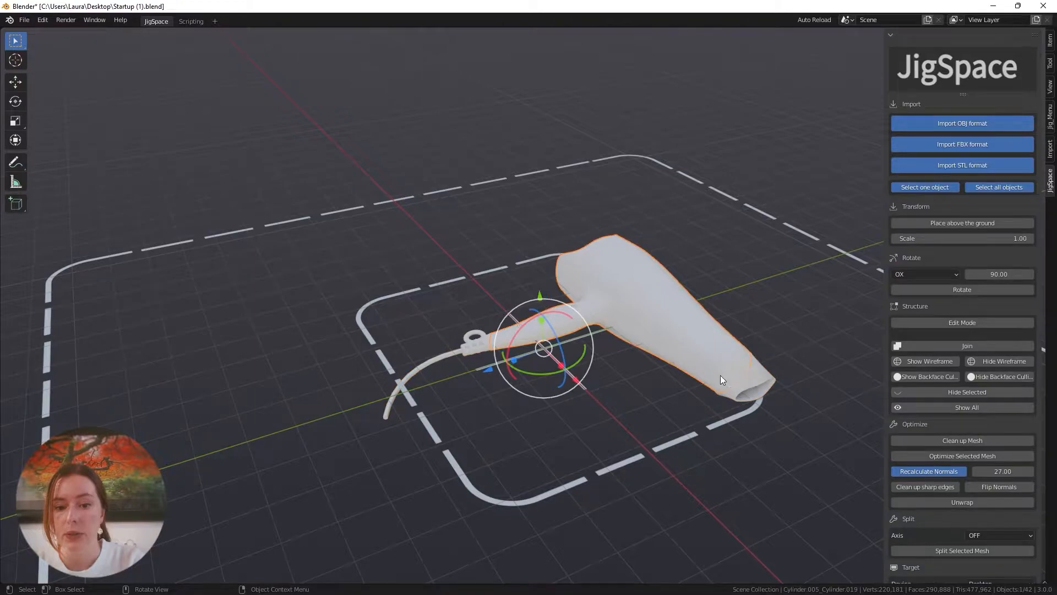
click(740, 379)
middle_drag(481, 369, 596, 299)
key(g)
right_click(648, 337)
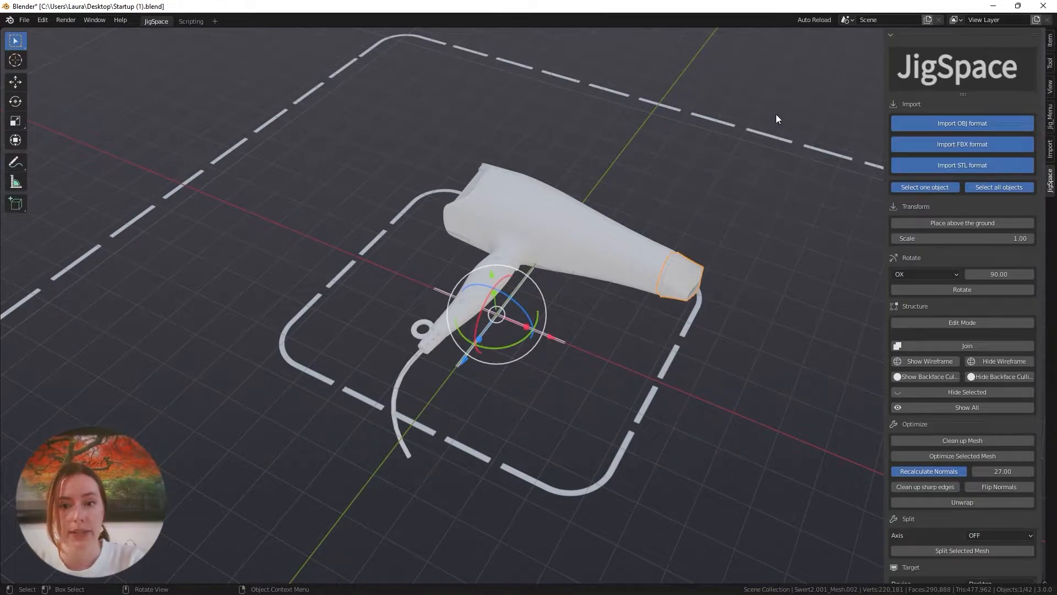
- Box-select all parts of the hair dryer and try moving them together
drag(776, 115, 275, 514)
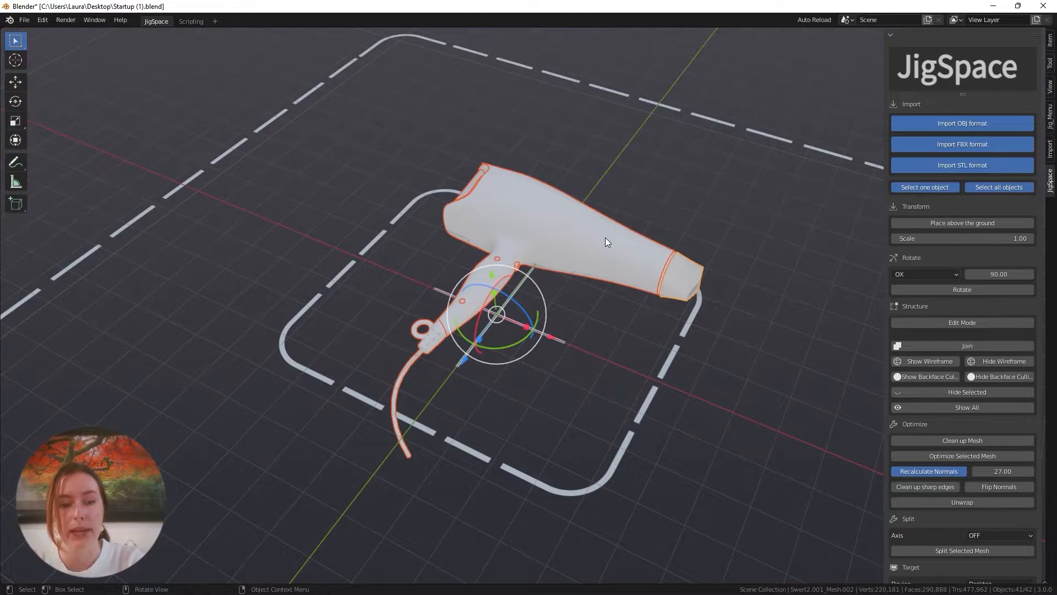
key(g)
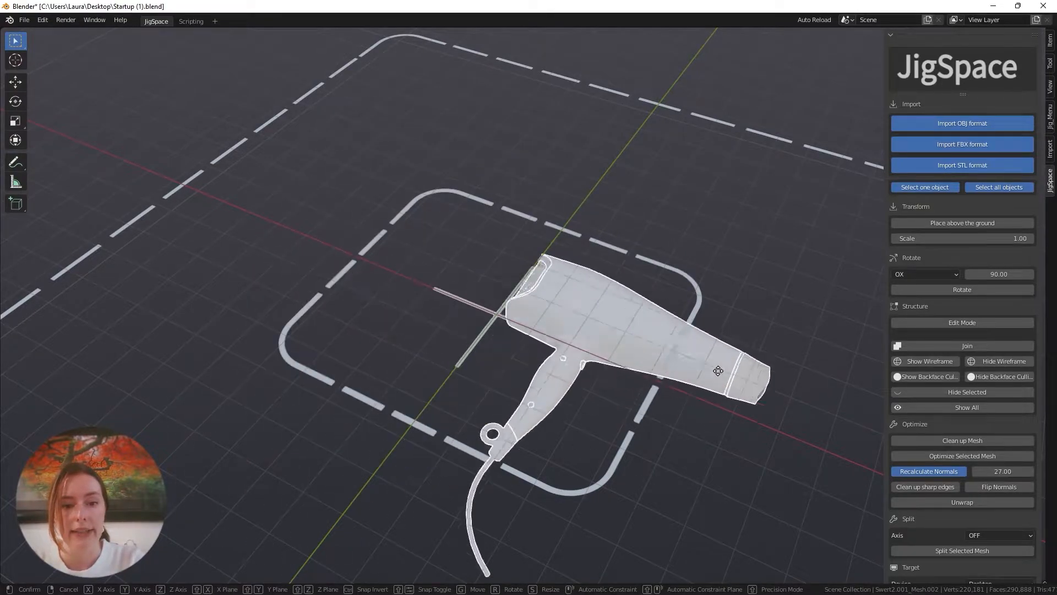
click(535, 244)
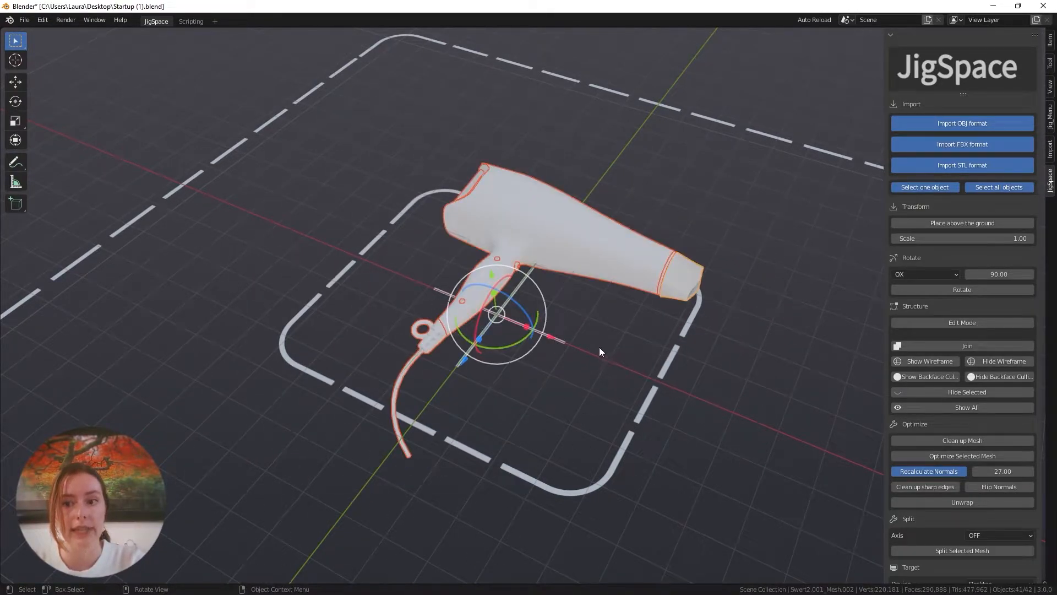
- Examine the hair dryer's orientation and height relative to the ground and the dashed outlines from several angles
middle_drag(564, 359, 686, 196)
scroll(552, 372, down, 3)
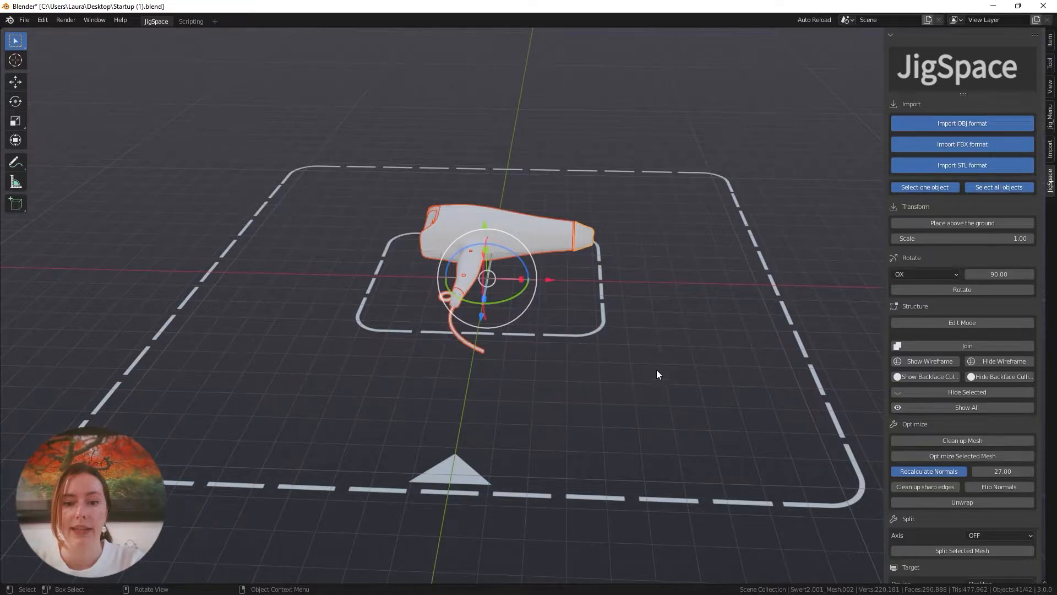
middle_drag(657, 369, 497, 355)
scroll(509, 355, up, 5)
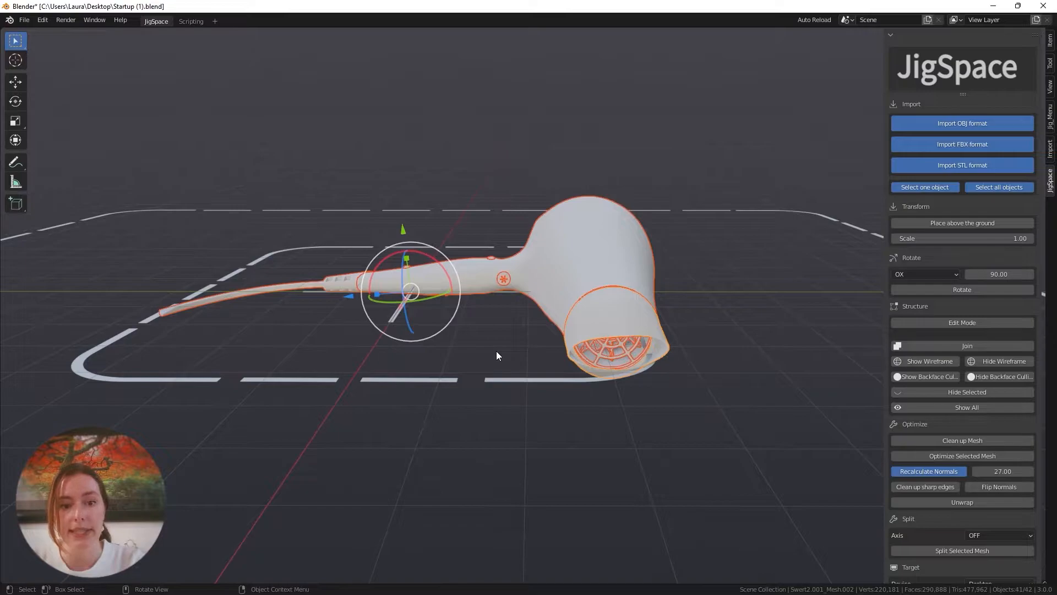
middle_drag(472, 353, 524, 319)
scroll(416, 314, down, 4)
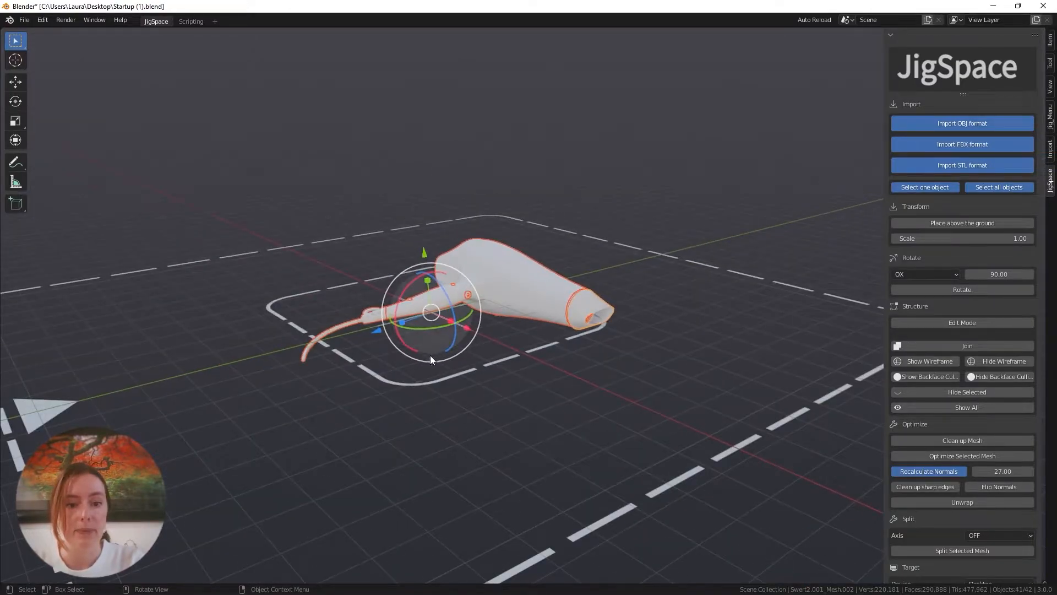
middle_drag(430, 355, 495, 349)
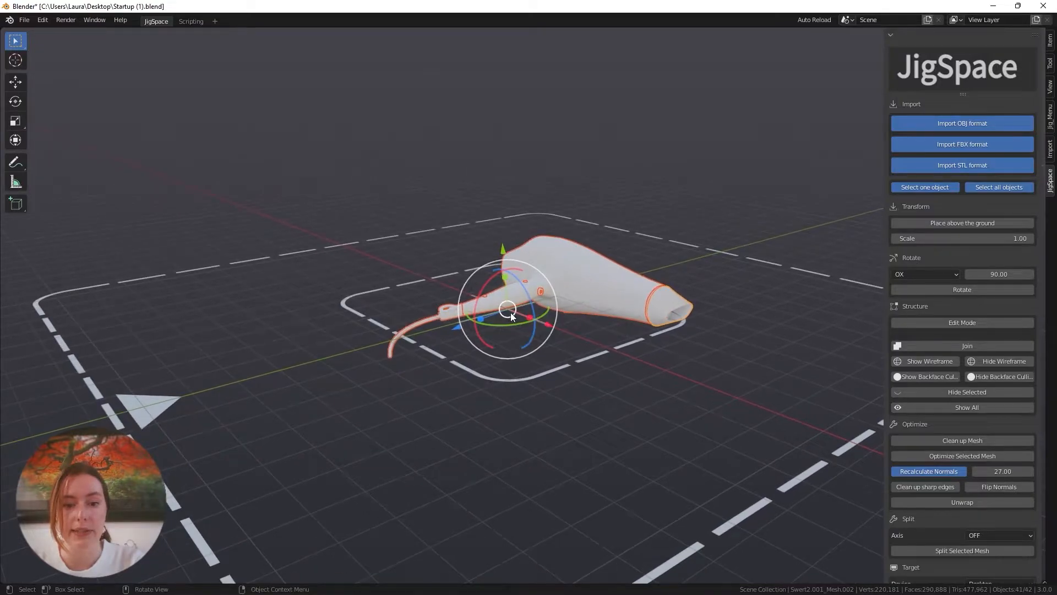
middle_drag(632, 421, 558, 393)
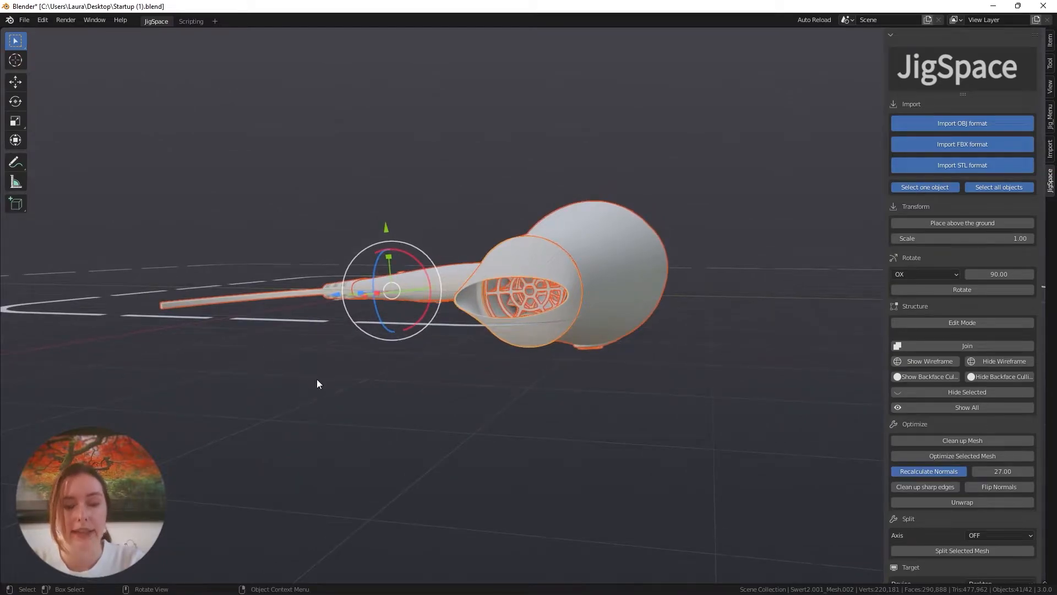
middle_drag(317, 383, 467, 409)
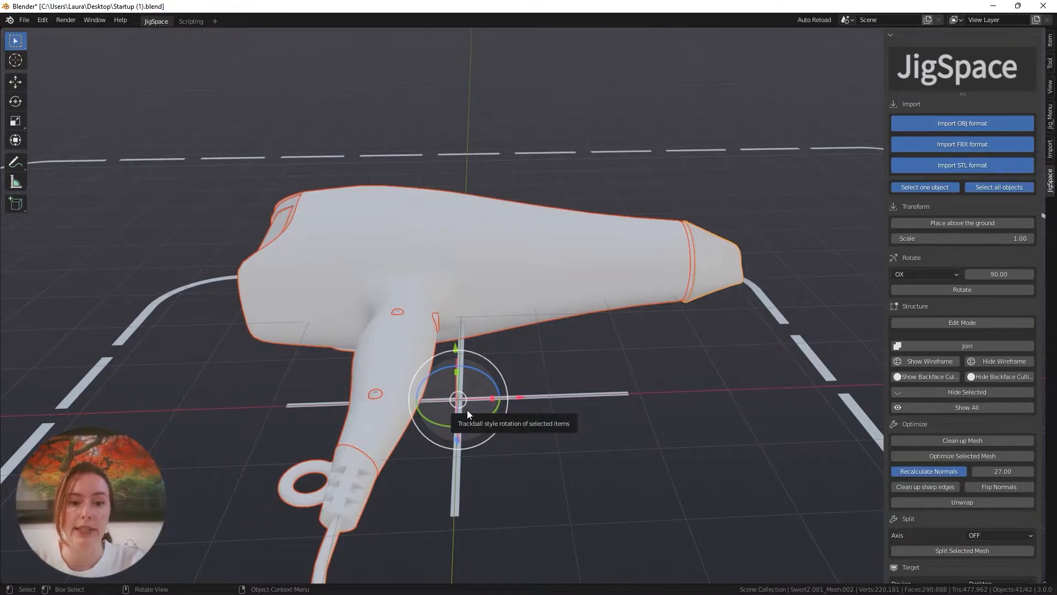
scroll(467, 410, down, 4)
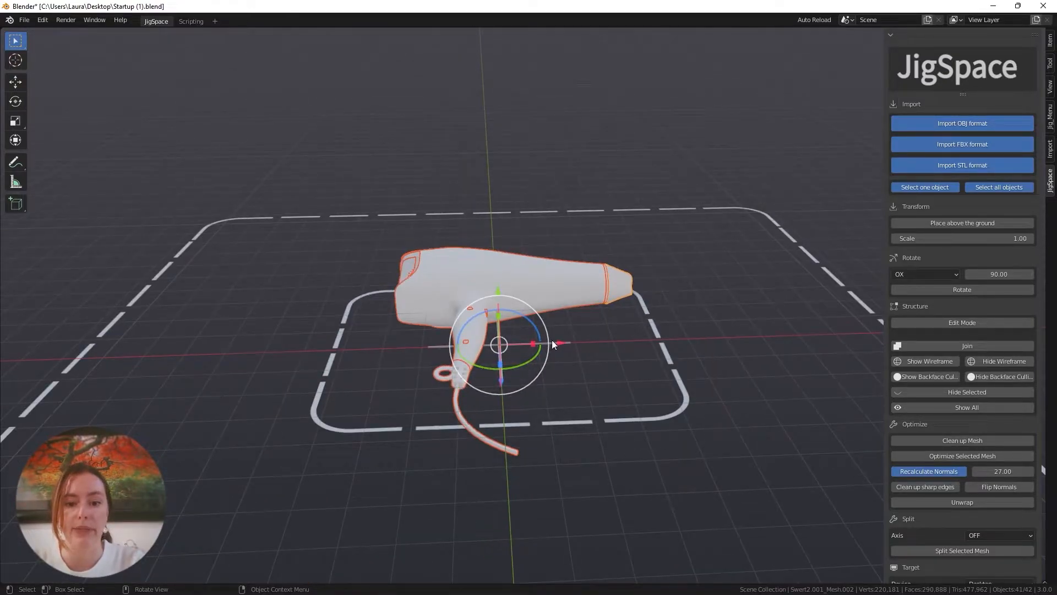
scroll(606, 387, down, 2)
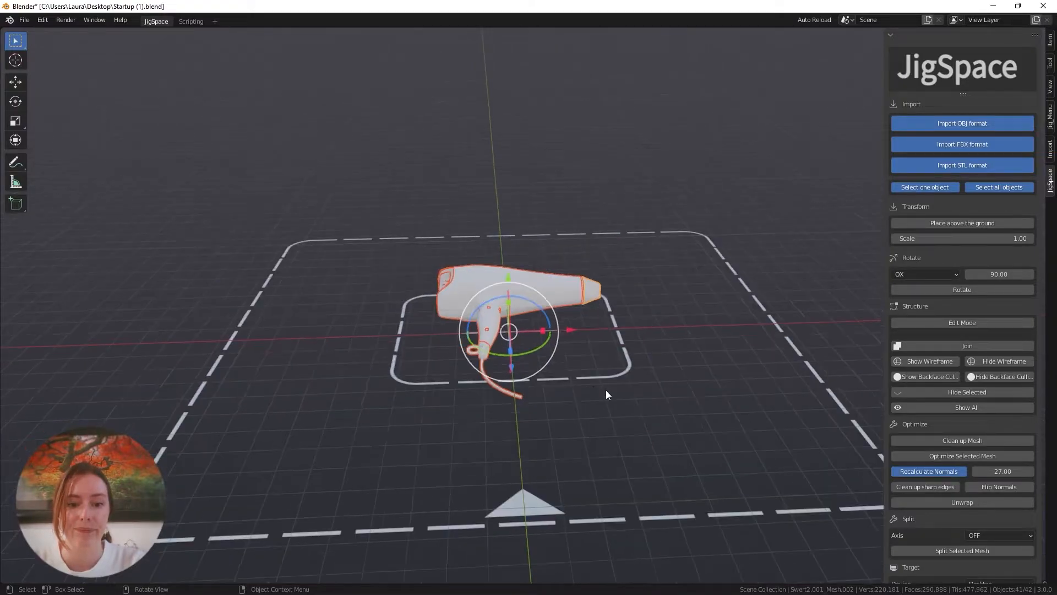
middle_drag(606, 390, 592, 398)
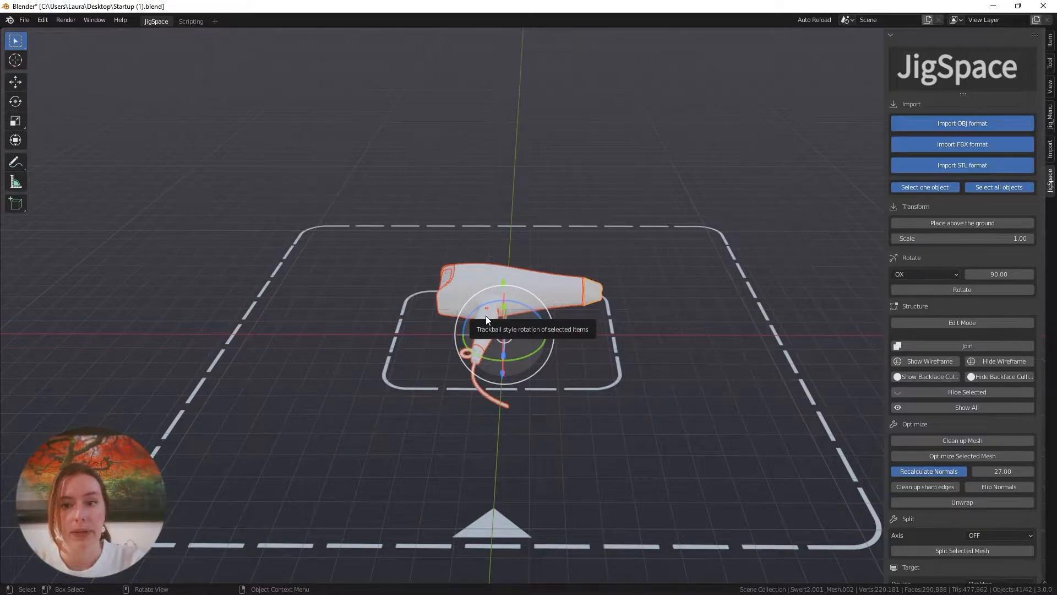
- Rotate the whole hair dryer 90 degrees about the OX axis so that it stands upright
click(921, 275)
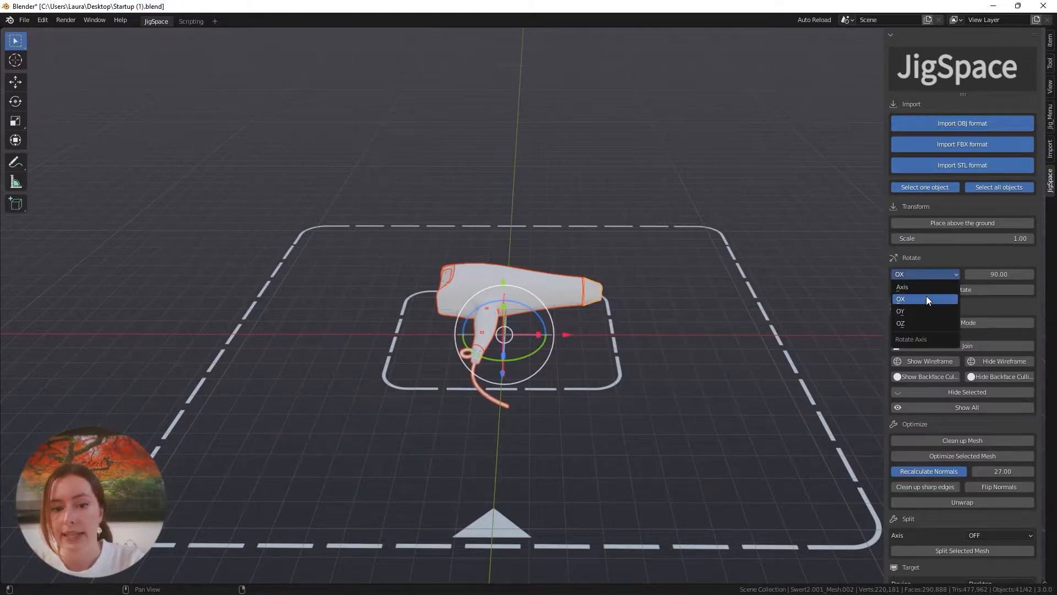
click(927, 298)
middle_drag(826, 331, 617, 359)
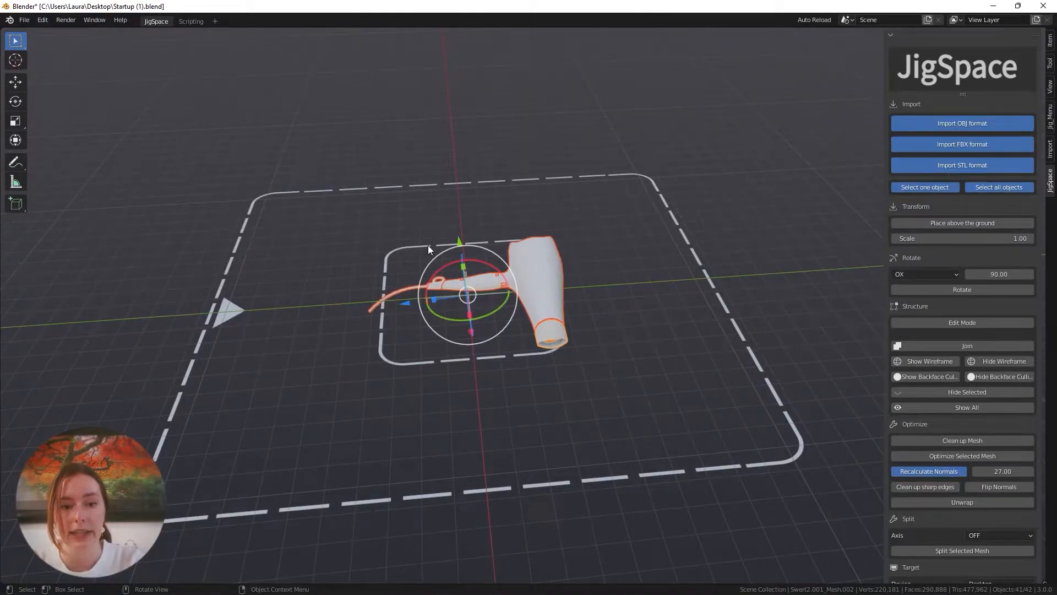
scroll(427, 246, up, 4)
middle_drag(431, 247, 626, 250)
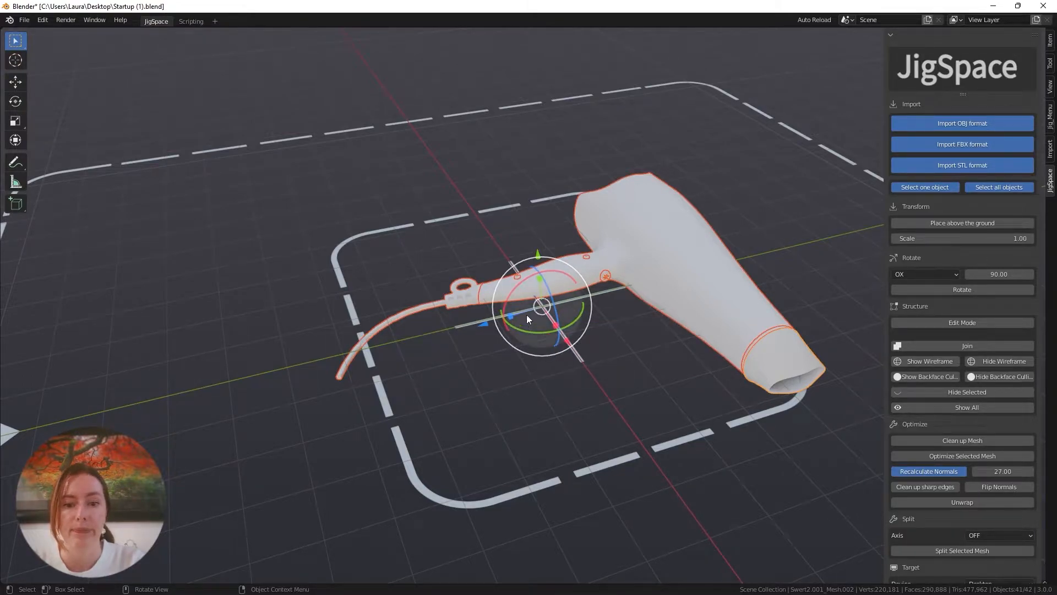
click(994, 288)
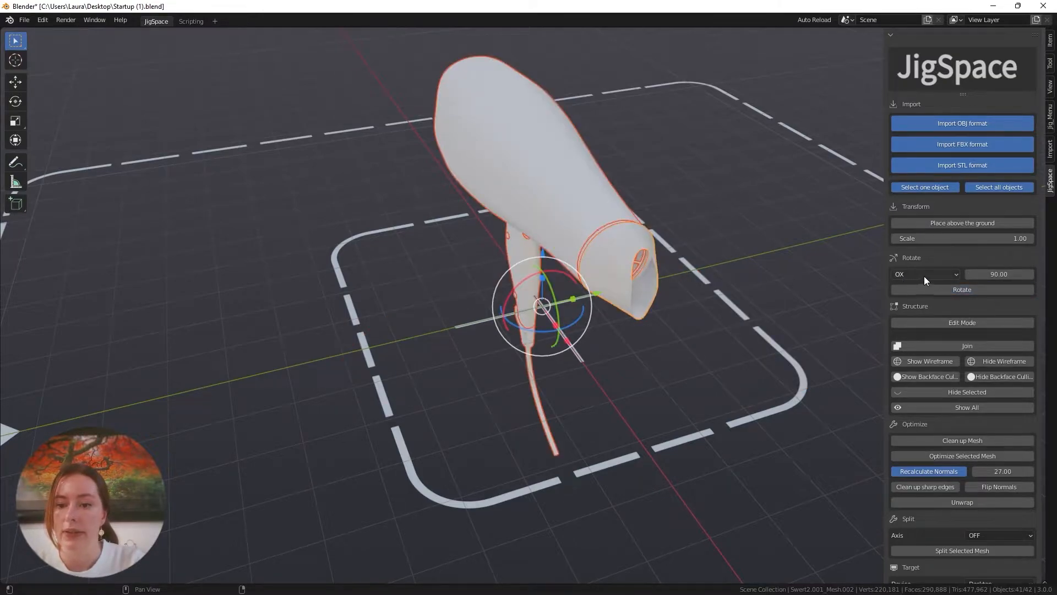
middle_drag(411, 326, 474, 312)
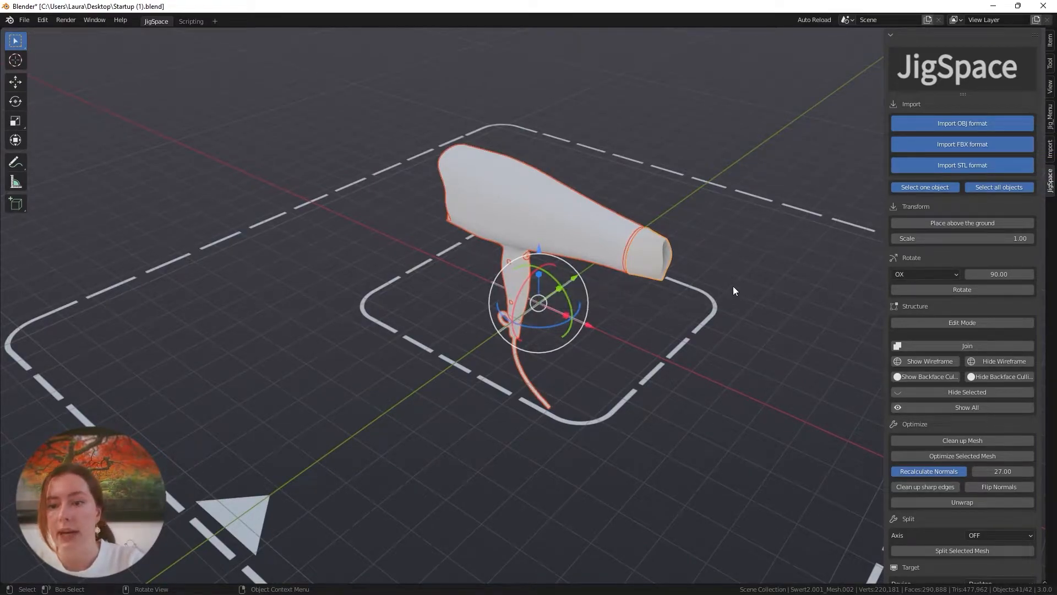
- Place the hair dryer above the ground and check its position from several angles
click(923, 224)
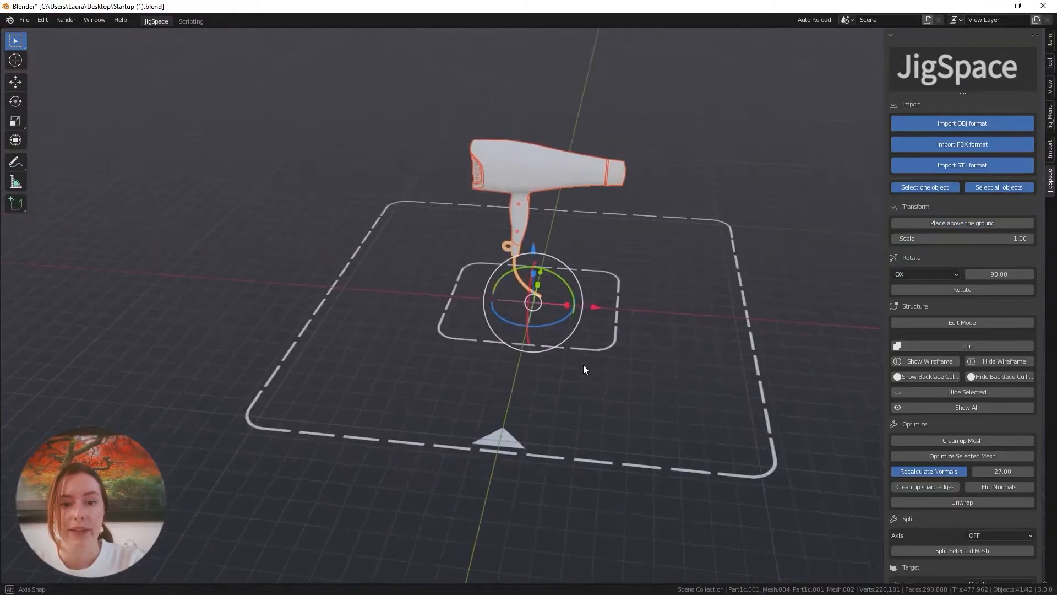
scroll(588, 369, up, 1)
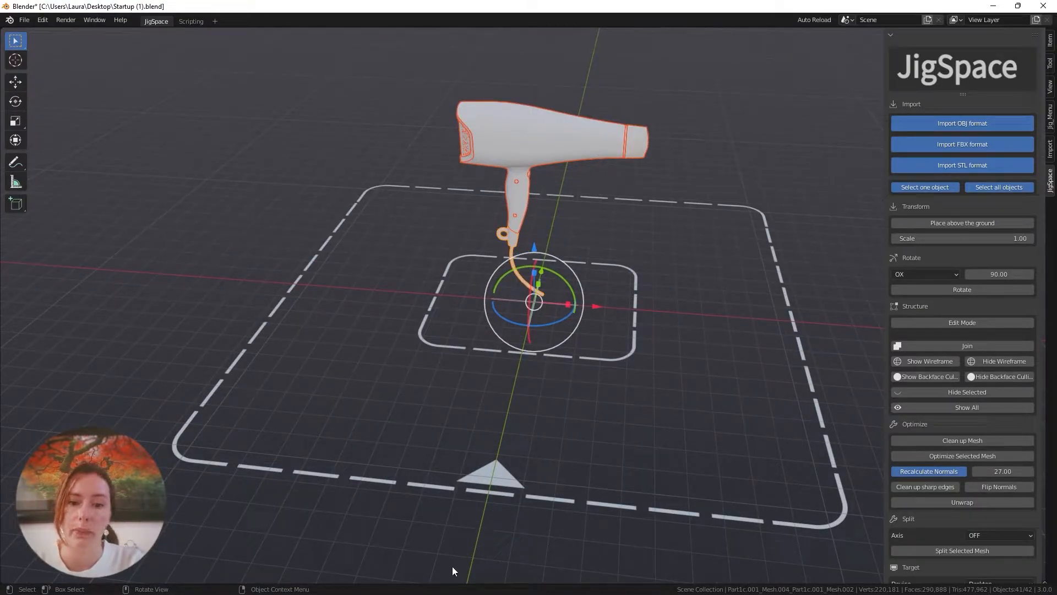
middle_drag(663, 281, 544, 158)
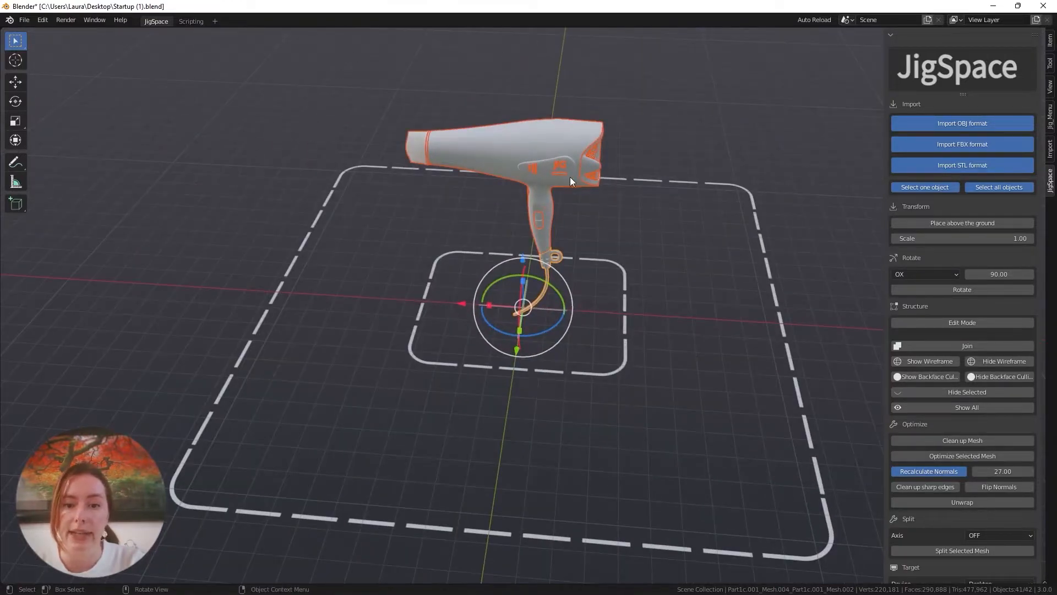
middle_drag(418, 250, 633, 261)
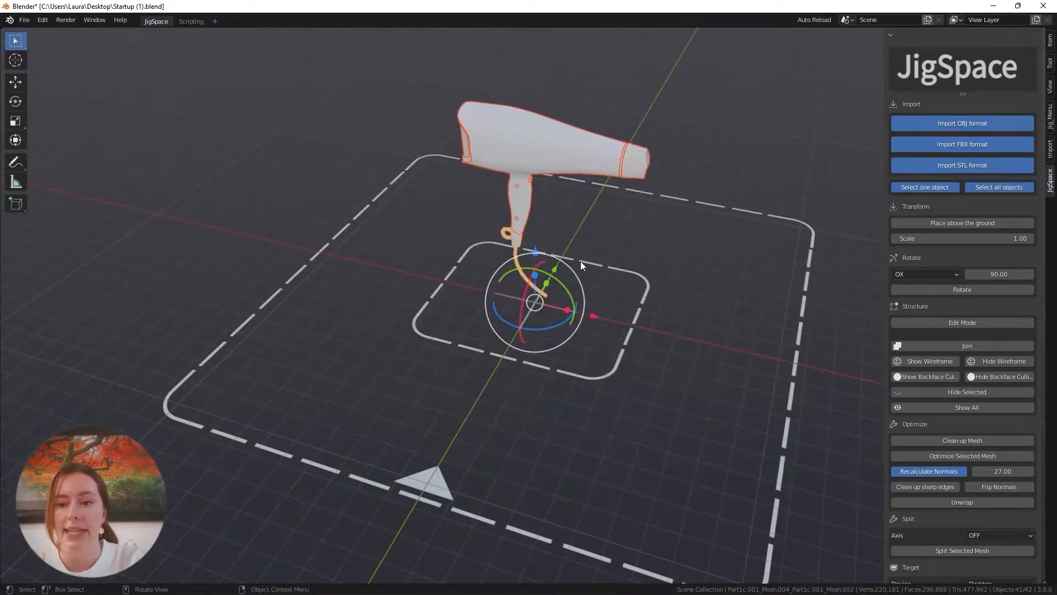
- Rotate the whole hair dryer 180 degrees about the OZ axis so its logo side faces the front arrow
click(948, 276)
click(910, 323)
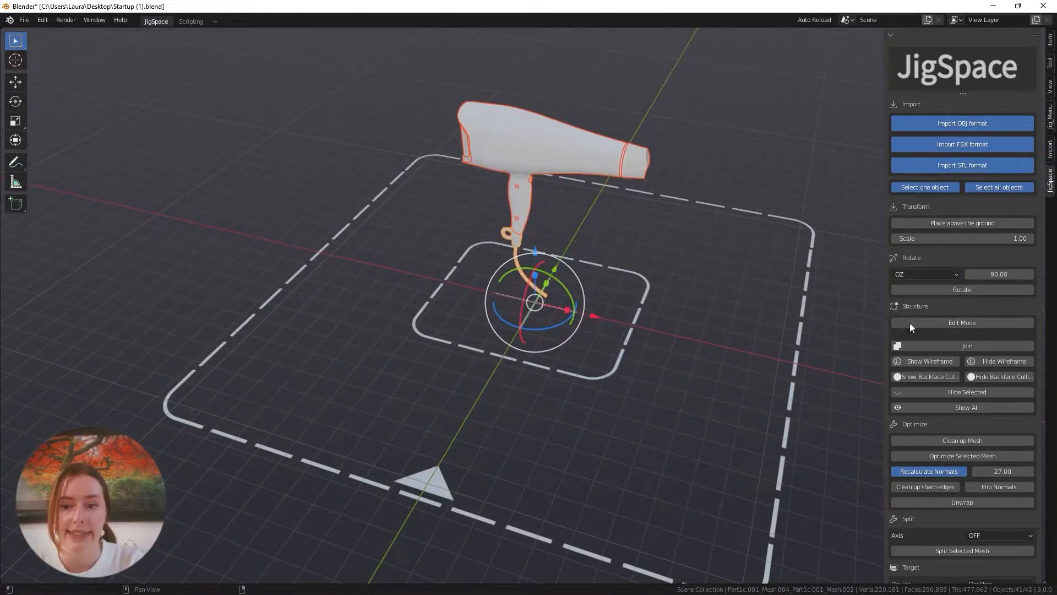
click(1008, 273)
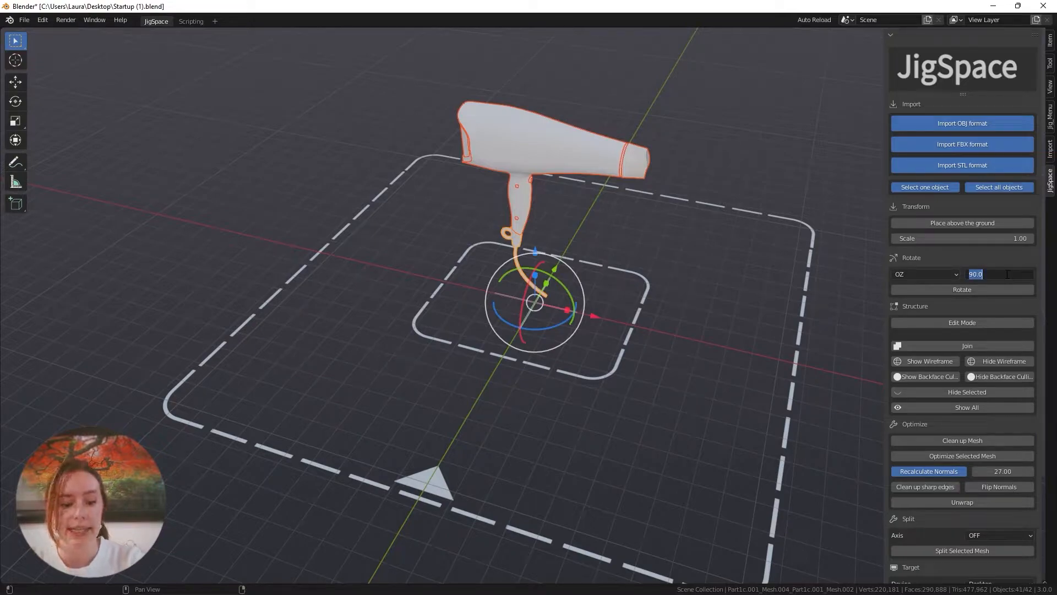
text(180)
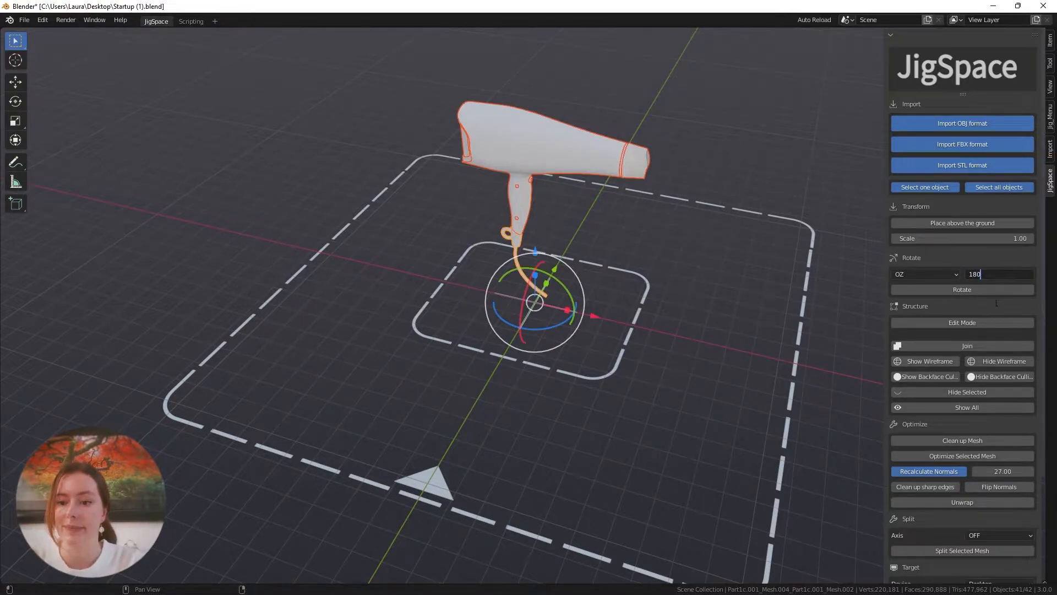
key(Return)
click(986, 290)
middle_drag(656, 311, 615, 390)
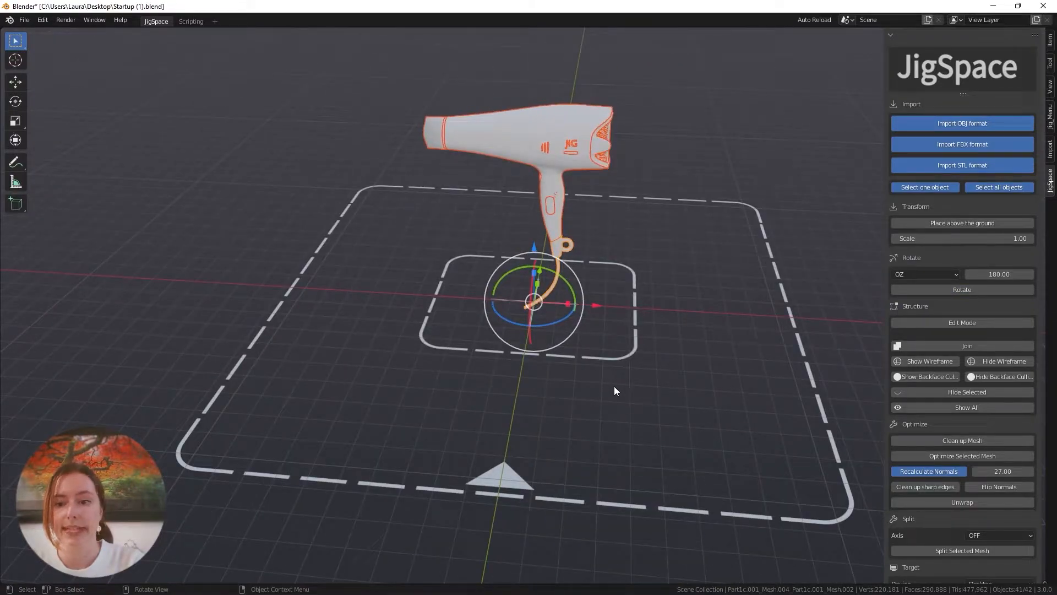
middle_drag(582, 323, 583, 319)
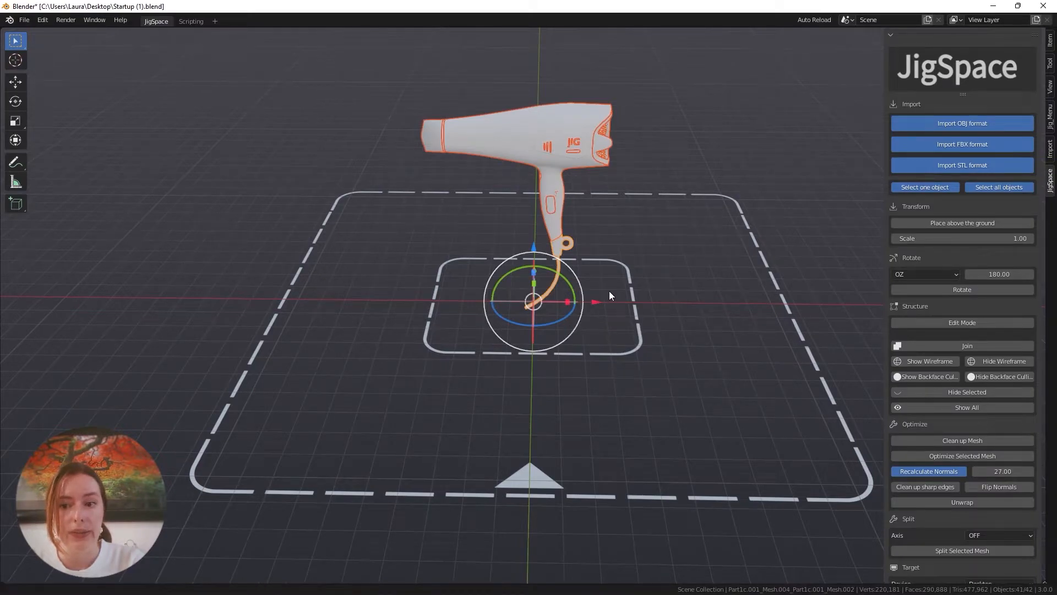
middle_drag(609, 291, 589, 336)
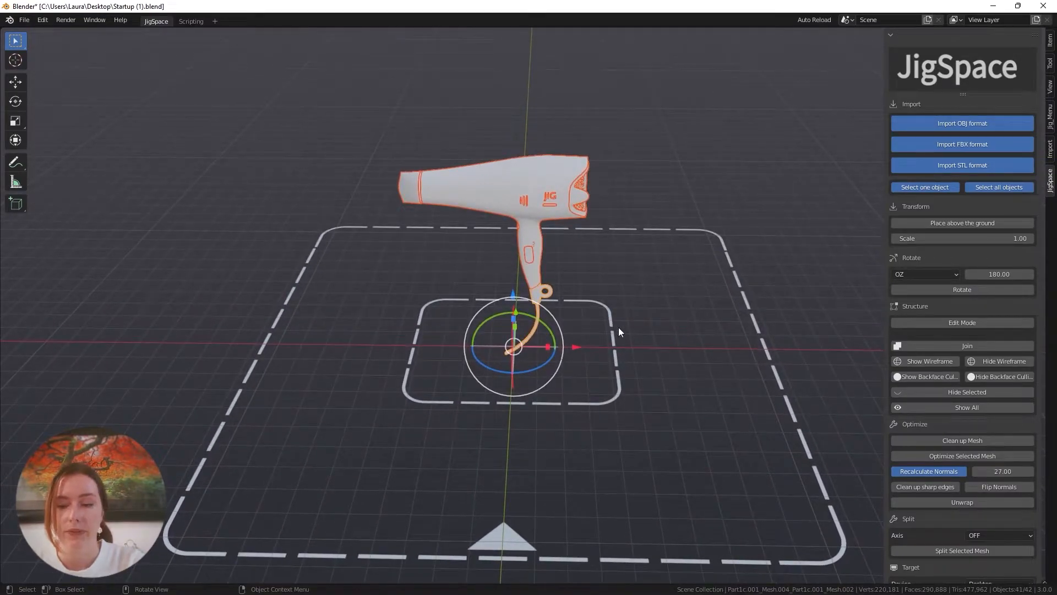
- Try scaling the whole hair dryer by 0.5, and restore its size with a scale of 2
click(1011, 239)
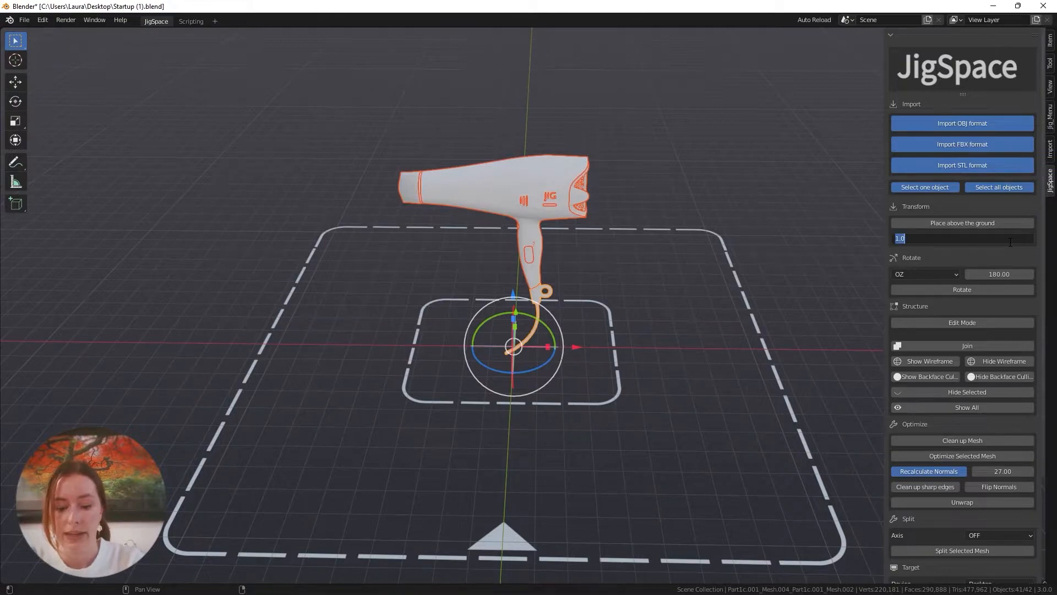
text(.5)
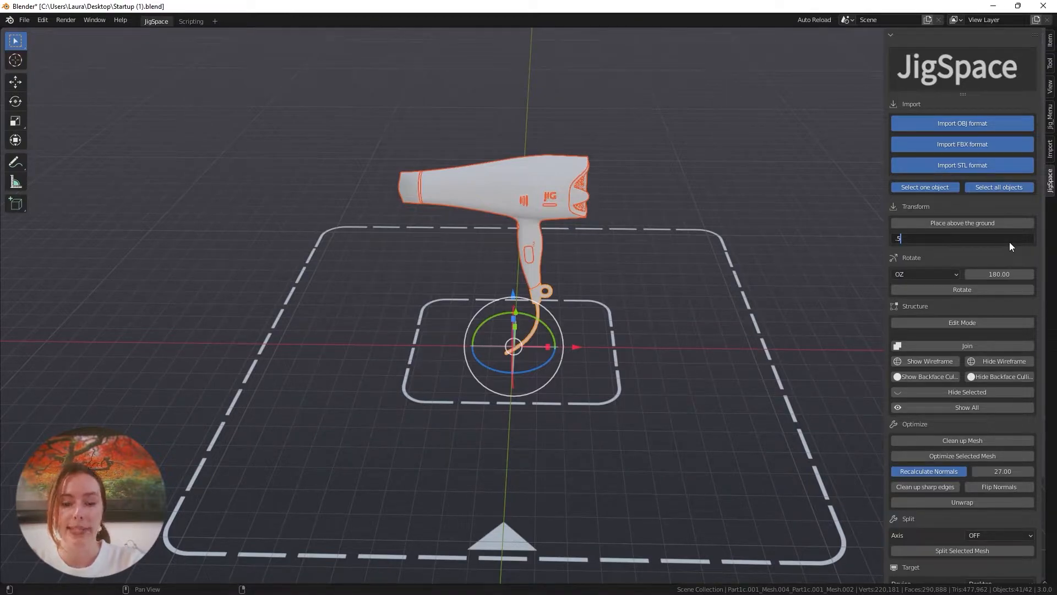
key(Return)
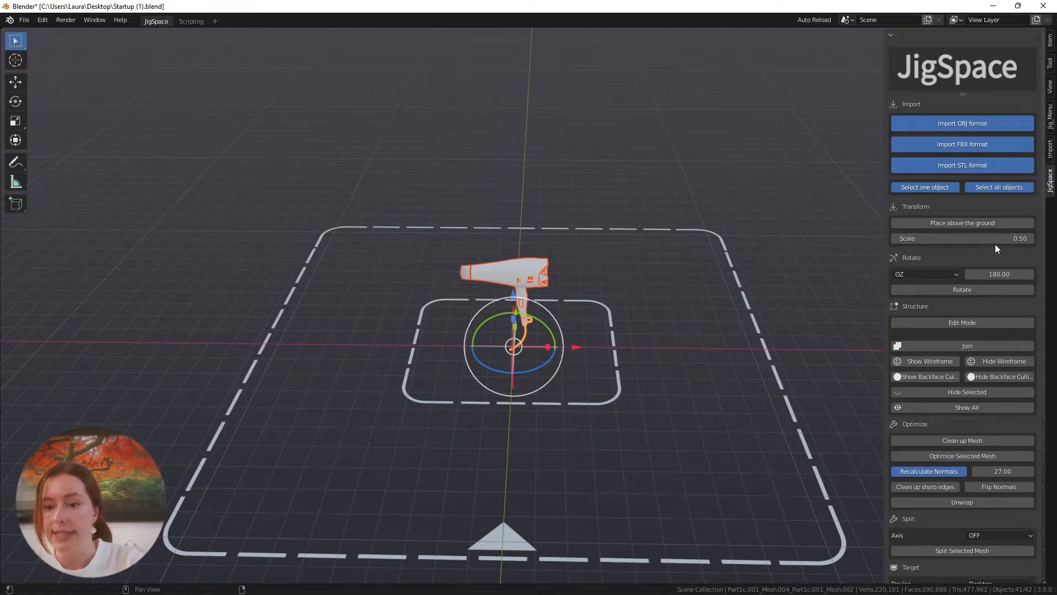
click(962, 240)
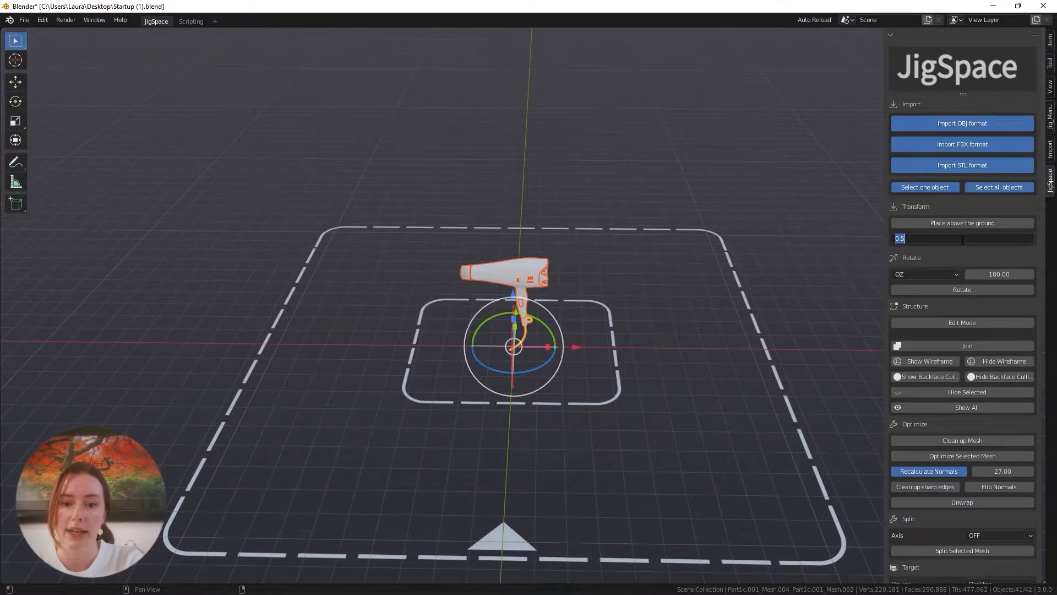
text(2)
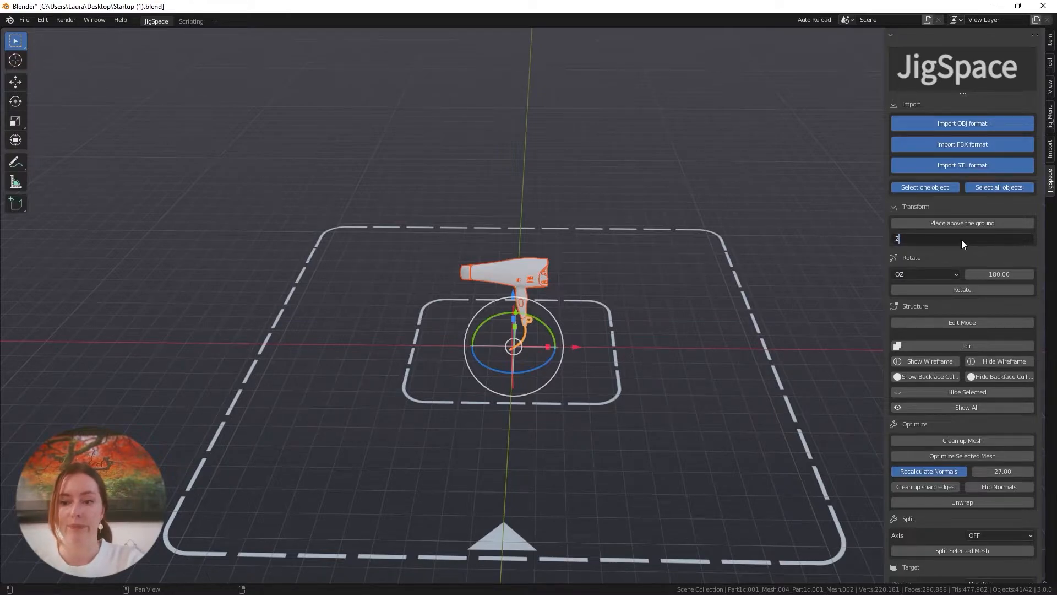
key(Return)
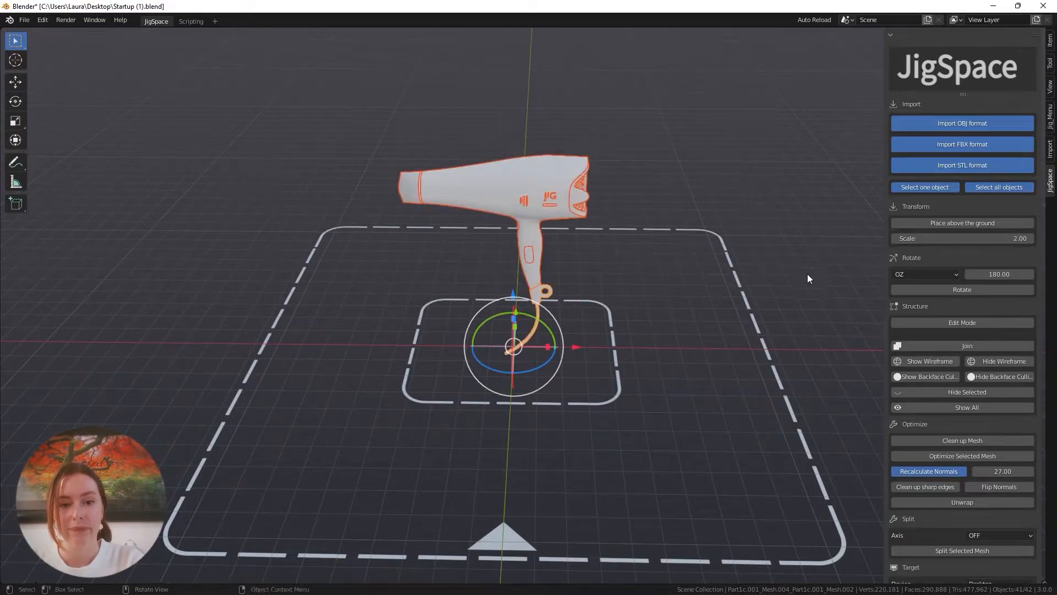
middle_drag(633, 325, 662, 308)
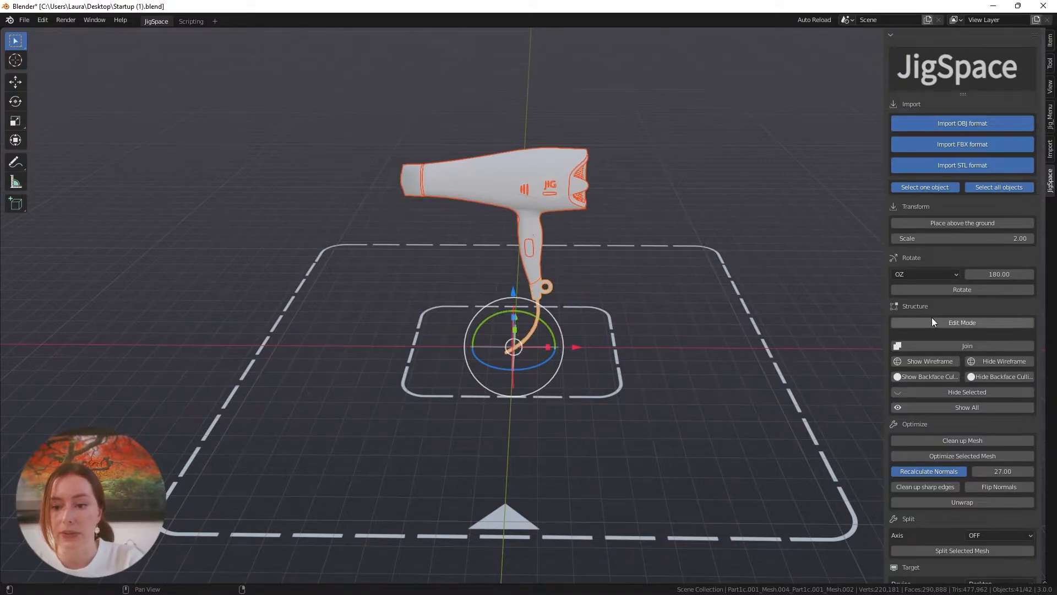
- Select only the hair dryer's main body and show its wireframe to examine the mesh density of the barrel and handle
scroll(1036, 322, down, 4)
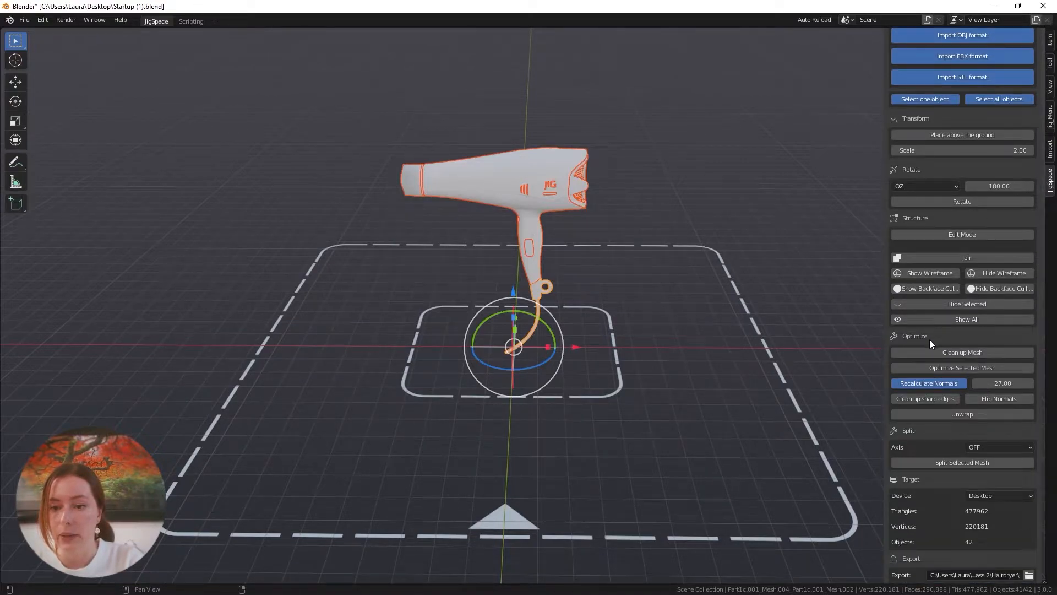
scroll(964, 352, down, 2)
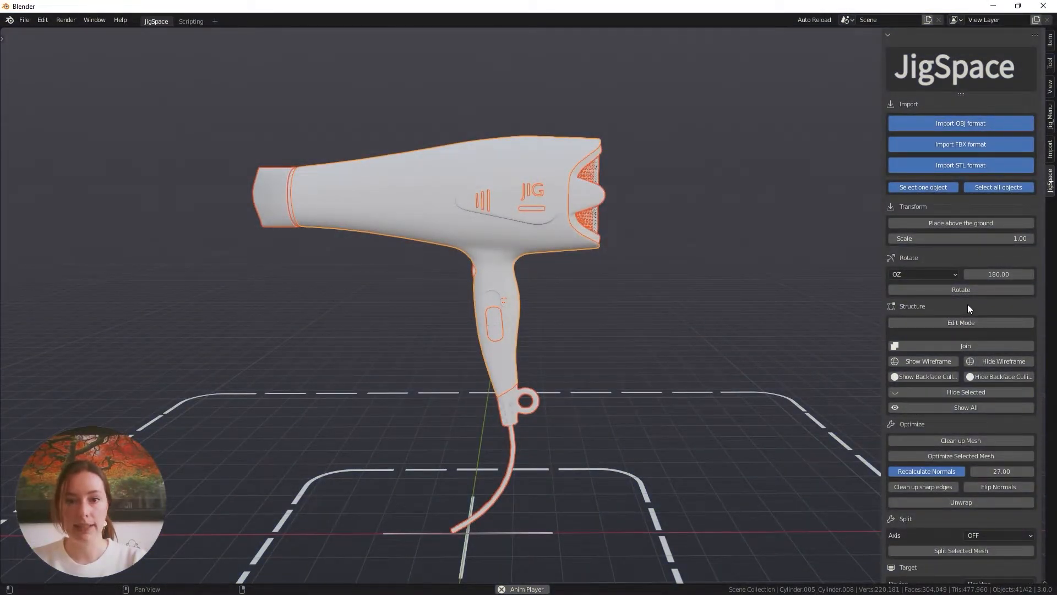
scroll(970, 307, down, 5)
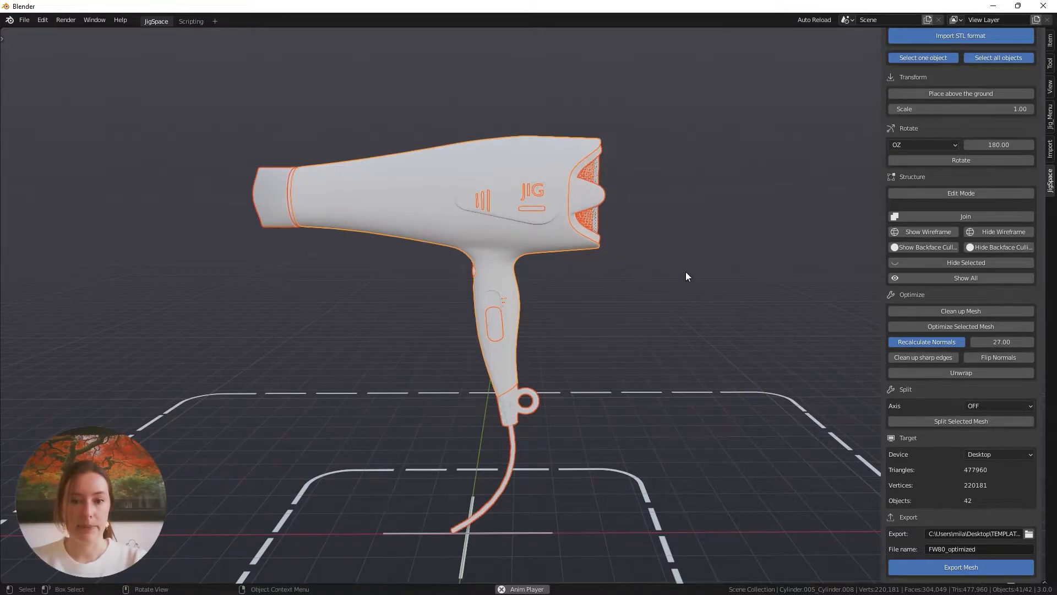
click(522, 136)
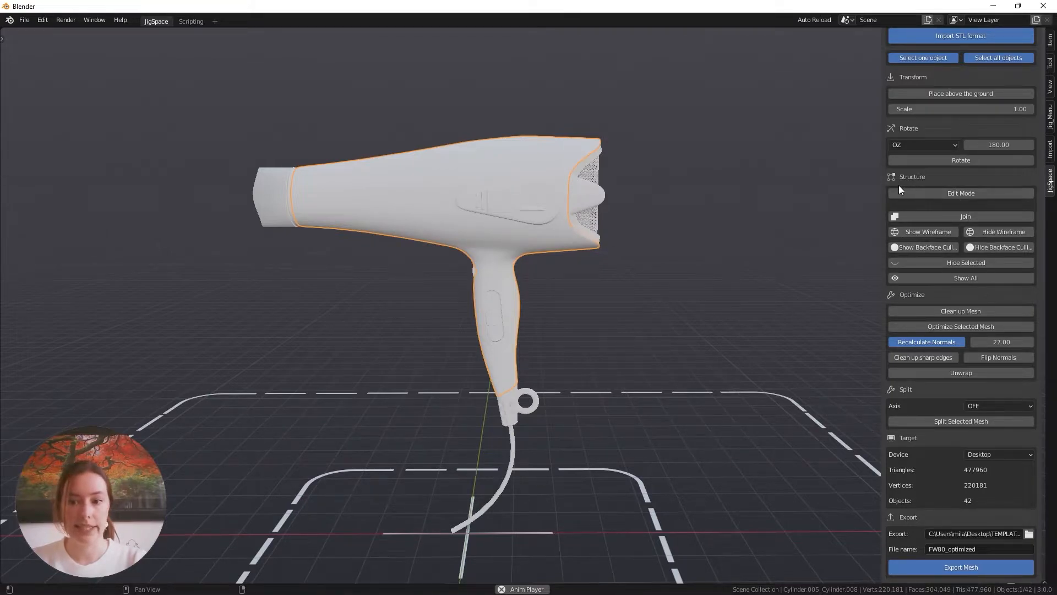
click(928, 232)
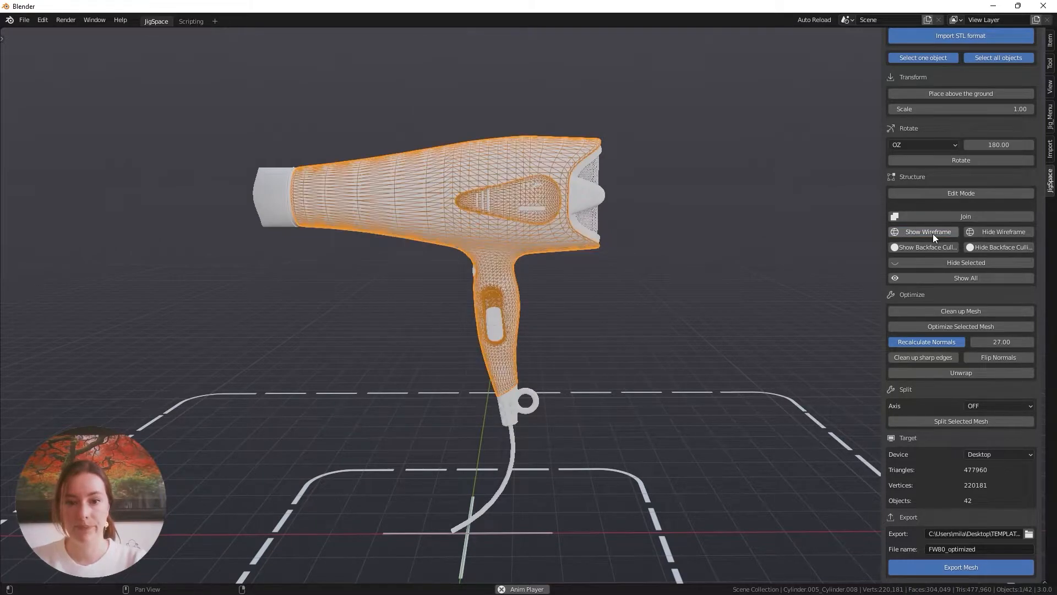
scroll(464, 242, up, 3)
shift+middle_drag(465, 242, 510, 338)
scroll(577, 362, up, 2)
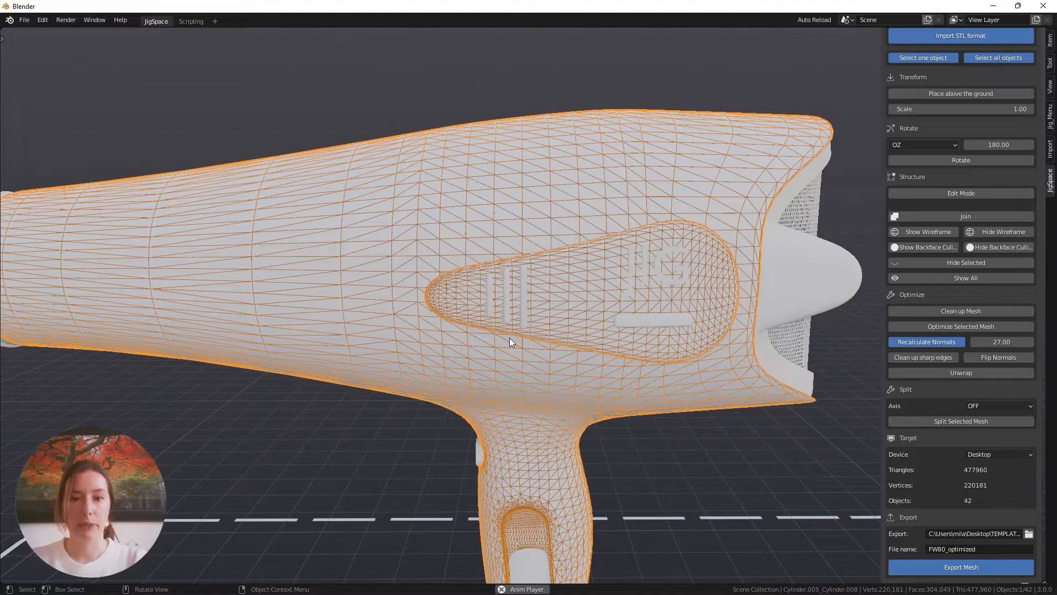
scroll(510, 338, down, 5)
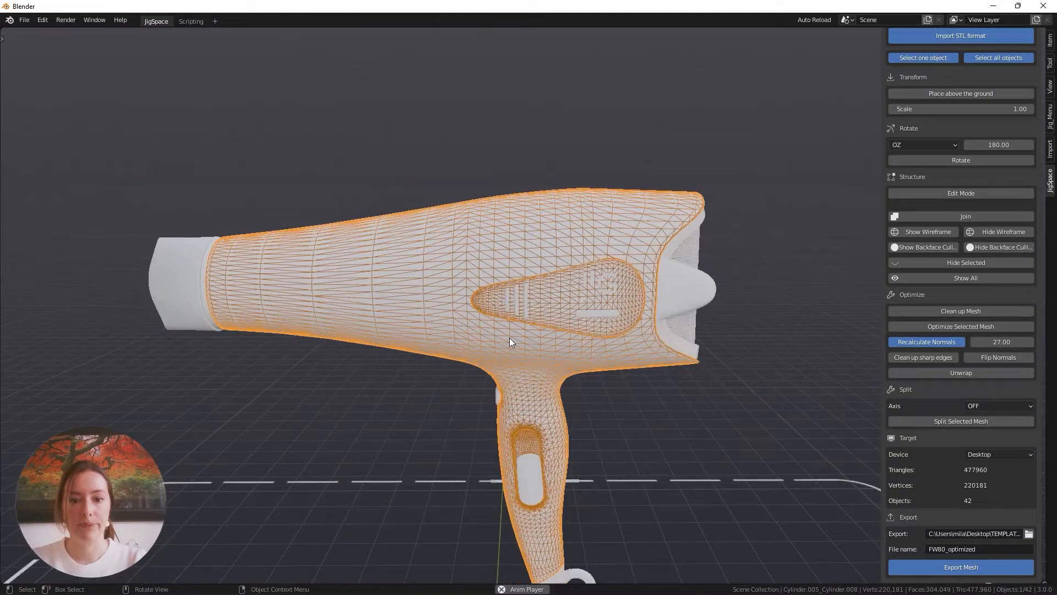
shift+middle_drag(537, 415, 557, 342)
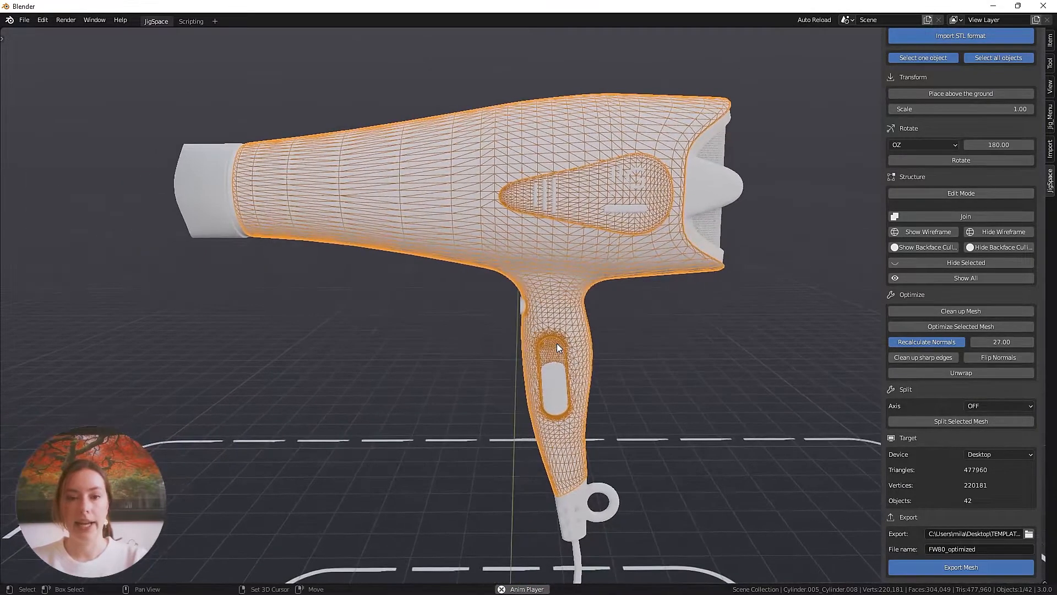
- Hide the wireframe of the hair dryer's main body
click(1003, 231)
scroll(632, 320, down, 2)
shift+middle_drag(665, 377, 628, 343)
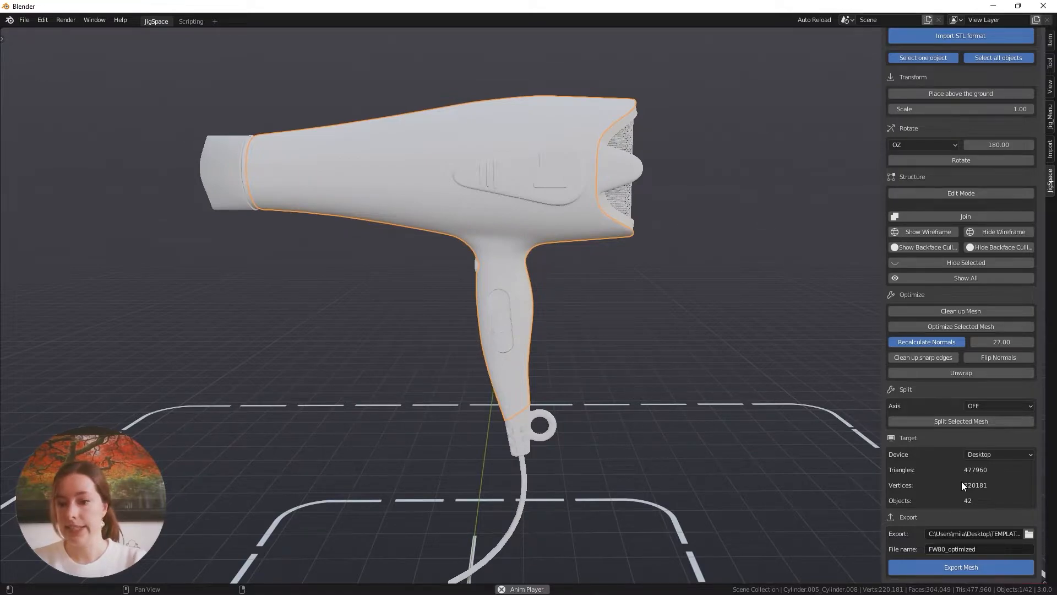
- Set the target device to Iphone 7-8 for checking the model's triangle limit
click(1021, 454)
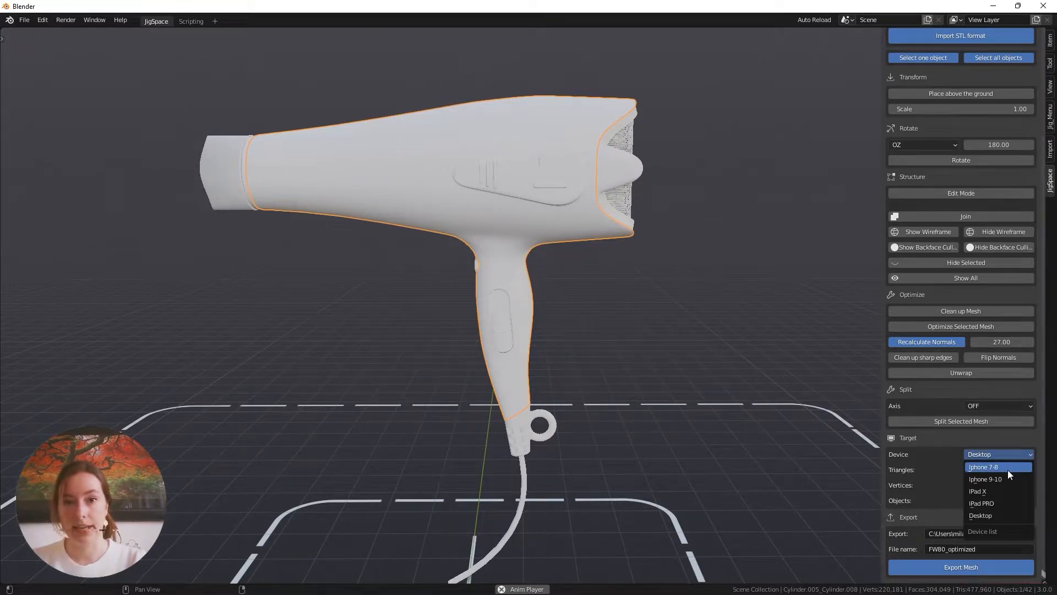
click(1008, 470)
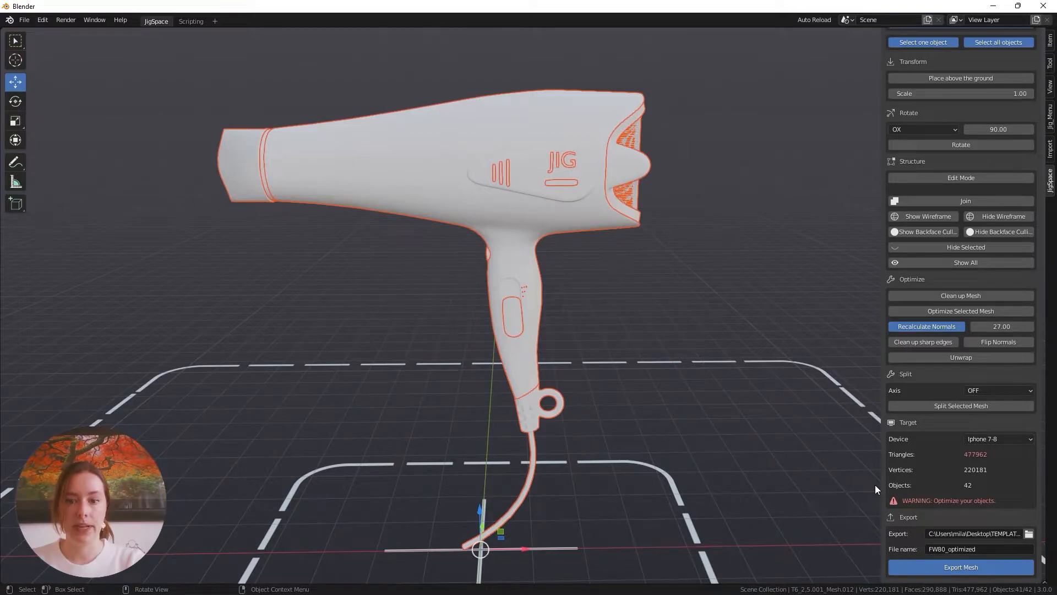
- Join the three vertical bars of the emblem on the side of the hair dryer's barrel into one object
click(504, 166)
scroll(508, 179, up, 5)
shift+middle_drag(509, 176, 530, 273)
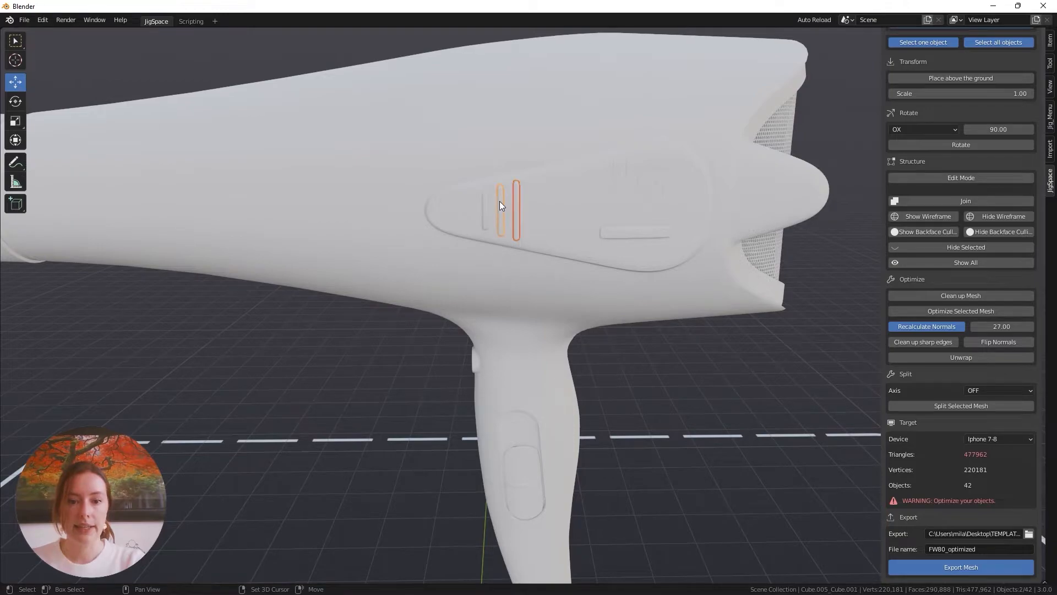
shift+click(484, 212)
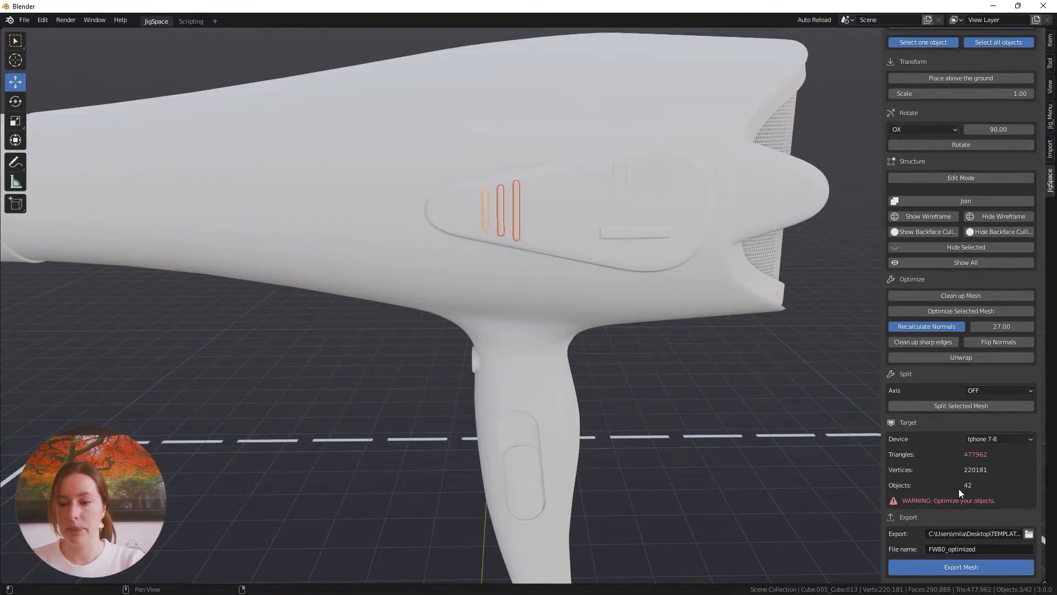
click(993, 202)
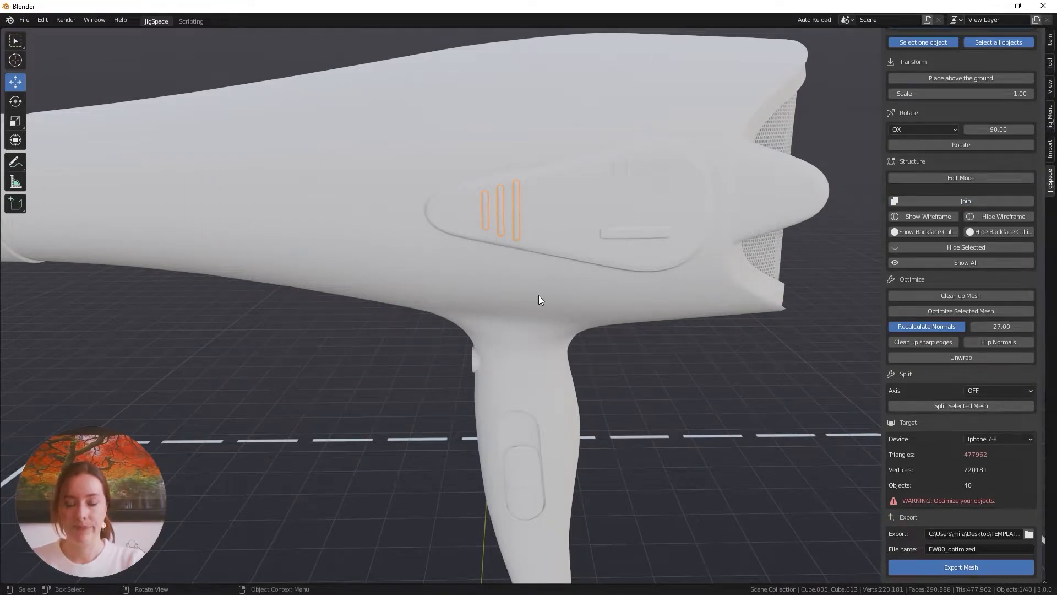
- Try moving the joined vertical bars away from the barrel as one piece, and undo the moves
scroll(551, 300, down, 5)
scroll(586, 329, up, 2)
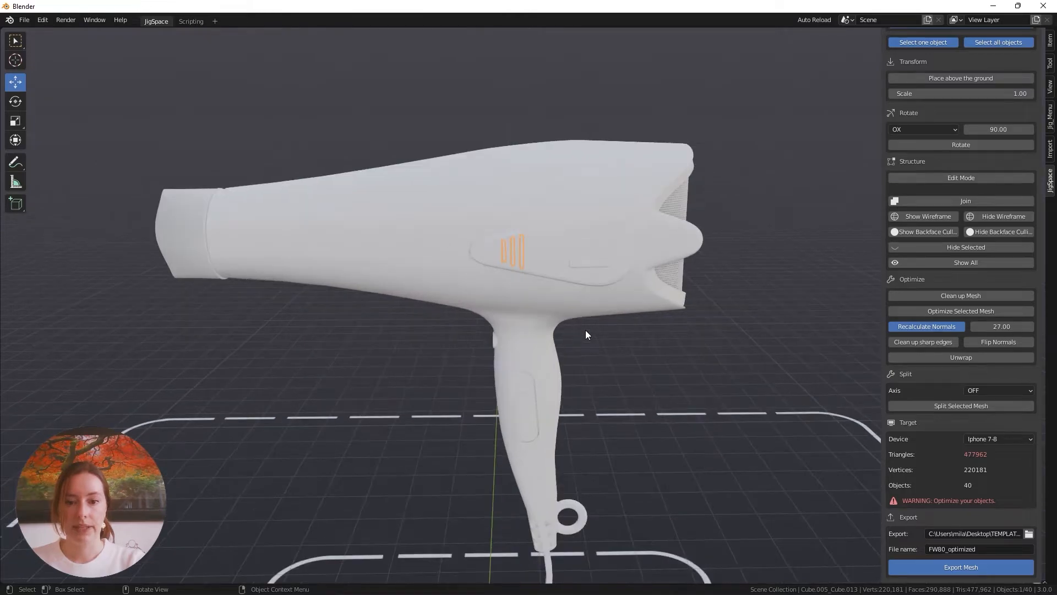
middle_drag(586, 330, 574, 313)
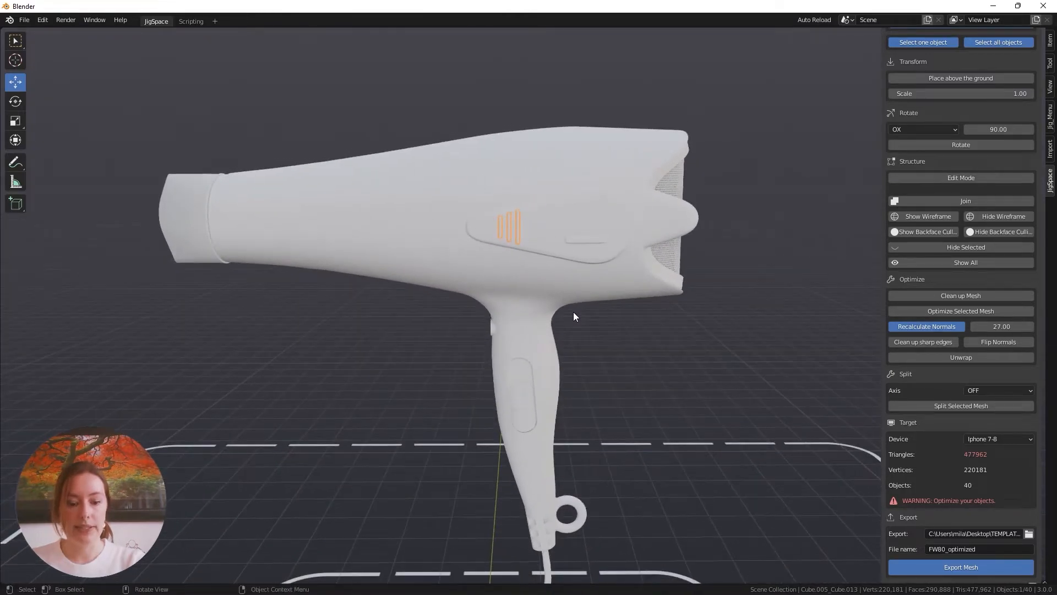
key(g)
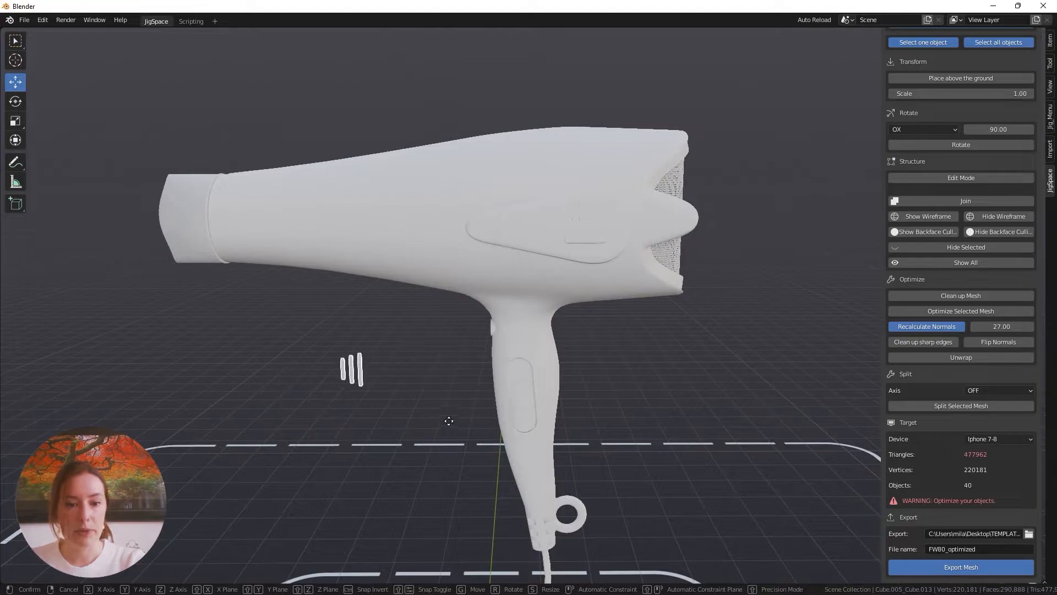
click(455, 410)
key(g)
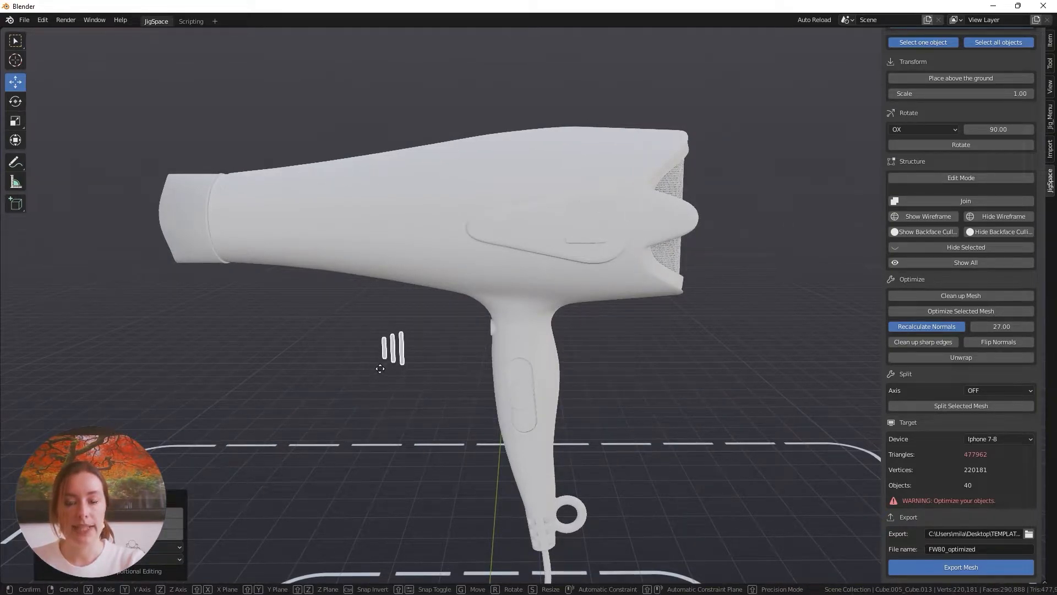
click(380, 368)
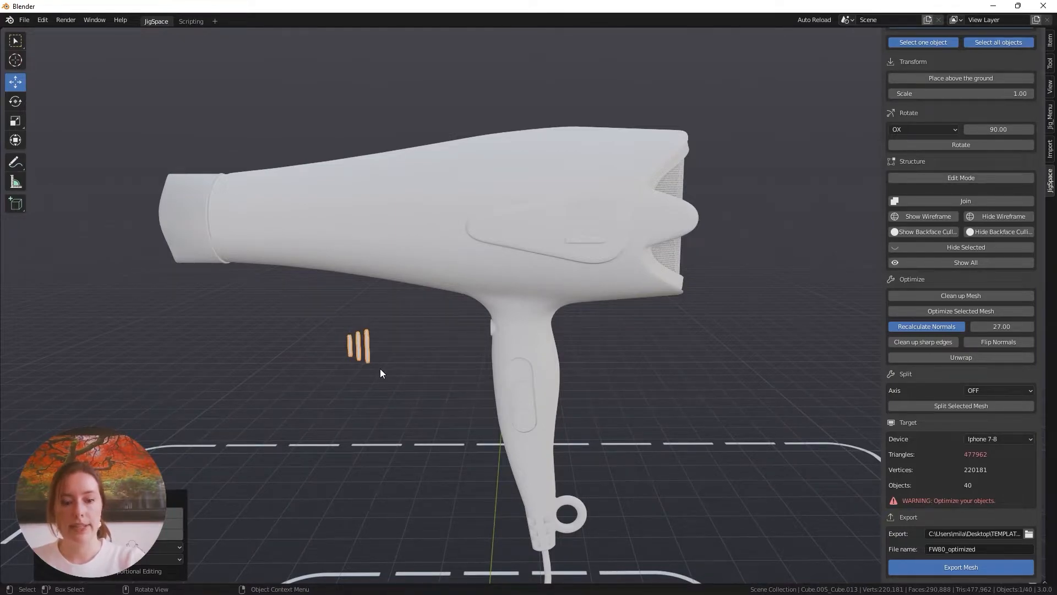
key(ctrl+z)
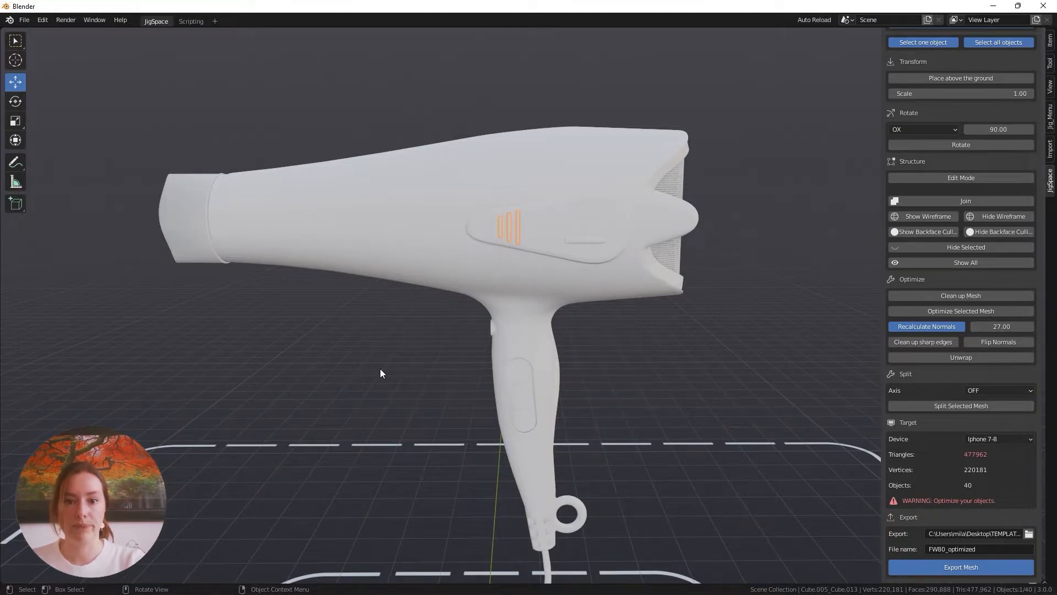
- Join the upper and lower screws on the far side of the handle into one object
middle_drag(380, 370, 508, 307)
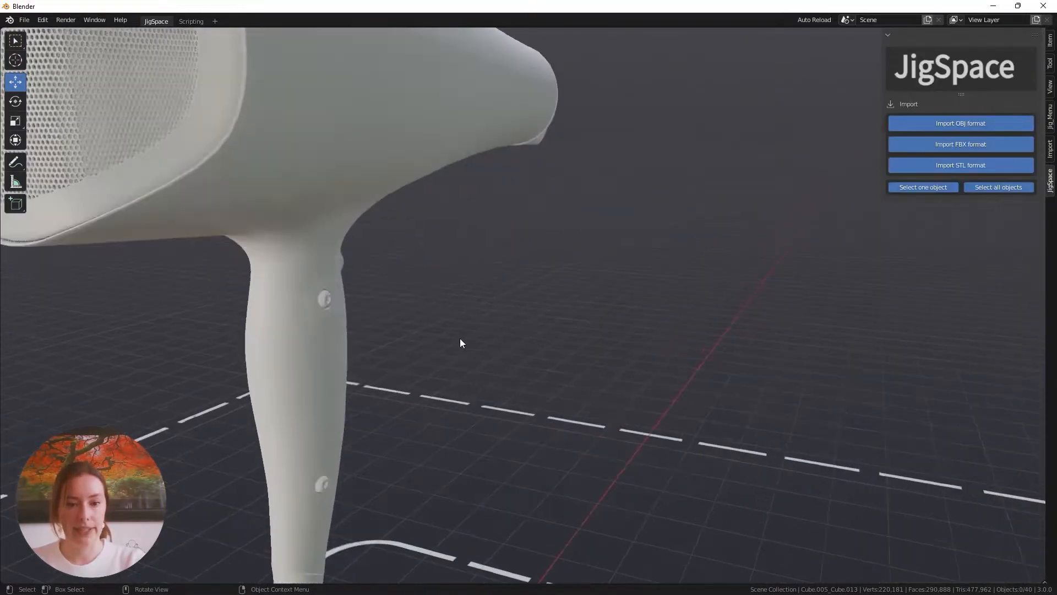
middle_drag(460, 338, 566, 277)
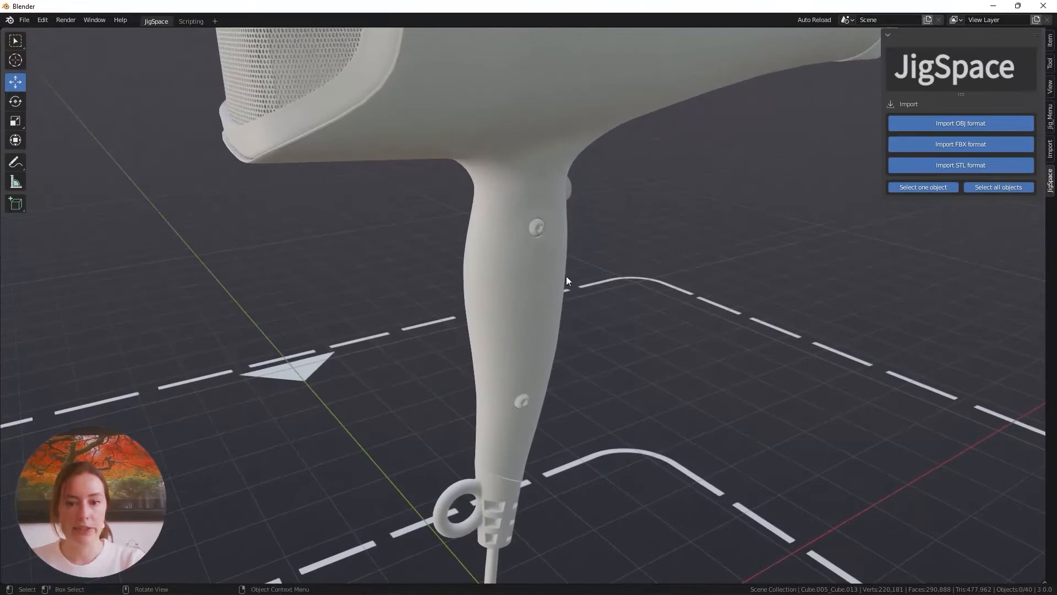
click(538, 230)
shift+click(521, 401)
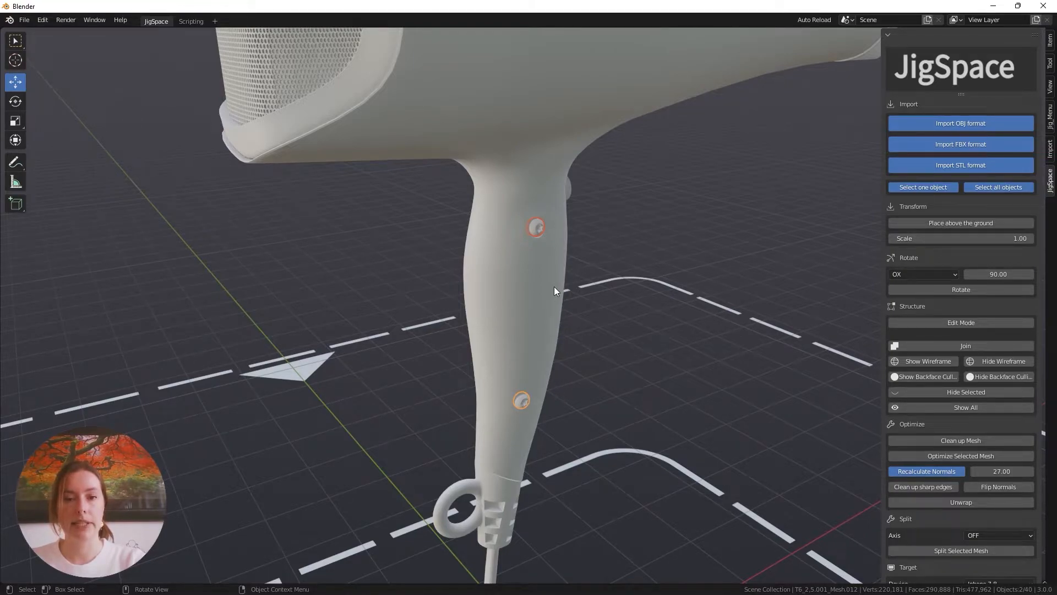
middle_drag(554, 287, 532, 345)
click(450, 239)
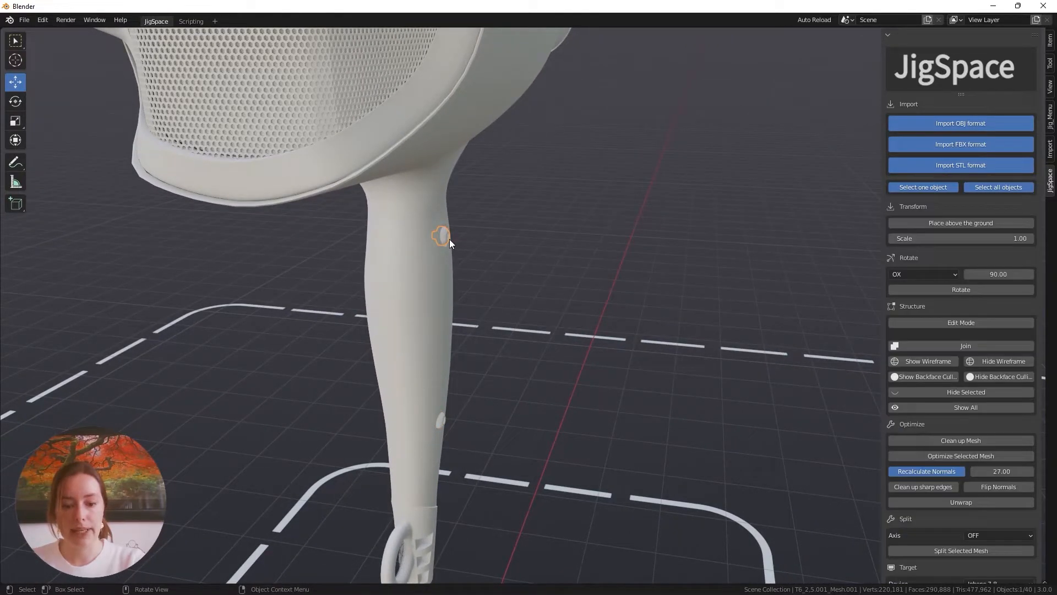
key(shift+d)
right_click(542, 252)
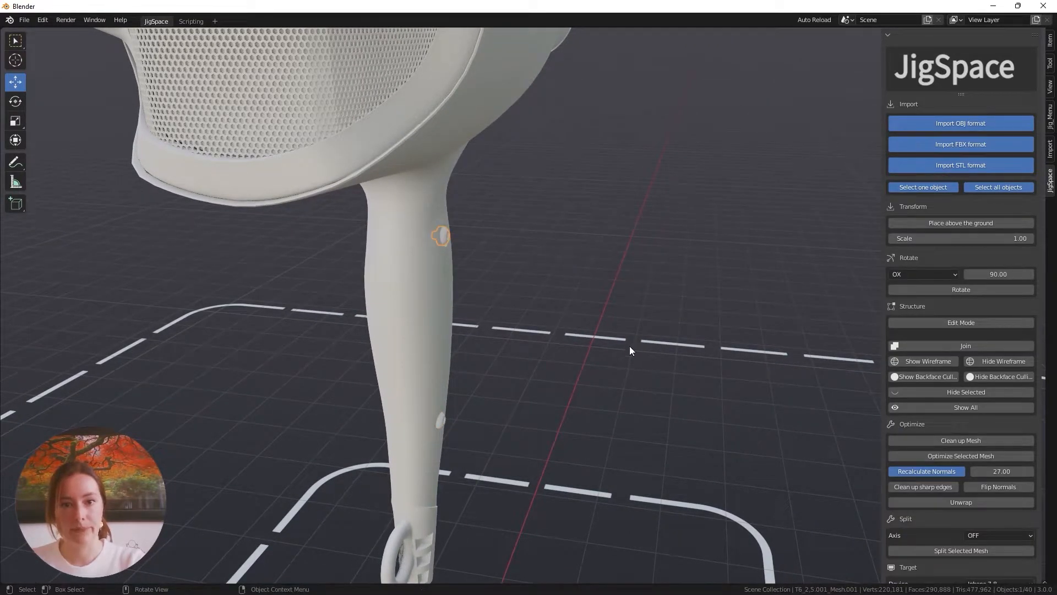
middle_drag(630, 347, 603, 350)
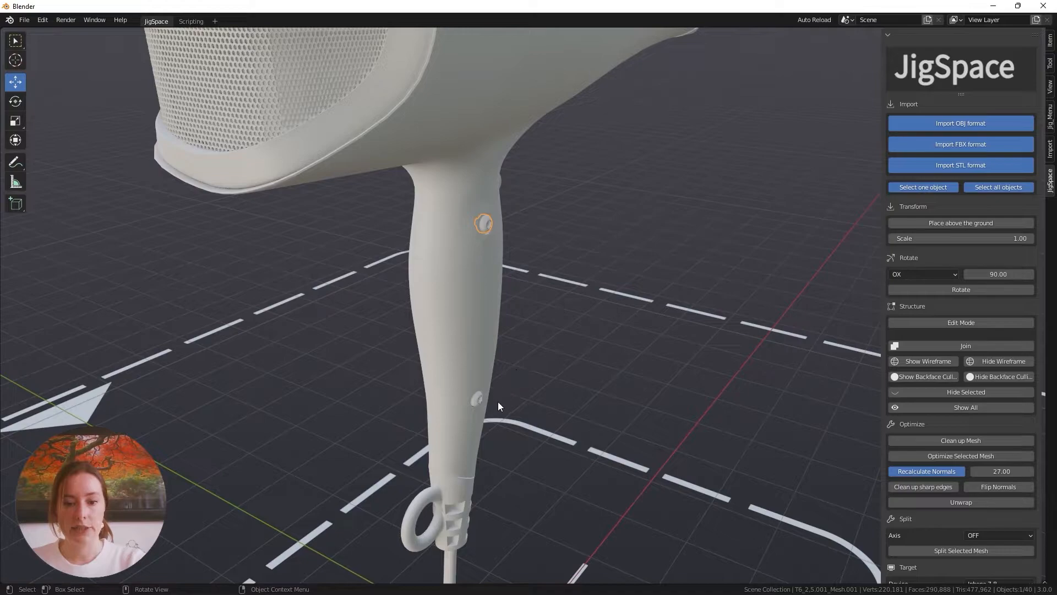
key(shift)
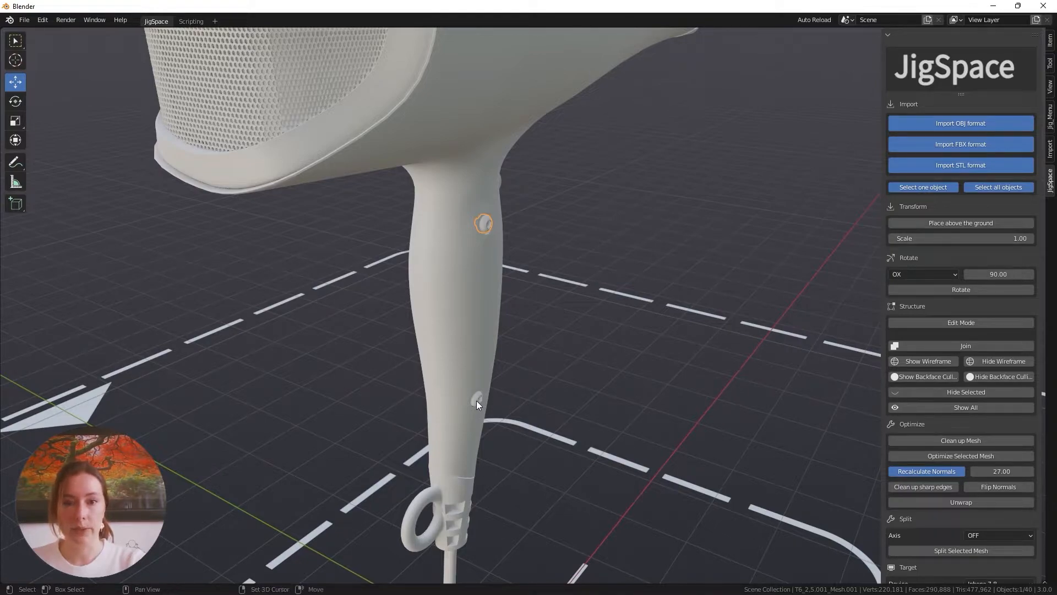
shift+click(477, 401)
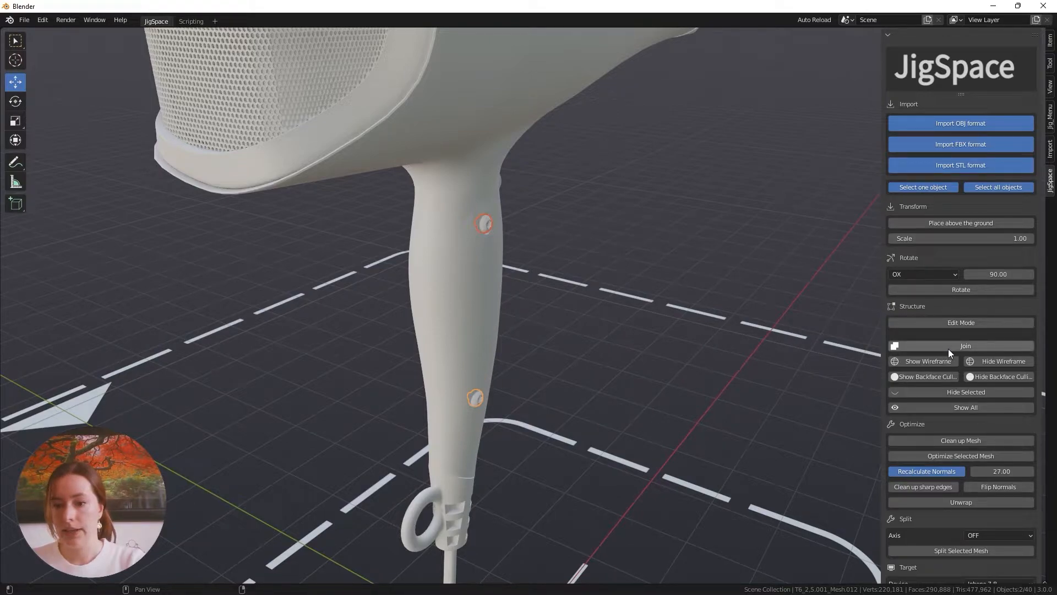
scroll(1000, 437, down, 5)
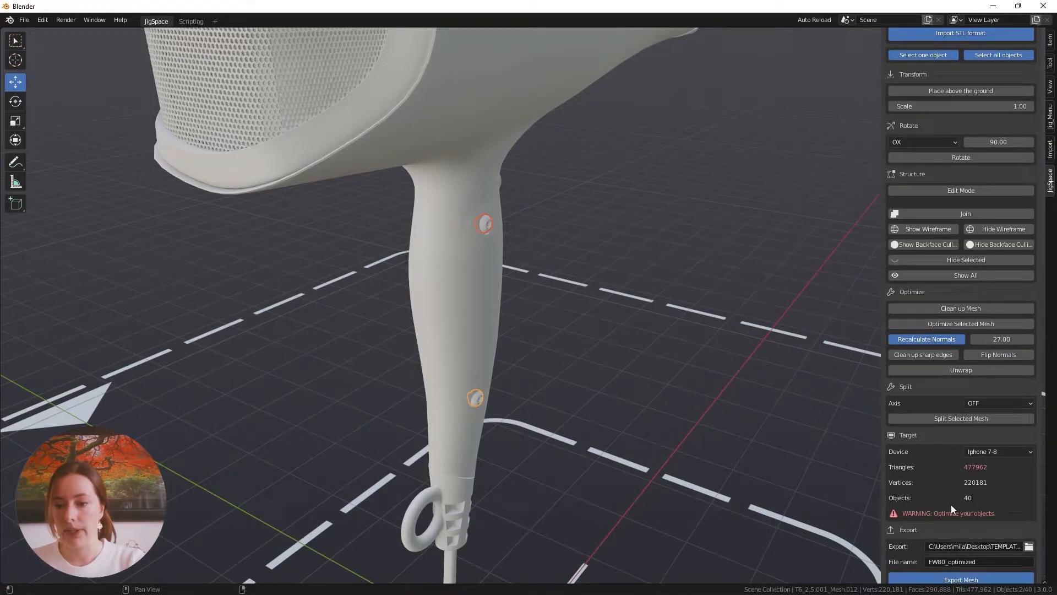
click(988, 214)
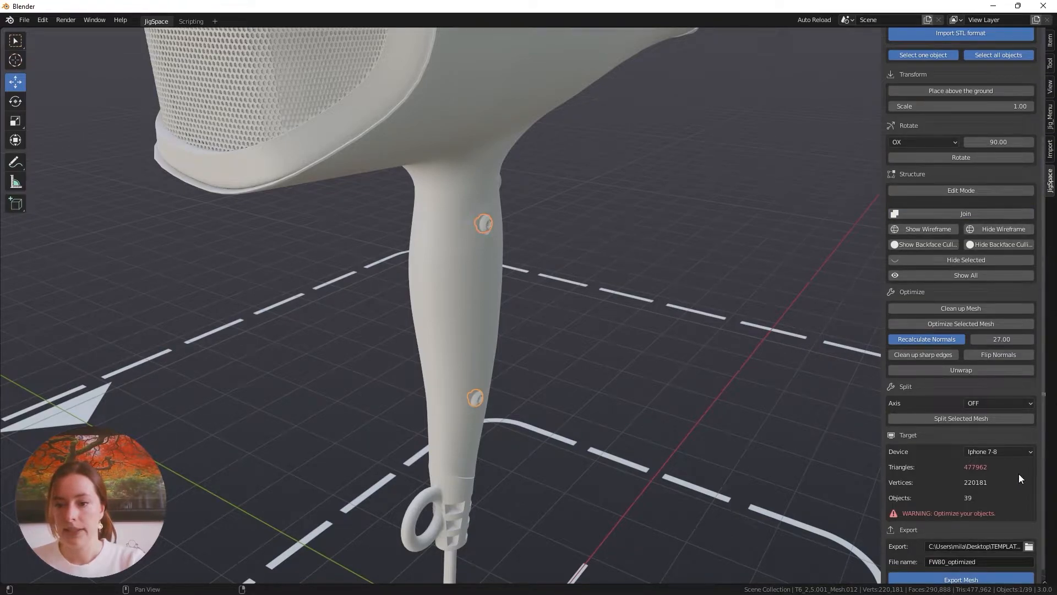
- Hide the hair dryer's main body and the inner barrel housing to expose the internal parts
scroll(304, 276, down, 5)
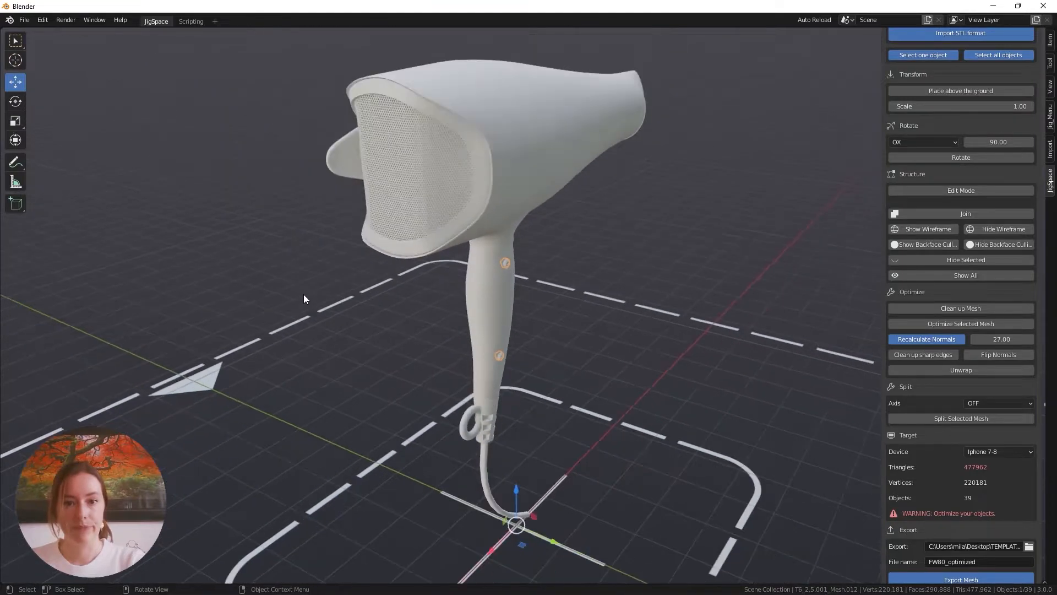
middle_drag(303, 294, 473, 296)
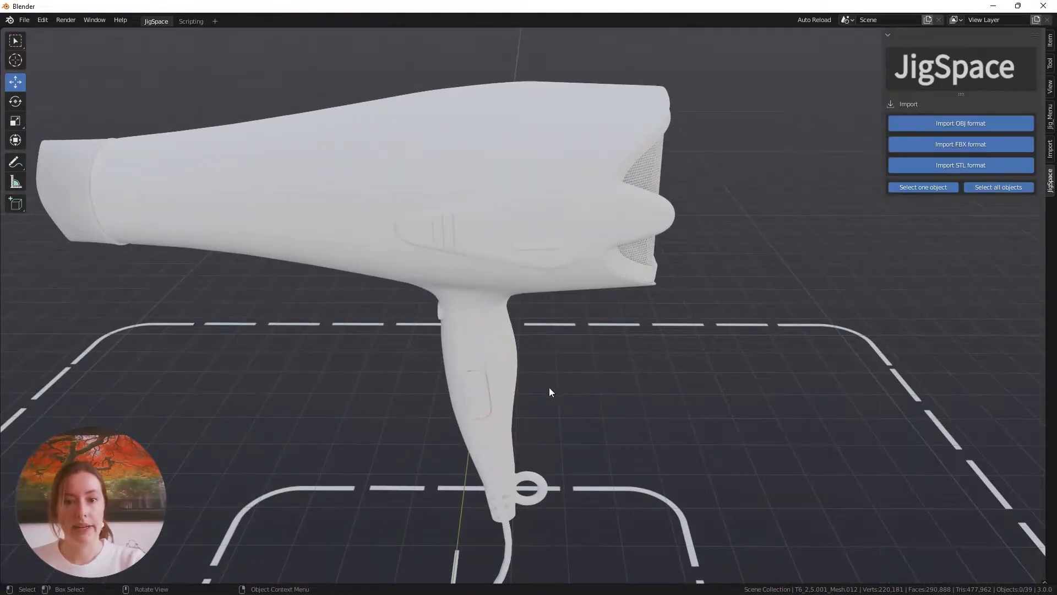
middle_drag(549, 387, 576, 352)
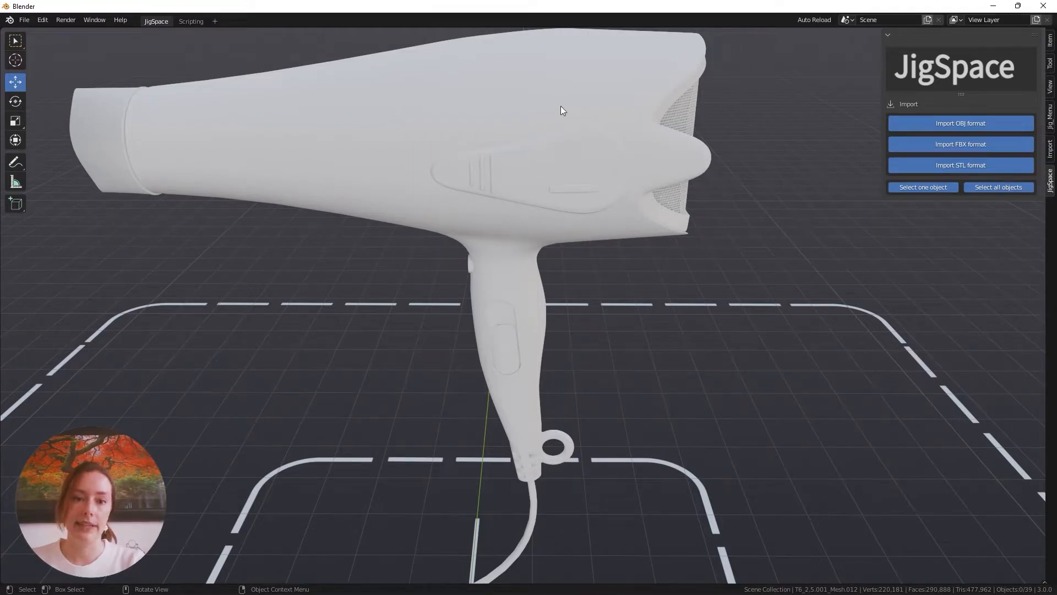
middle_drag(560, 106, 603, 244)
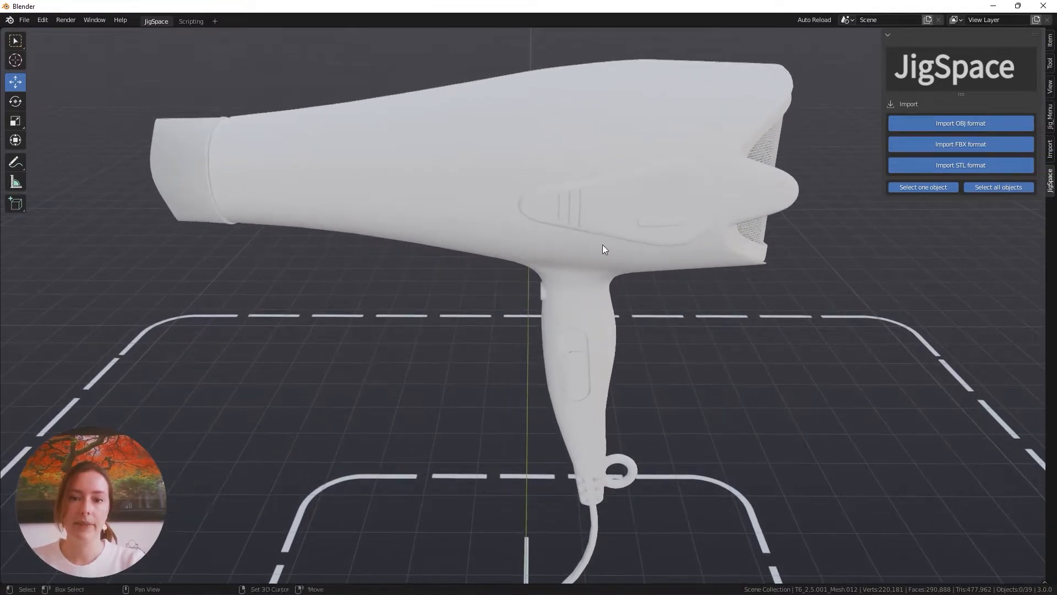
click(583, 135)
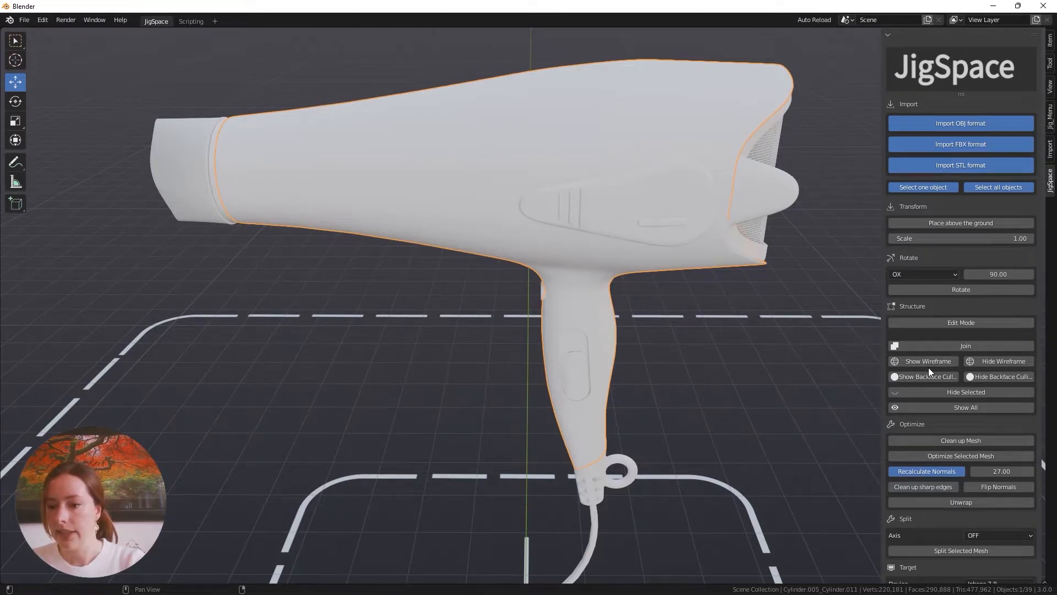
click(982, 391)
click(432, 205)
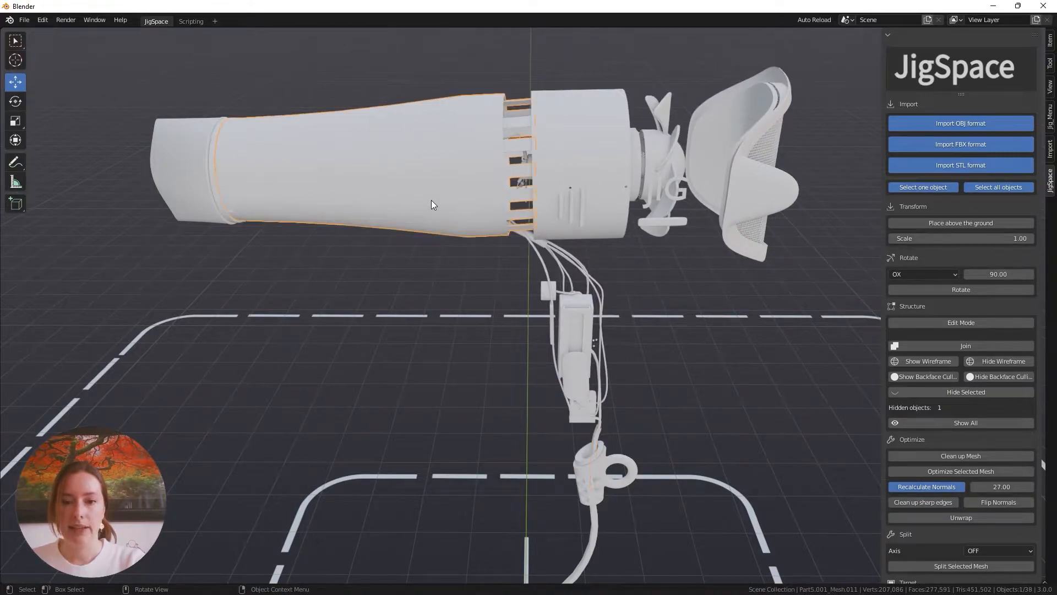
click(983, 391)
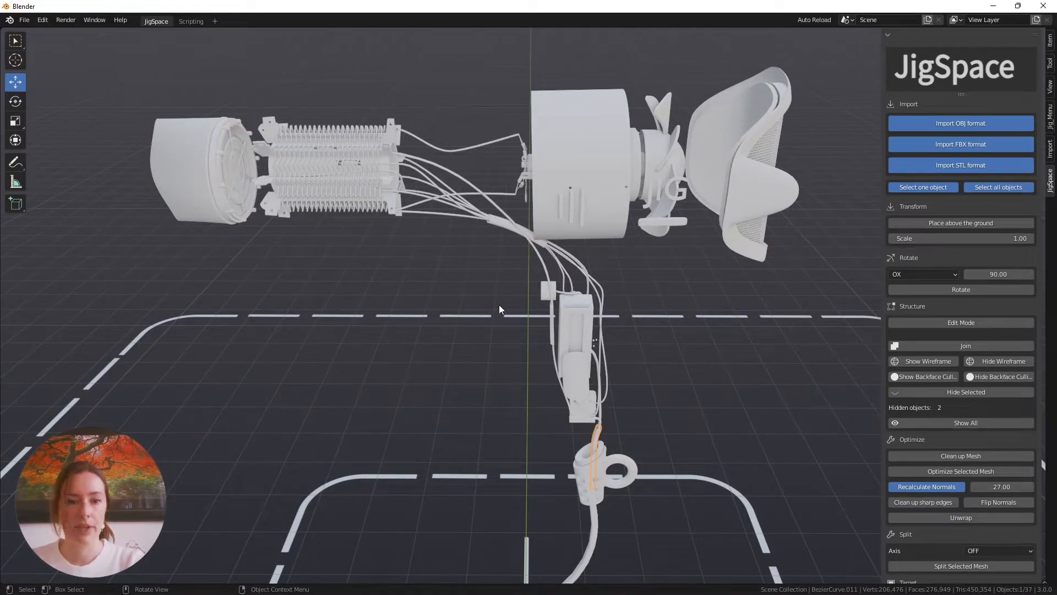
- Join the box-shaped switch housing inside the handle with the flat plate beside it and the small block below it
middle_drag(499, 305, 567, 307)
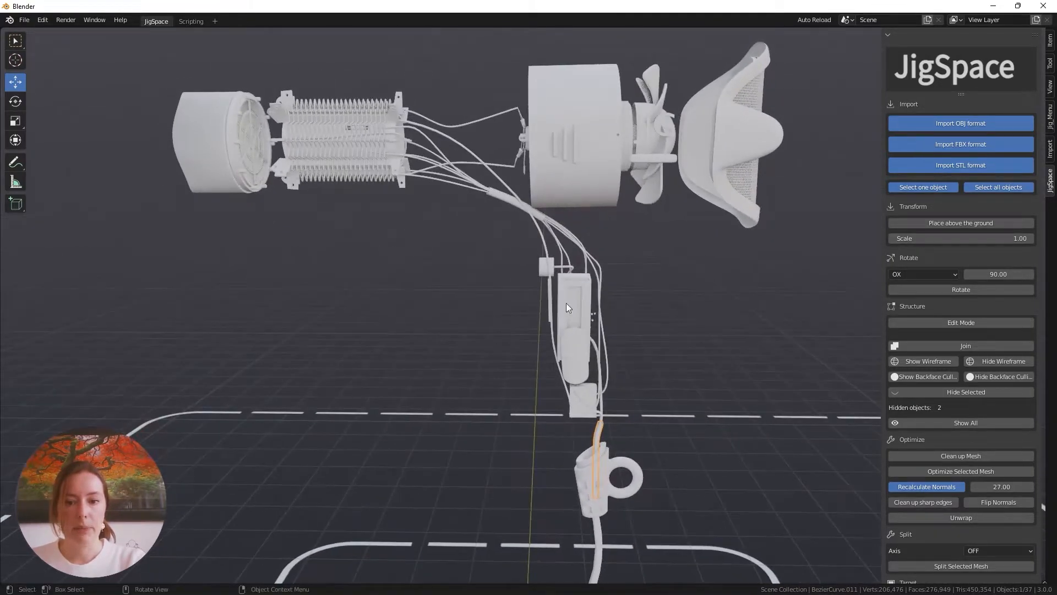
click(574, 284)
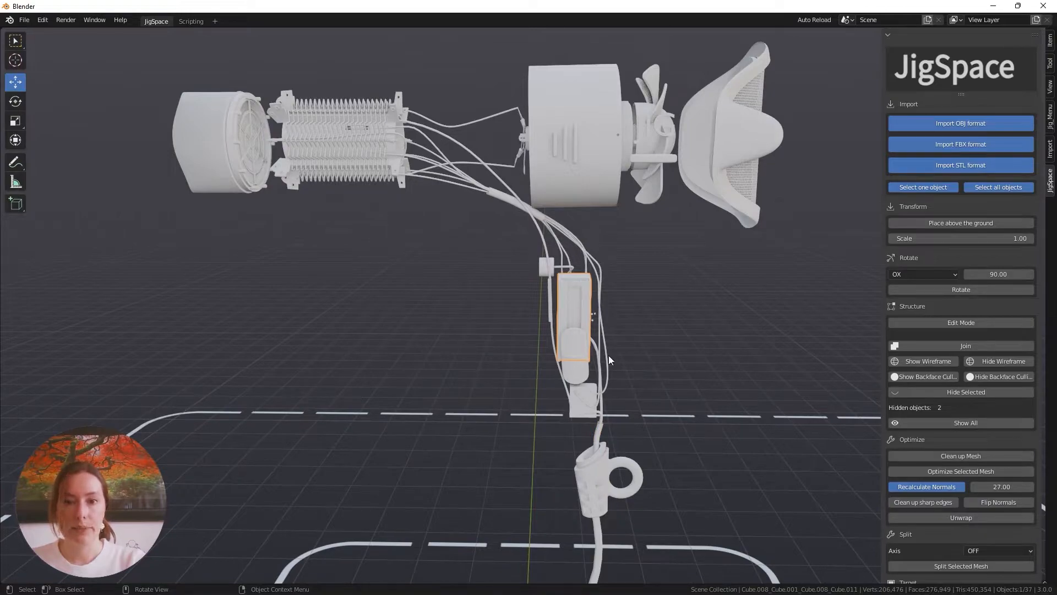
scroll(611, 363, up, 4)
shift+middle_drag(636, 370, 549, 322)
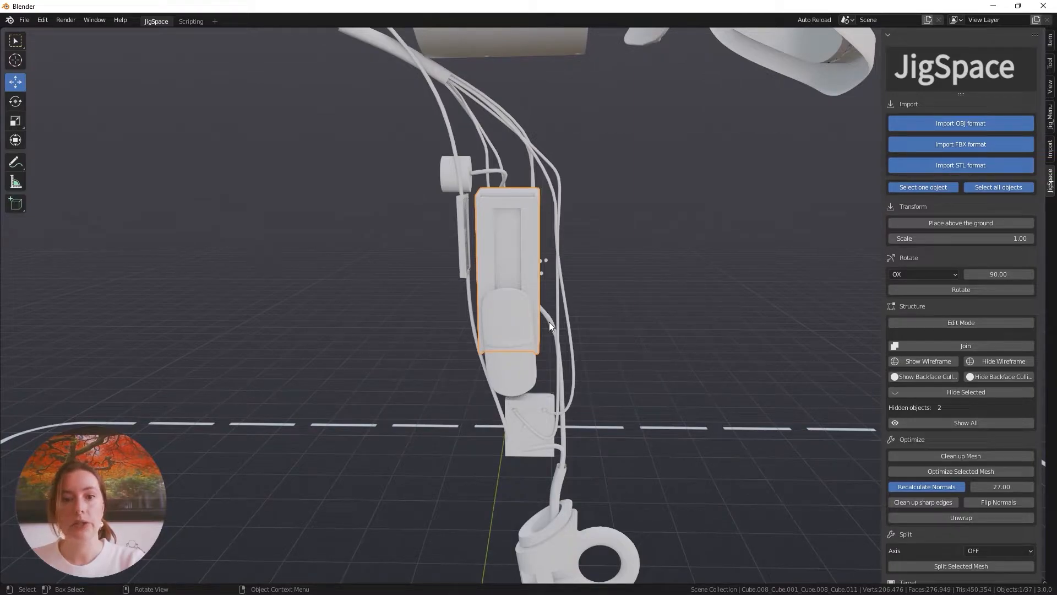
middle_drag(476, 266, 552, 279)
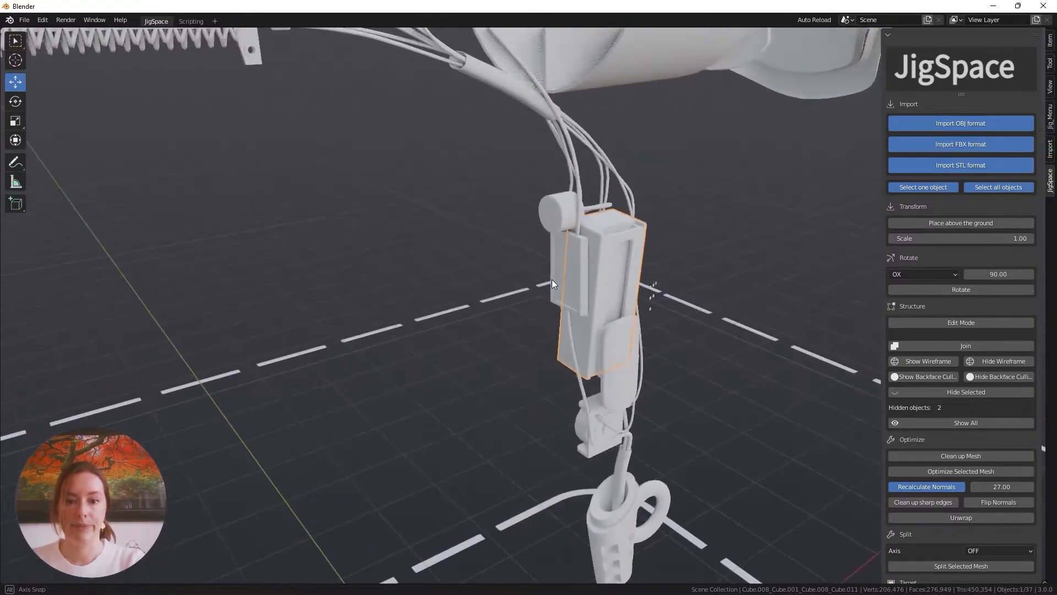
shift+click(578, 270)
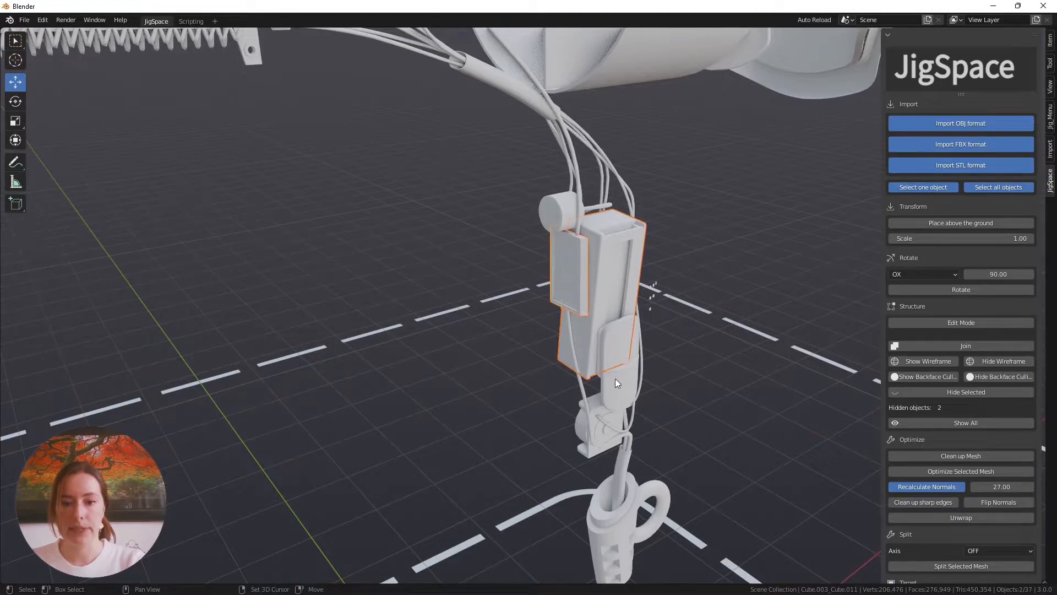
shift+click(613, 418)
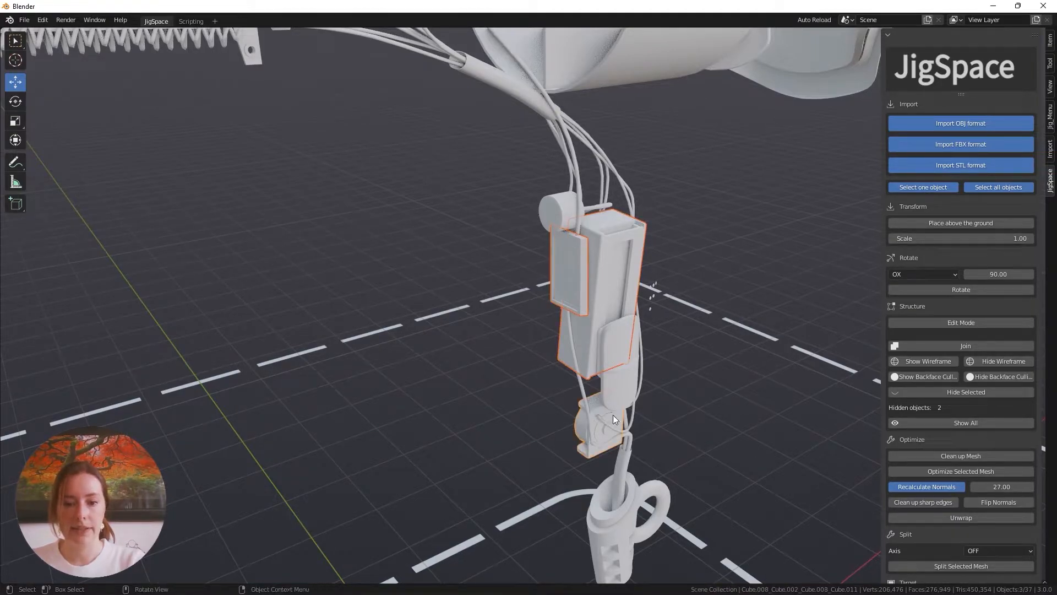
click(933, 346)
- Show all hidden objects and select every part of the hair dryer
middle_drag(710, 397, 612, 402)
scroll(537, 329, down, 4)
shift+middle_drag(537, 329, 569, 343)
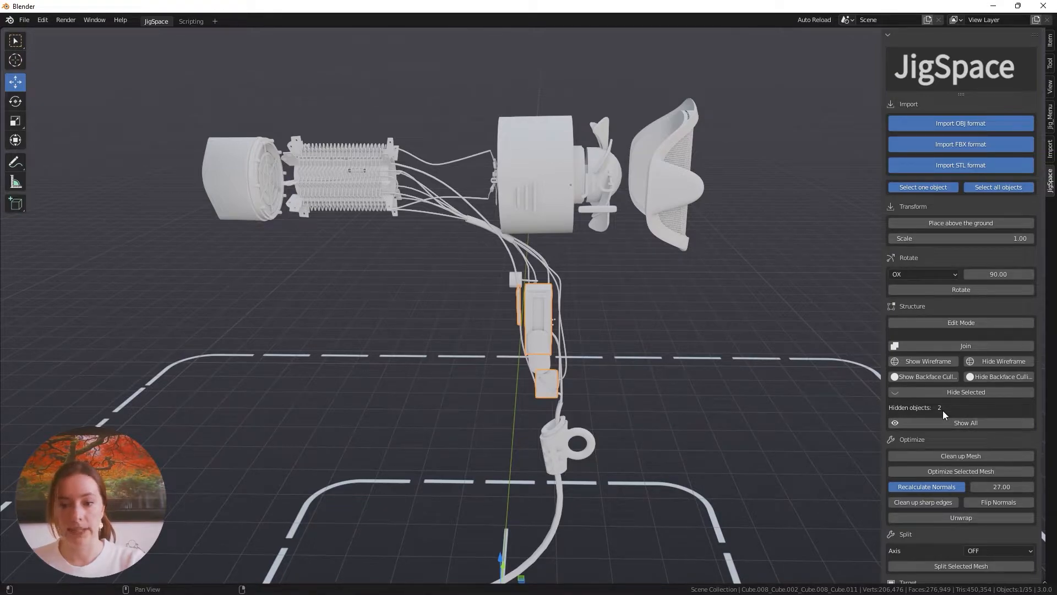
click(983, 420)
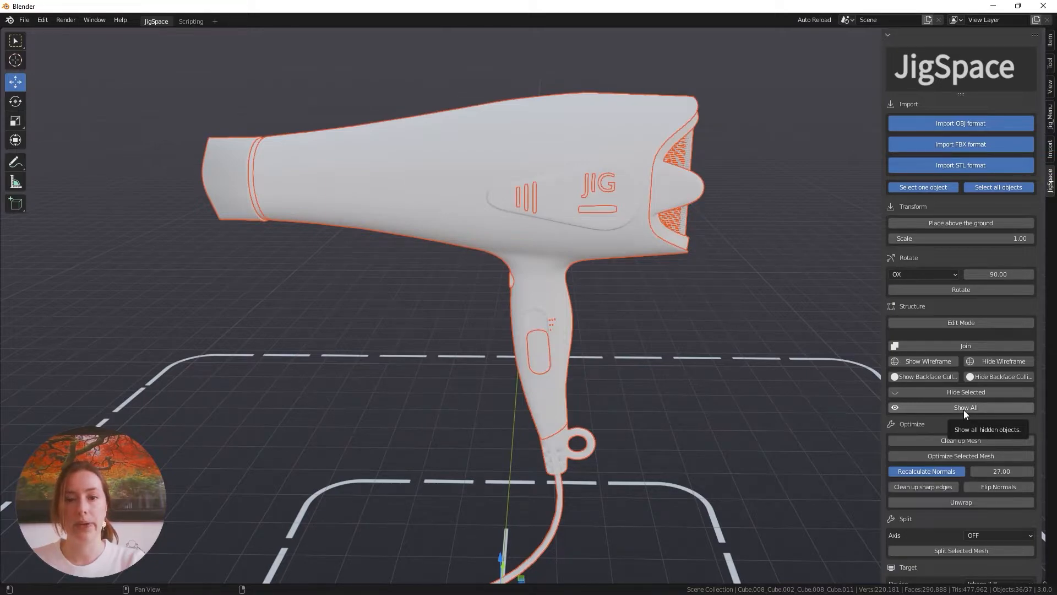
click(757, 310)
key(a)
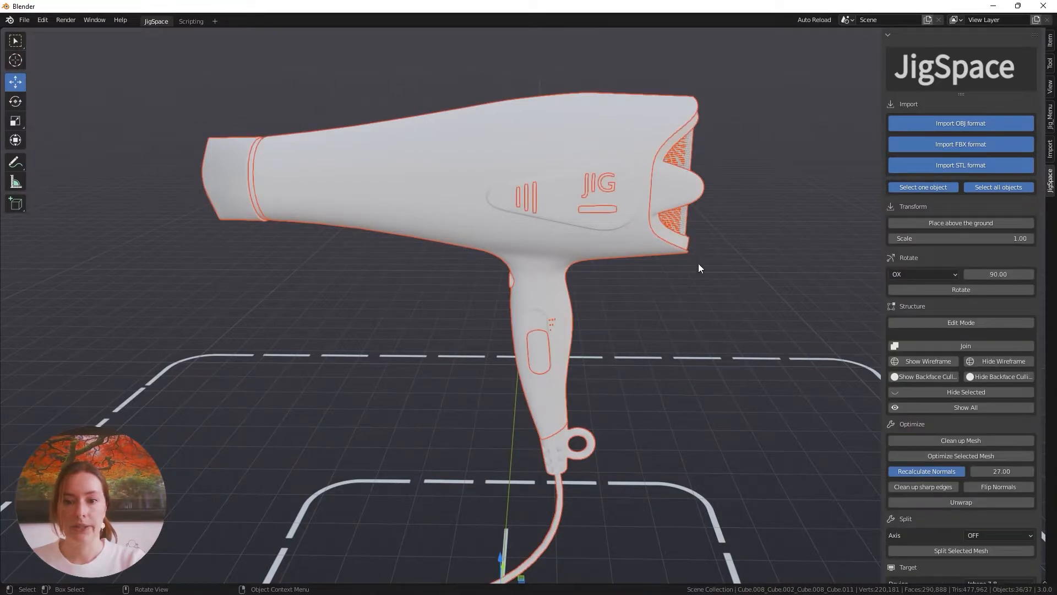
scroll(953, 365, down, 5)
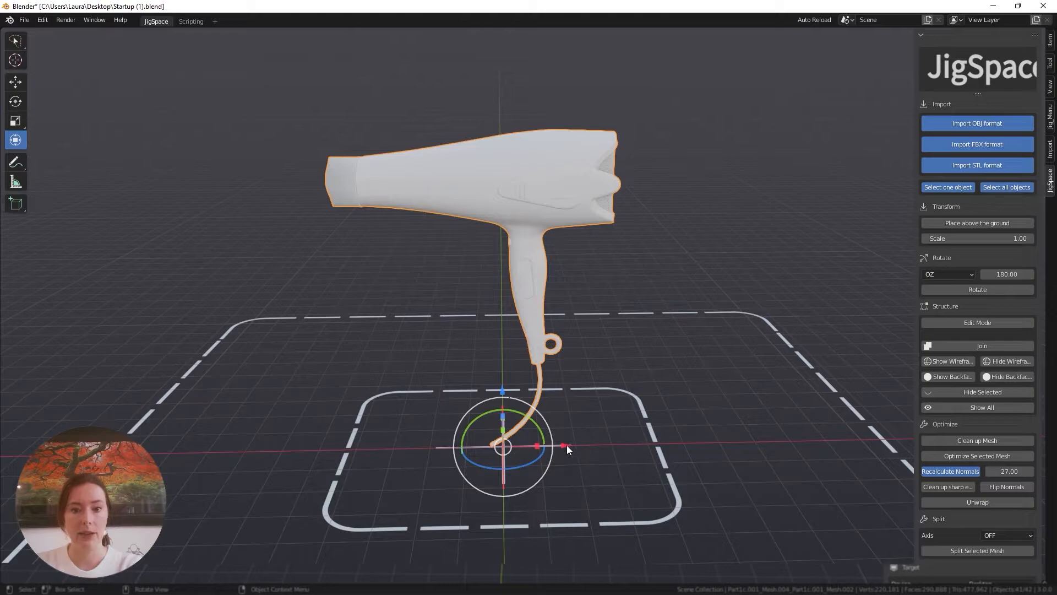
mouse_move(567, 445)
mouse_down()
mouse_move(796, 443)
mouse_move(521, 445)
mouse_move(553, 438)
mouse_up()
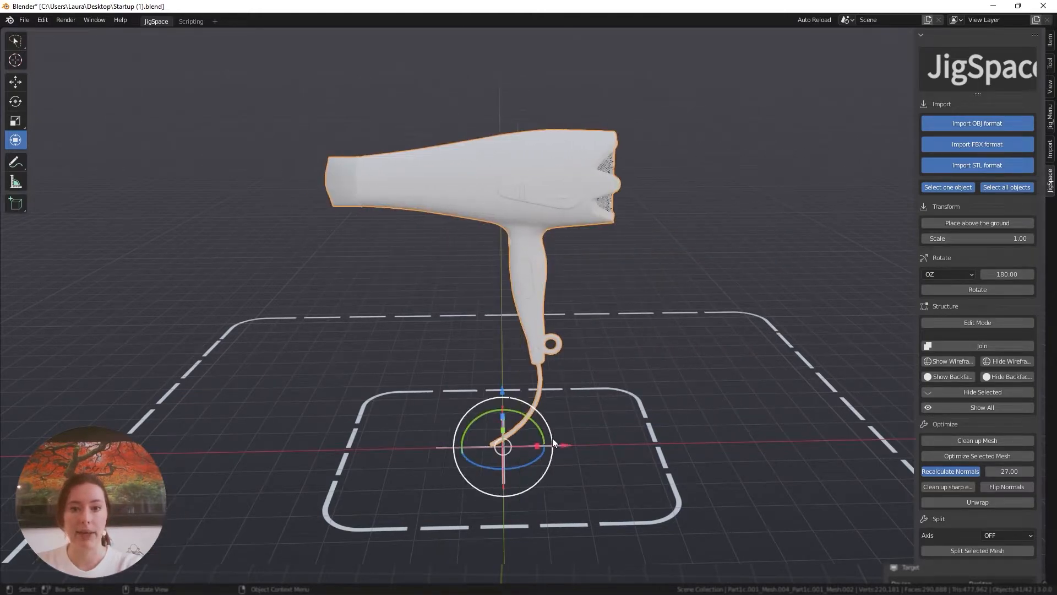
middle_drag(613, 403, 615, 403)
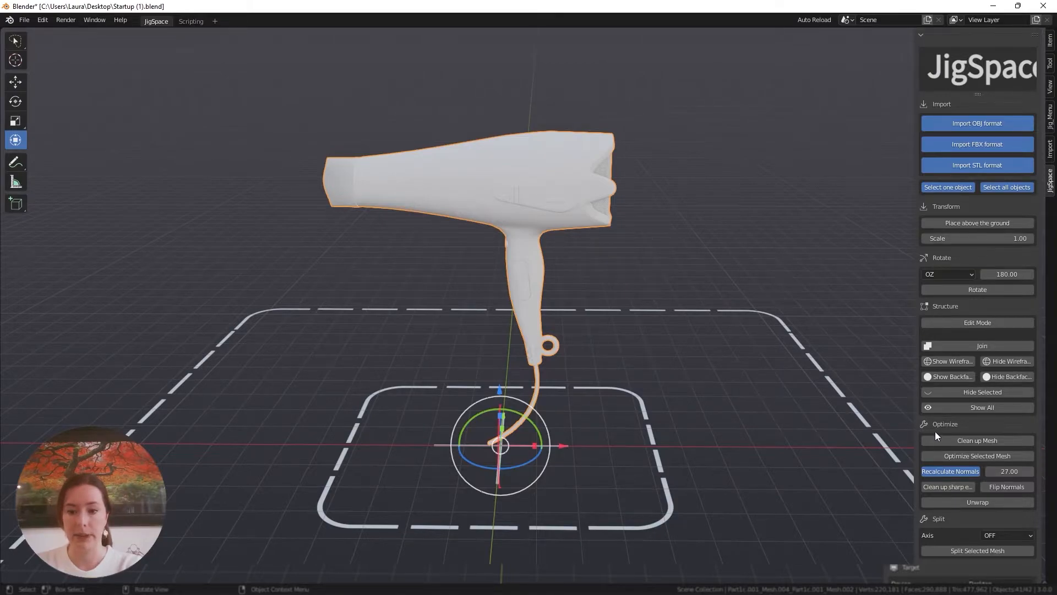
click(962, 440)
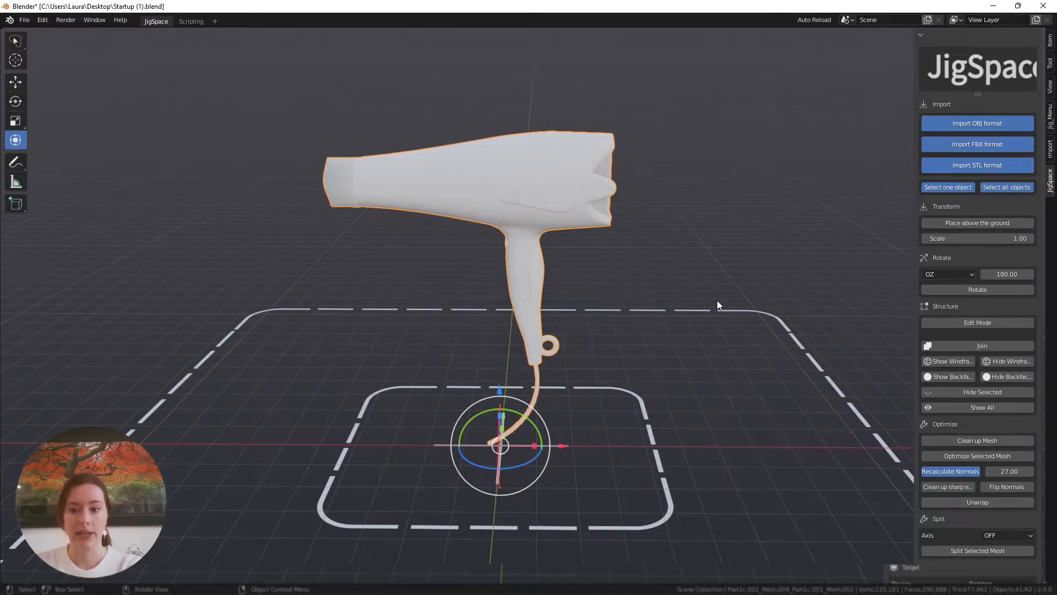
- Open the whole hair dryer mesh for editing, clear the selection and switch to edge selection
click(952, 320)
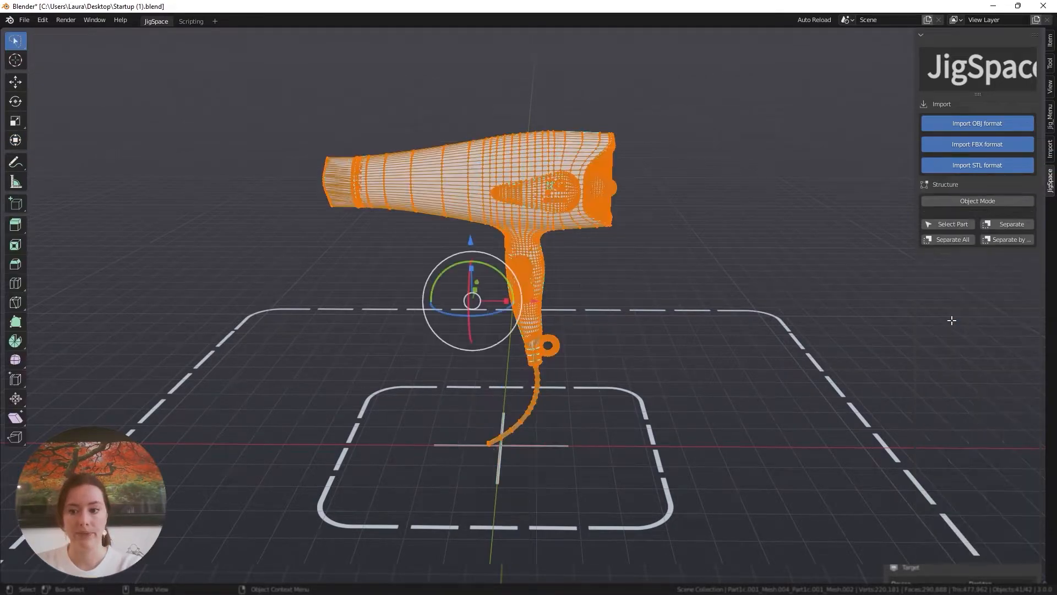
click(580, 283)
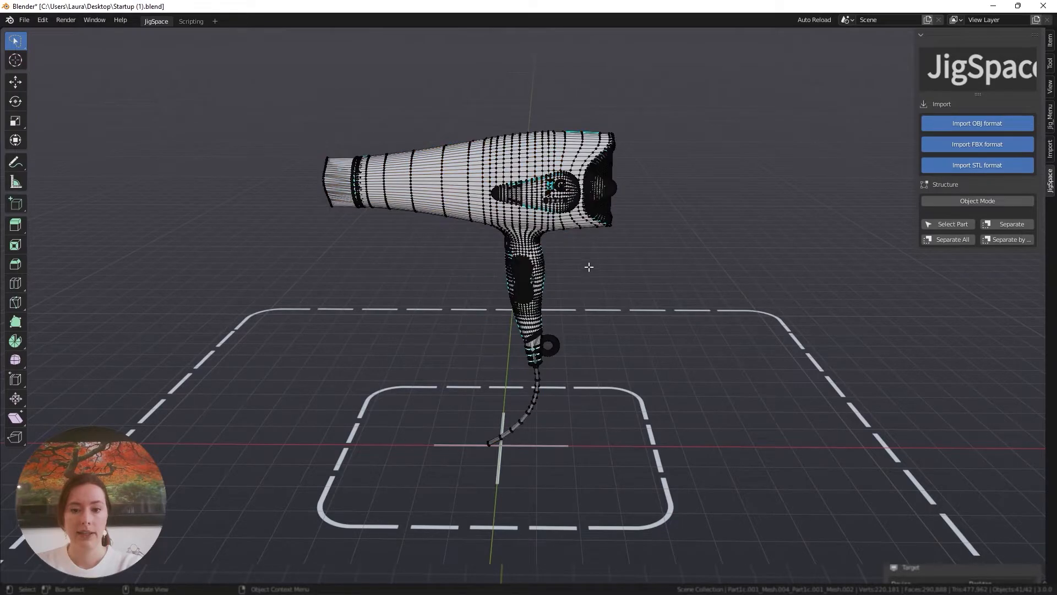
middle_drag(585, 266, 598, 310)
scroll(602, 330, up, 5)
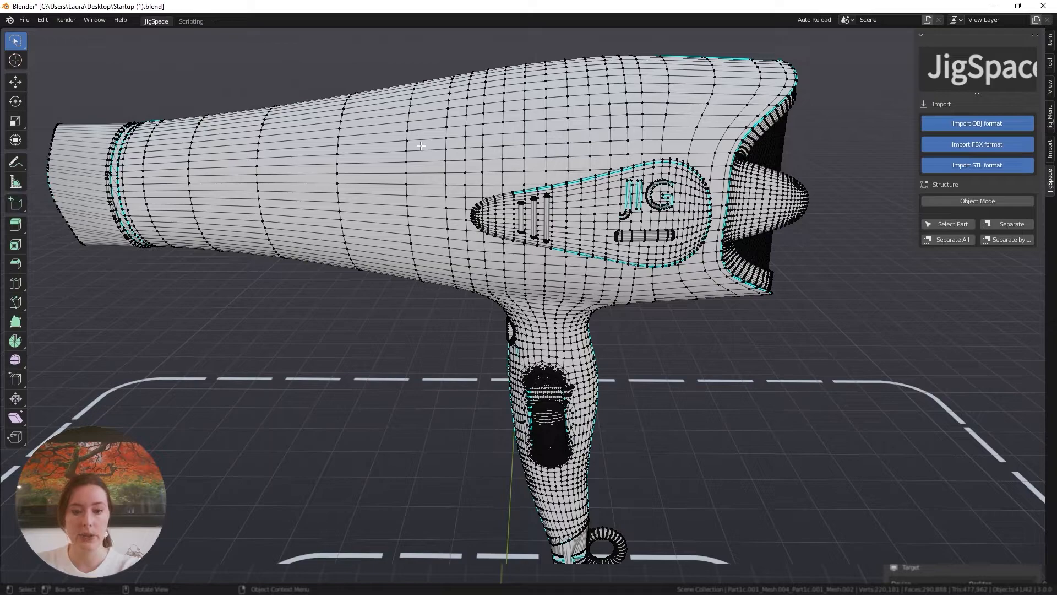
key(2)
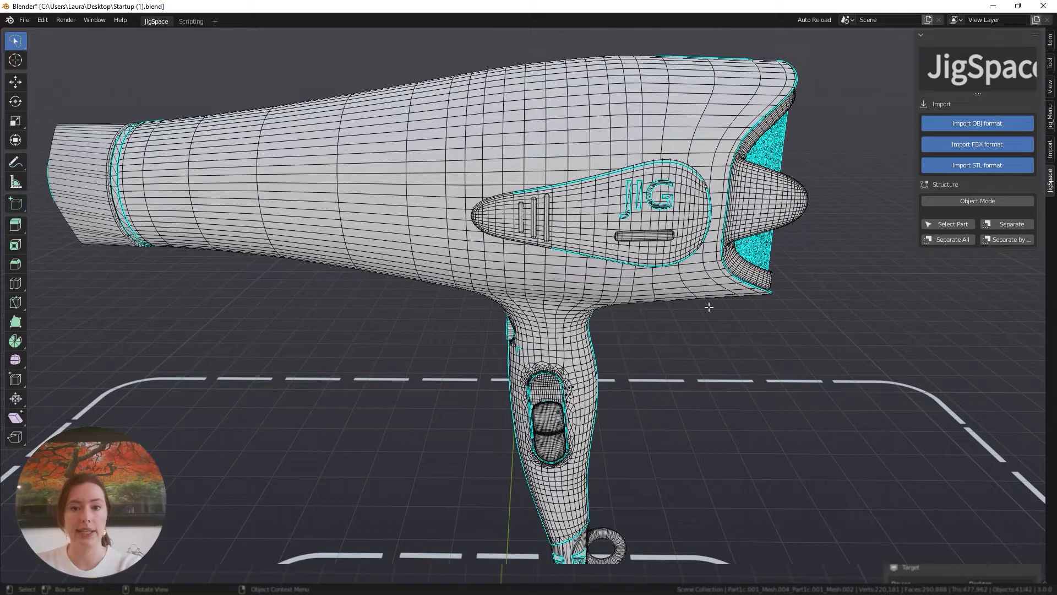
scroll(718, 328, down, 3)
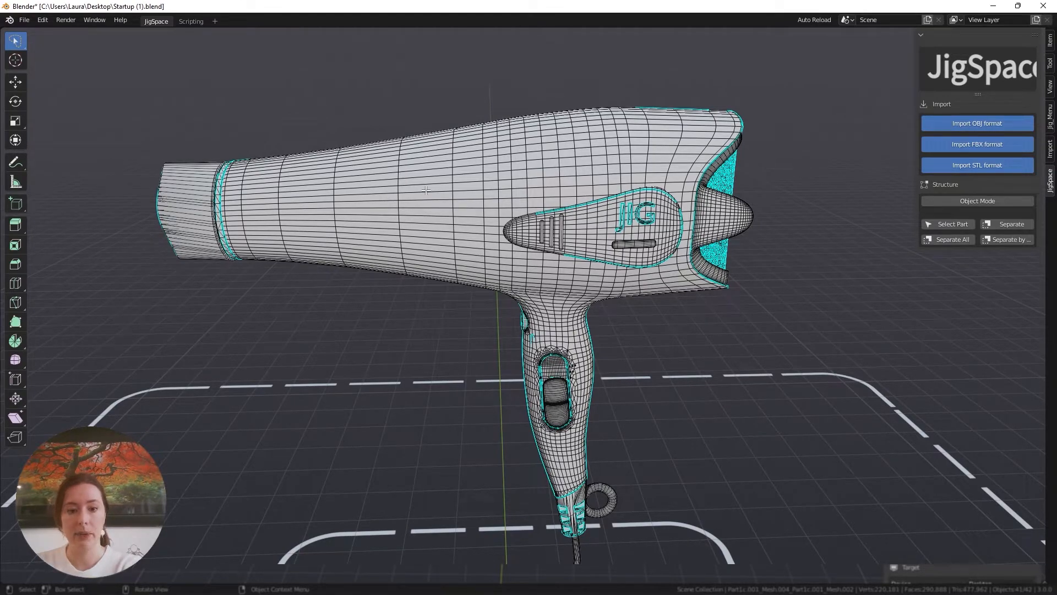
- Separate the near-side outer body shell with its handle into its own object, selecting its linked geometry delimited by Normal
key(l)
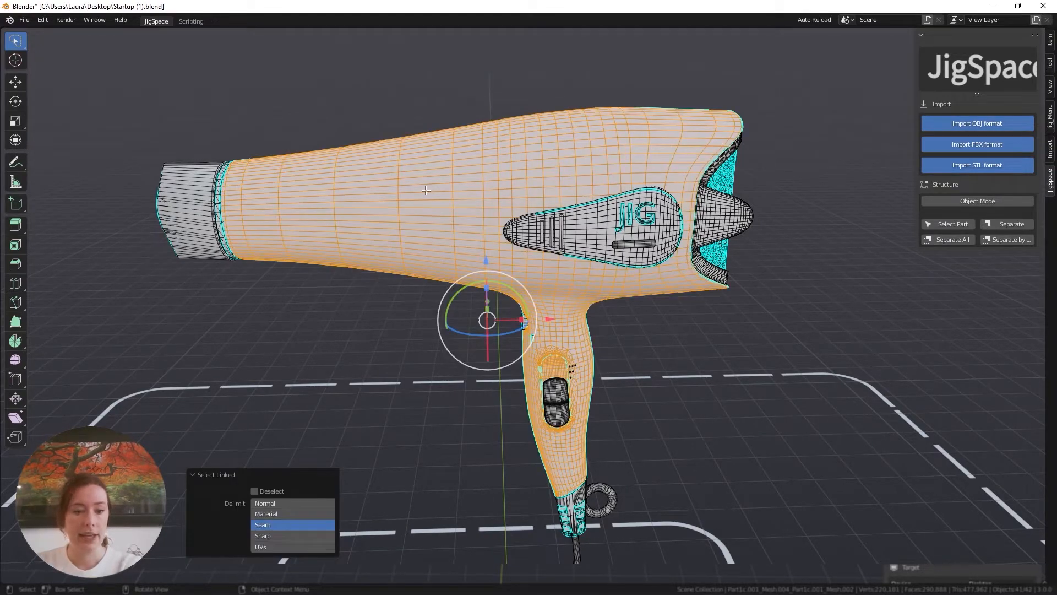
click(322, 504)
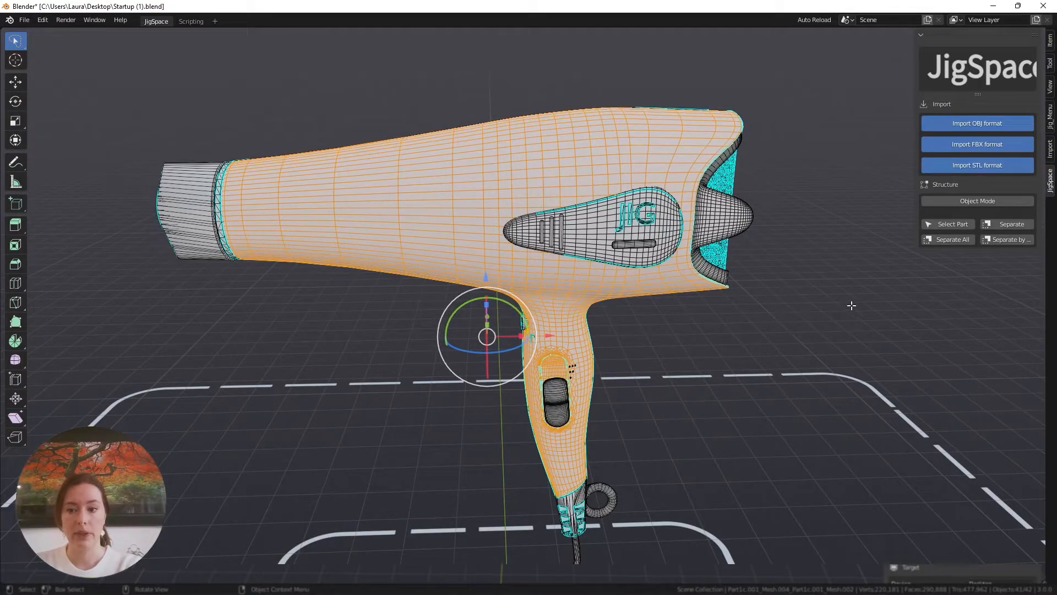
click(1007, 223)
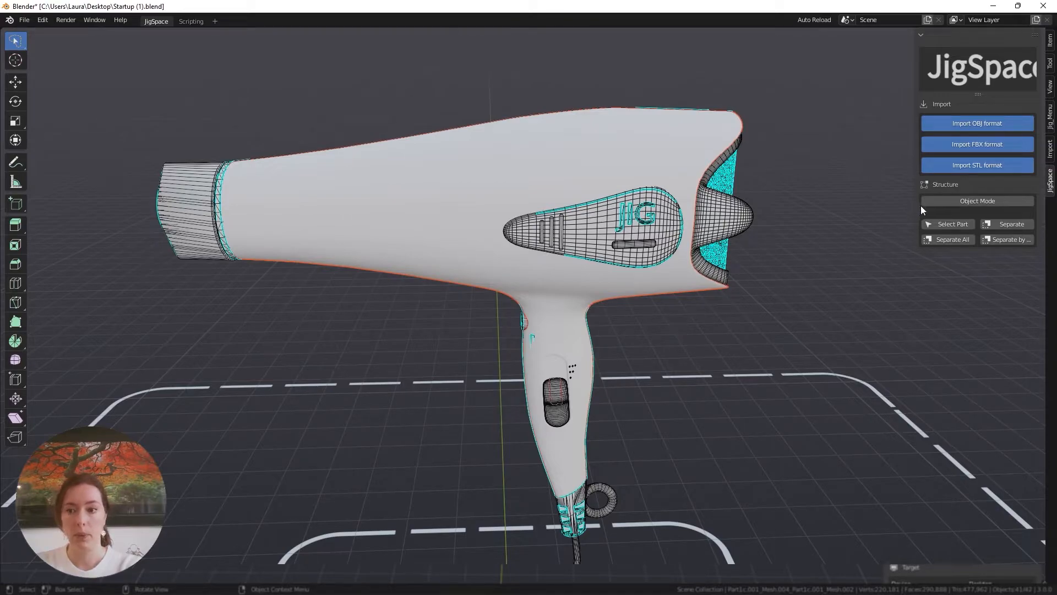
click(937, 201)
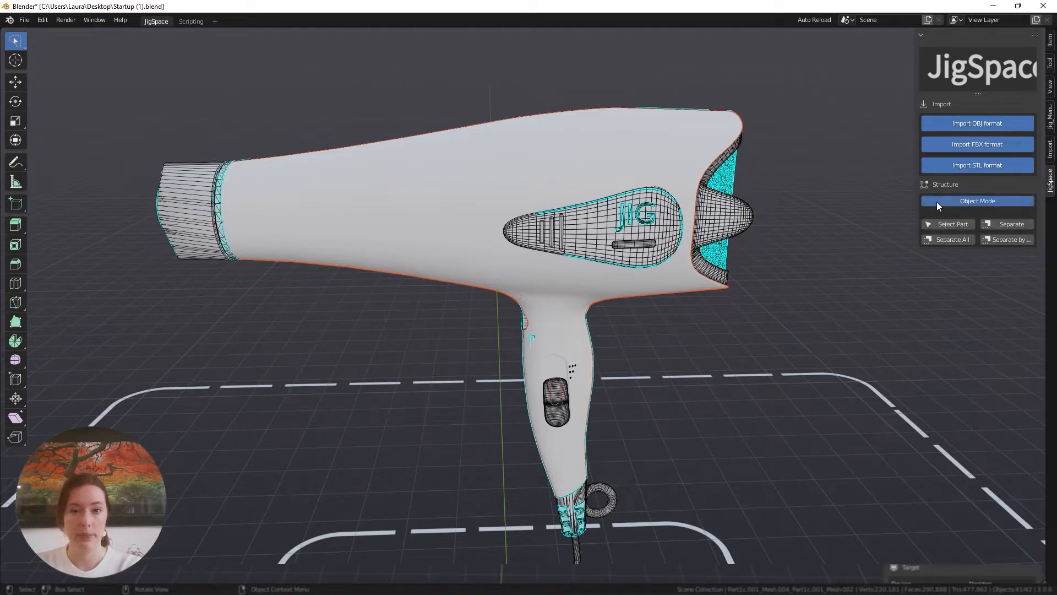
- Try moving the separated outer body shell away from the rest of the hair dryer
click(398, 227)
scroll(399, 227, down, 1)
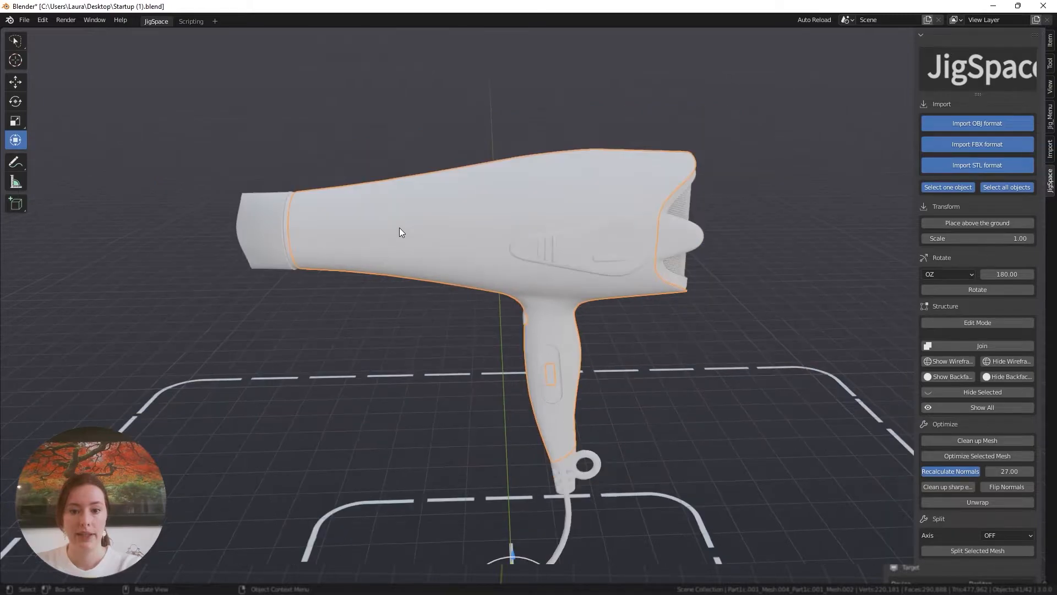
key(g)
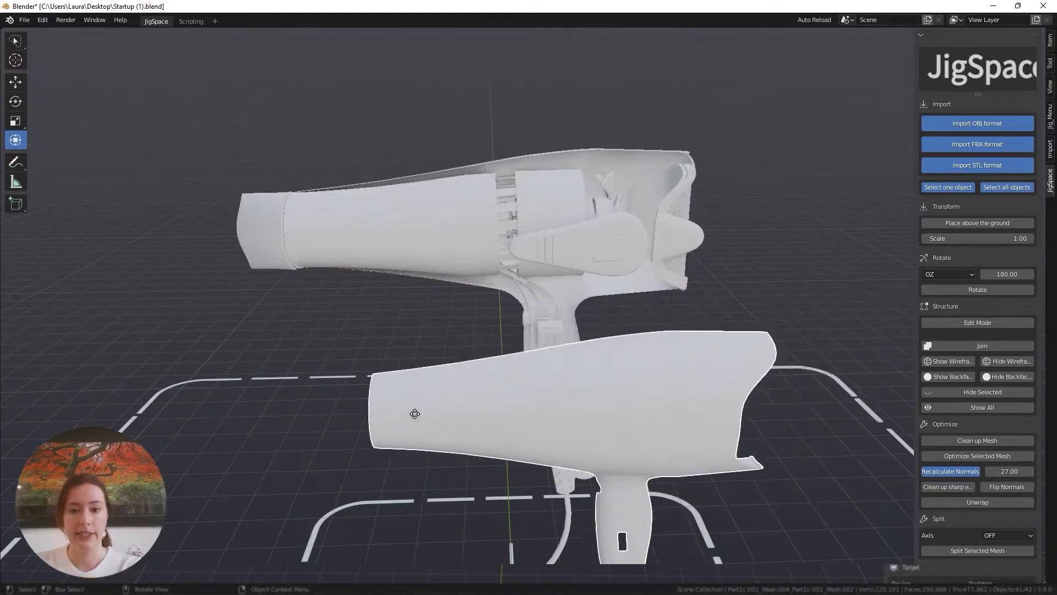
key(Escape)
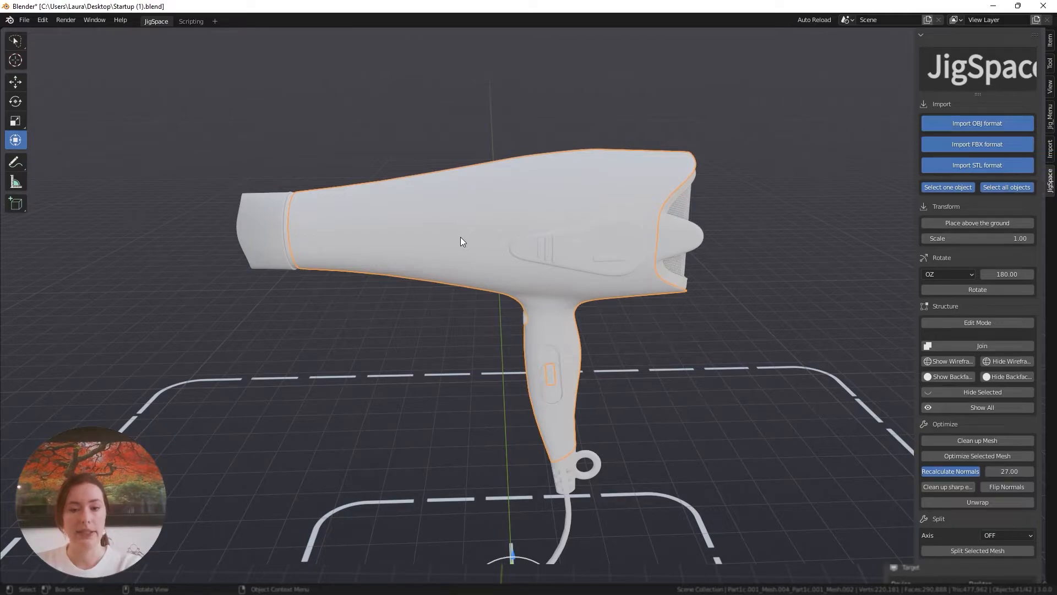
- Separate the front nozzle's linked geometry from the remaining hair dryer mesh and return to object mode
middle_drag(461, 237, 455, 236)
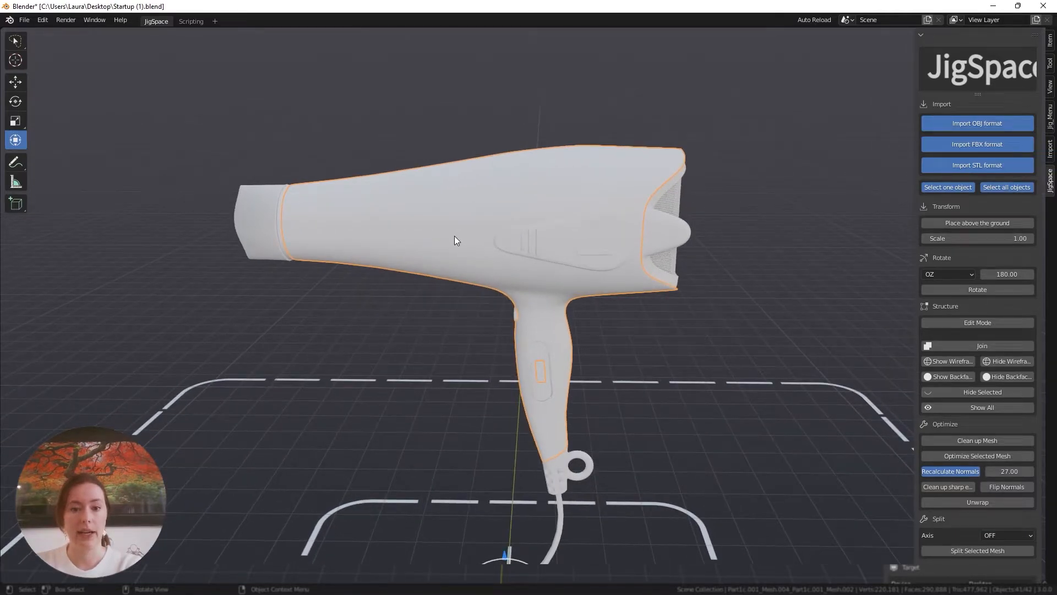
middle_drag(445, 234, 559, 267)
scroll(470, 296, up, 3)
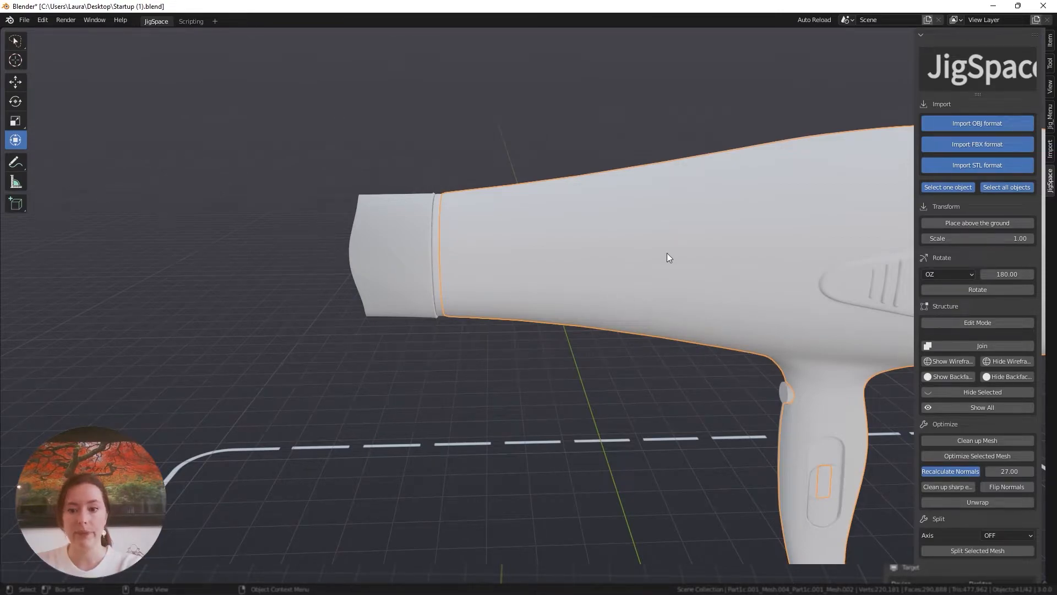
middle_drag(668, 254, 533, 244)
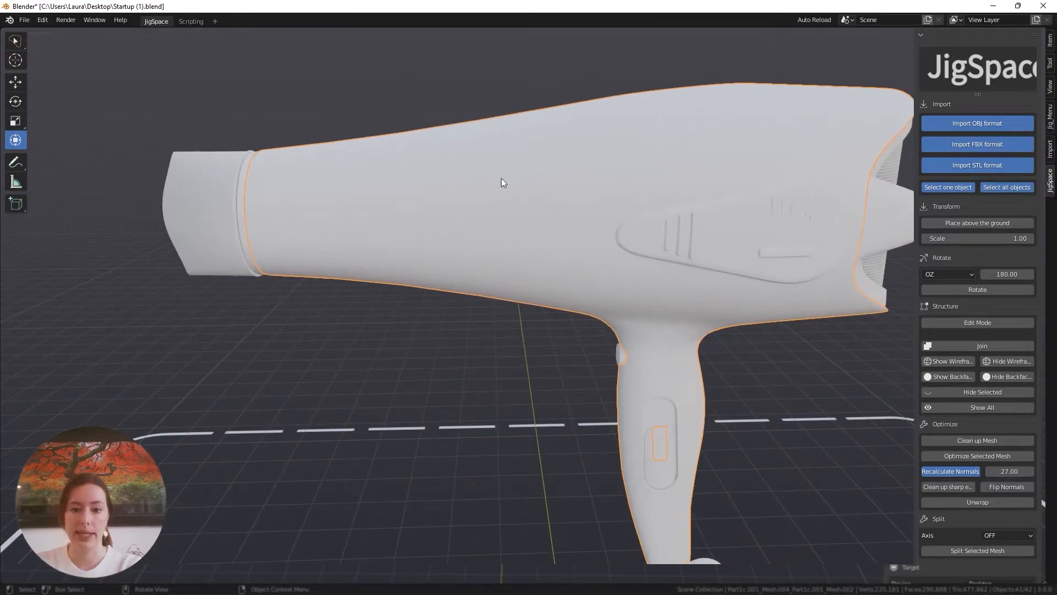
middle_drag(449, 154, 578, 168)
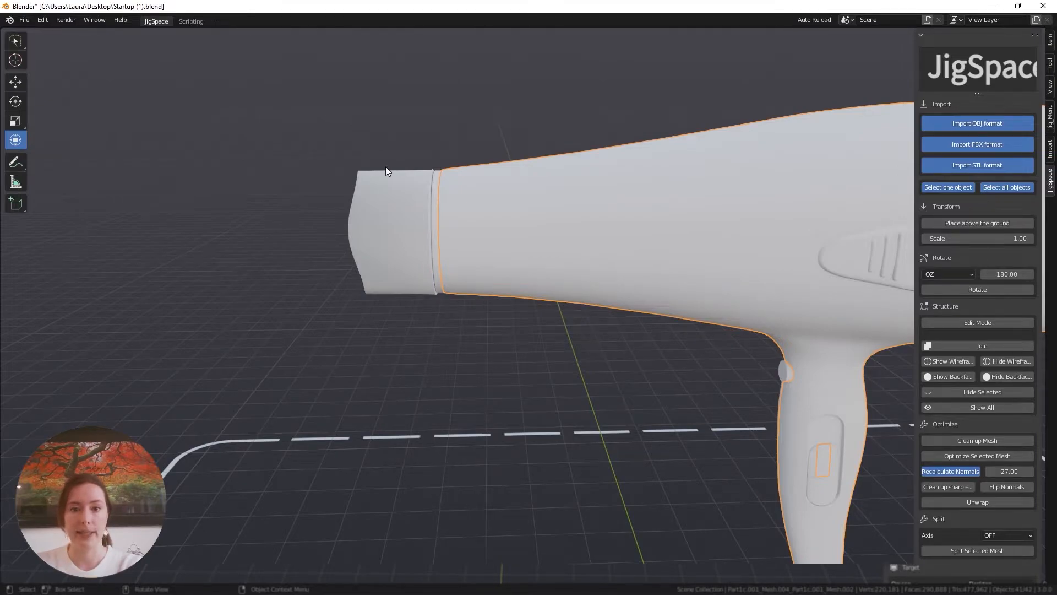
shift+click(395, 237)
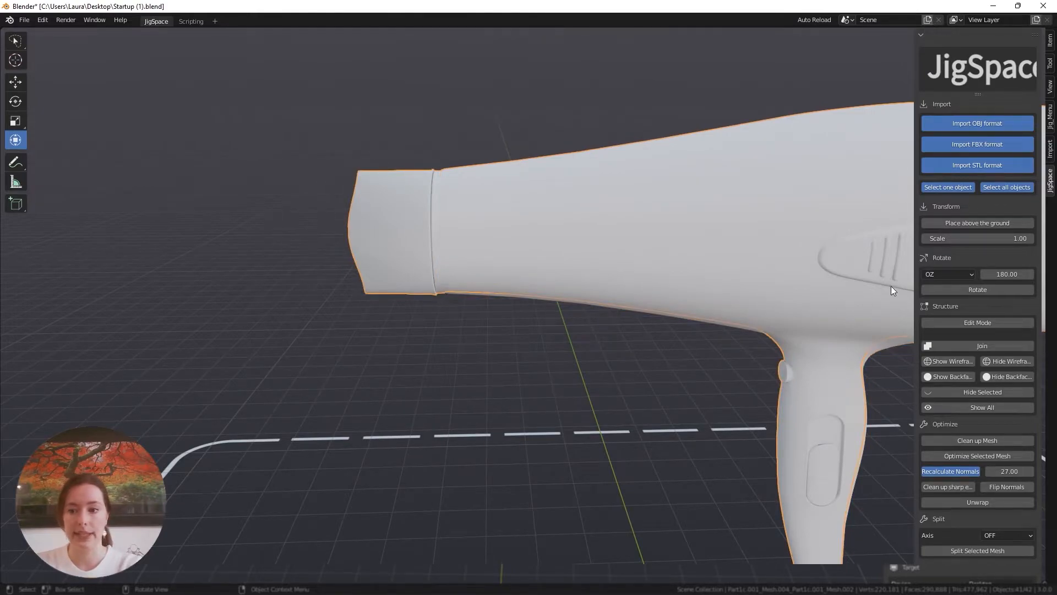
click(954, 323)
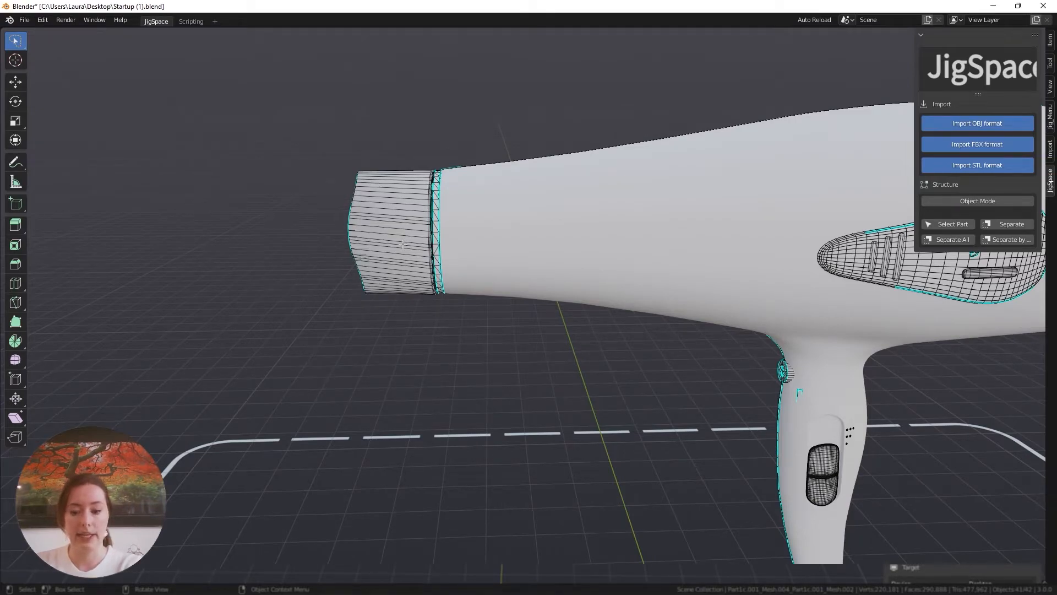
key(l)
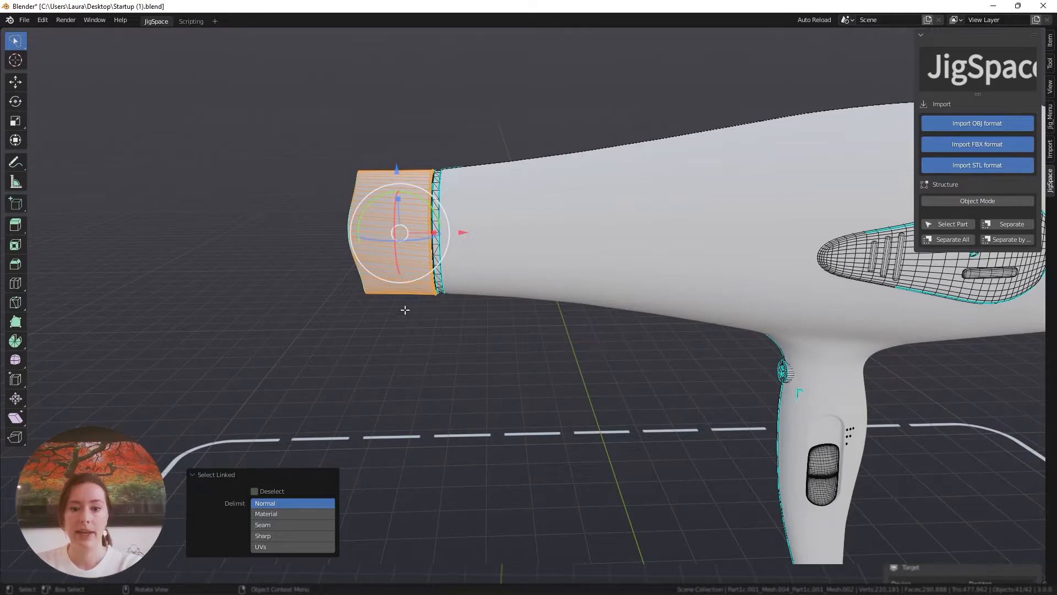
click(399, 228)
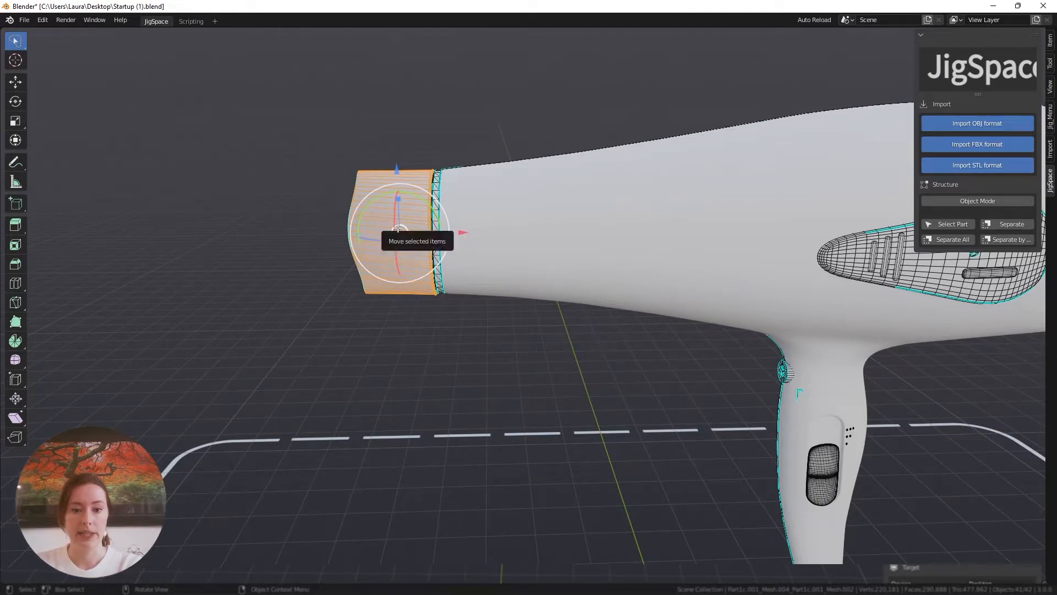
click(1007, 224)
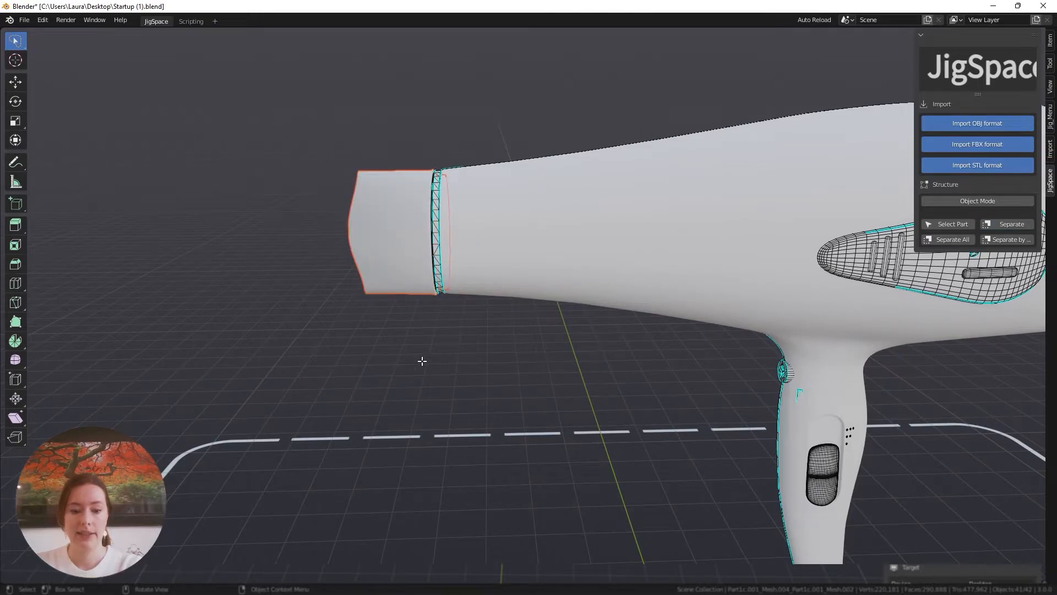
key(Tab)
- Try moving the separated nozzle away from the front of the barrel
click(405, 243)
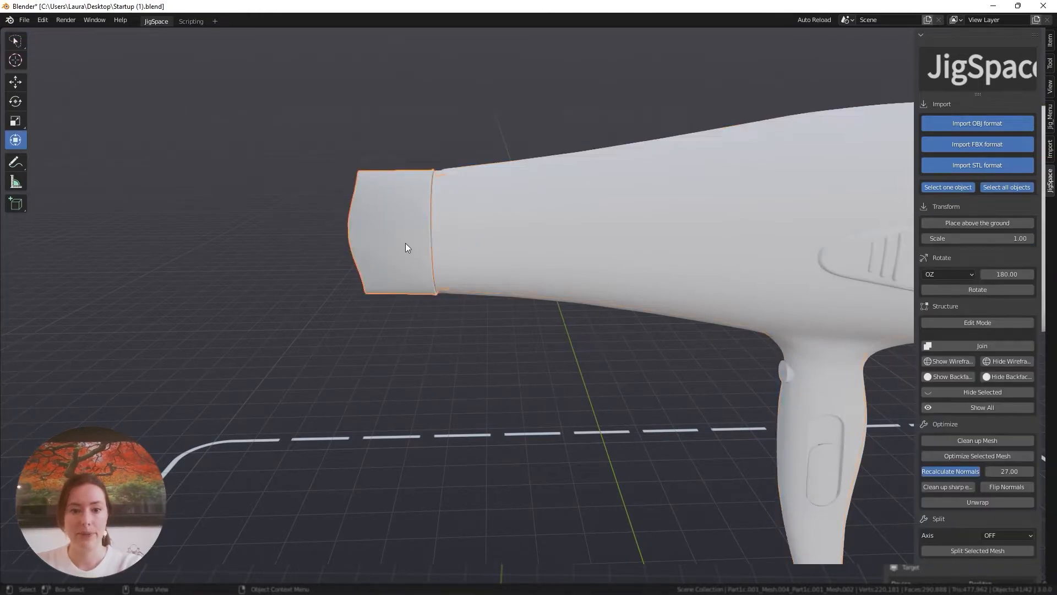
key(g)
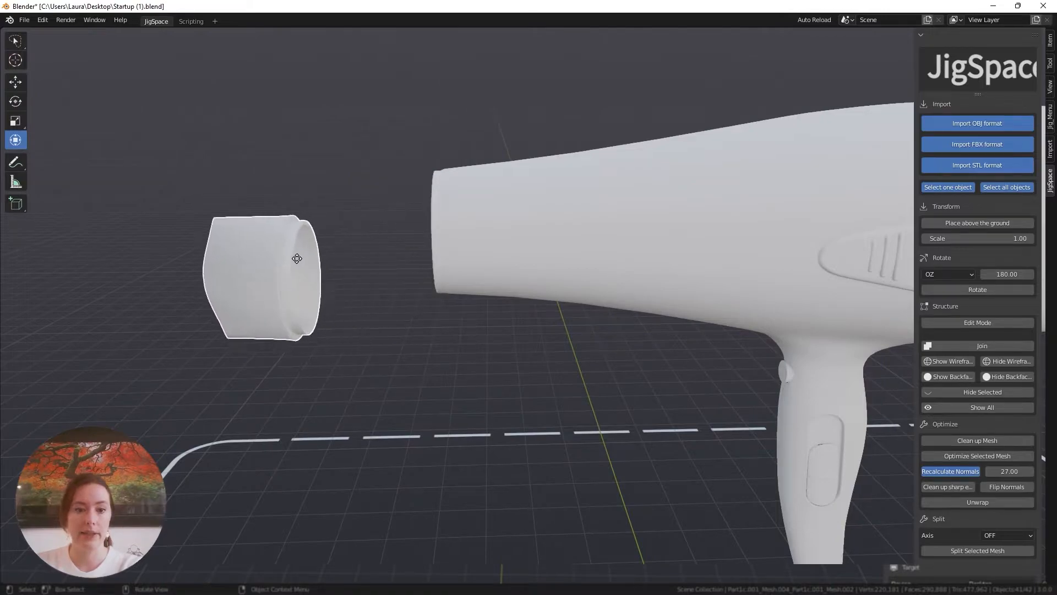
click(378, 237)
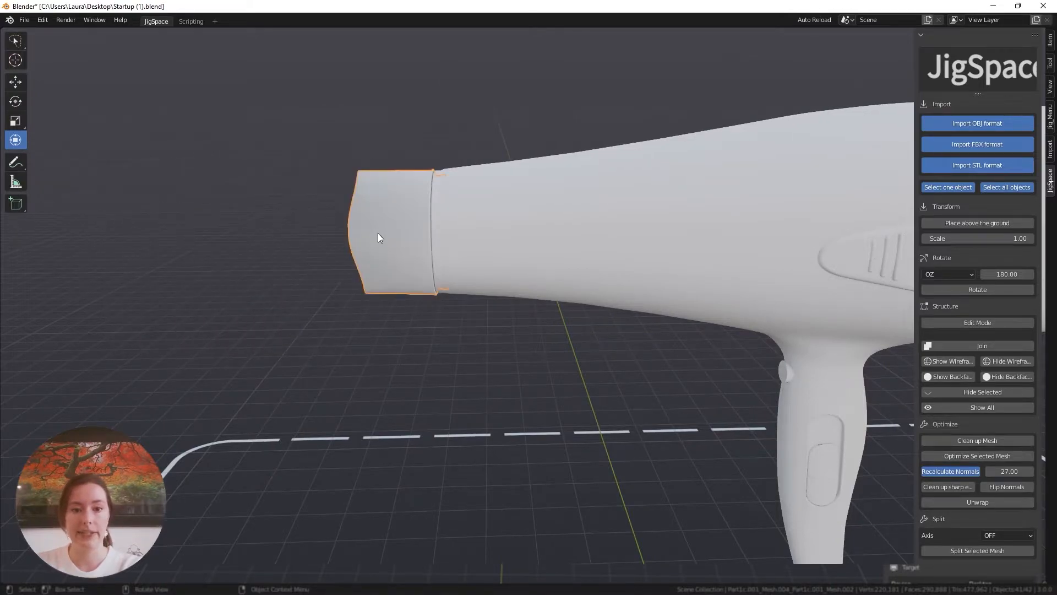
scroll(617, 342, down, 2)
shift+middle_drag(621, 375, 500, 322)
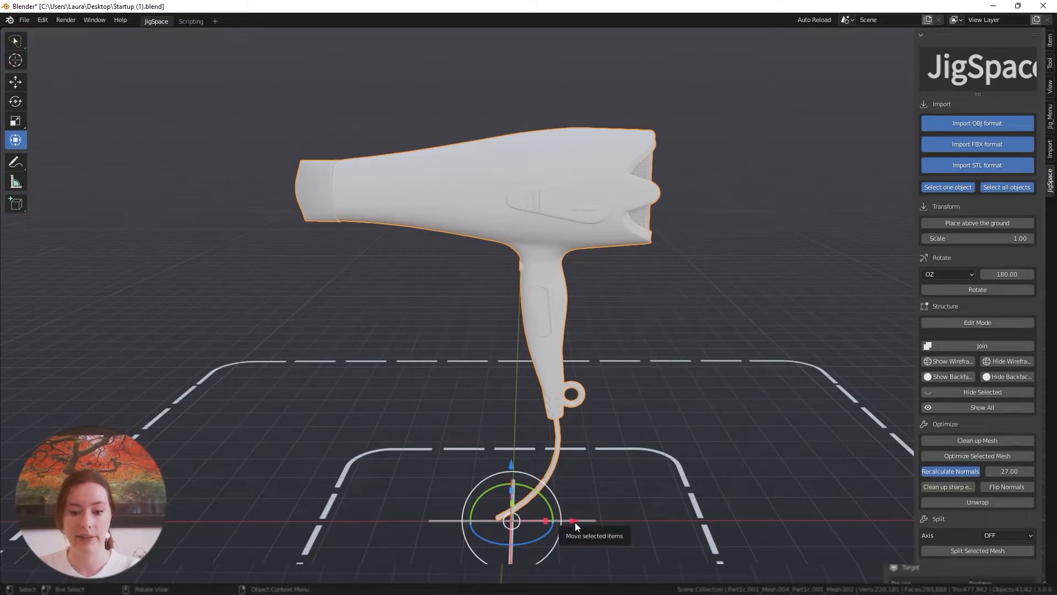
mouse_move(574, 521)
mouse_down()
mouse_move(752, 495)
mouse_move(579, 503)
mouse_up()
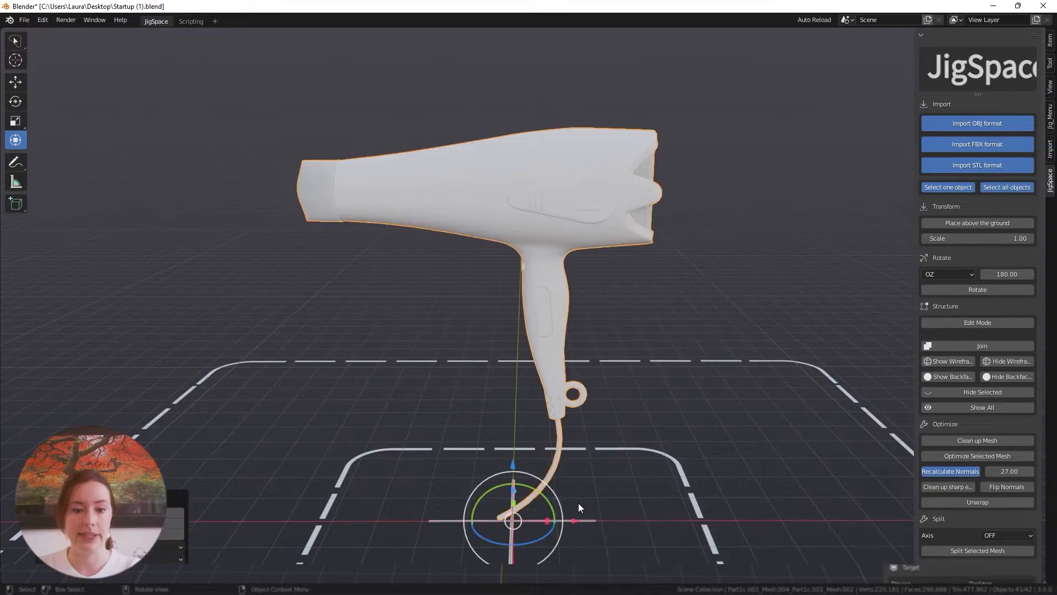
key(ctrl+z)
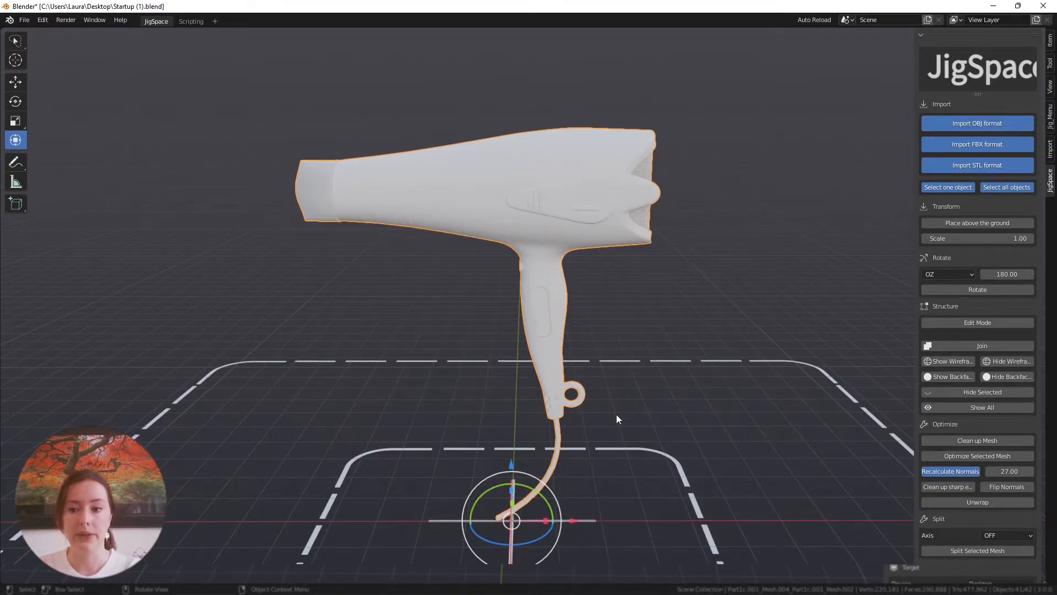
- Separate all parts of the entire hair dryer mesh into individual objects, return to object mode and clear the selection
click(948, 324)
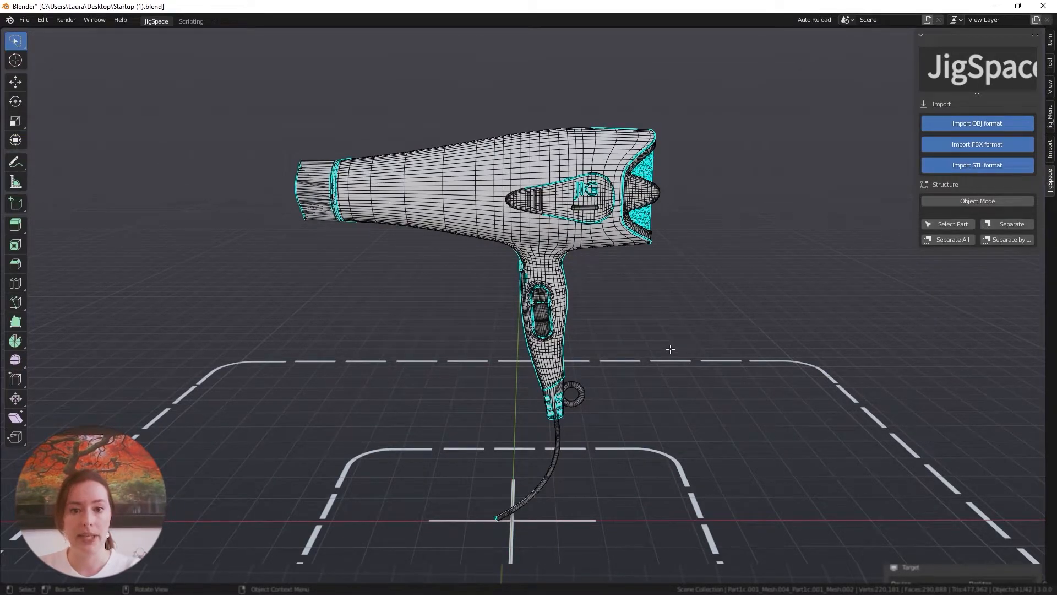
key(a)
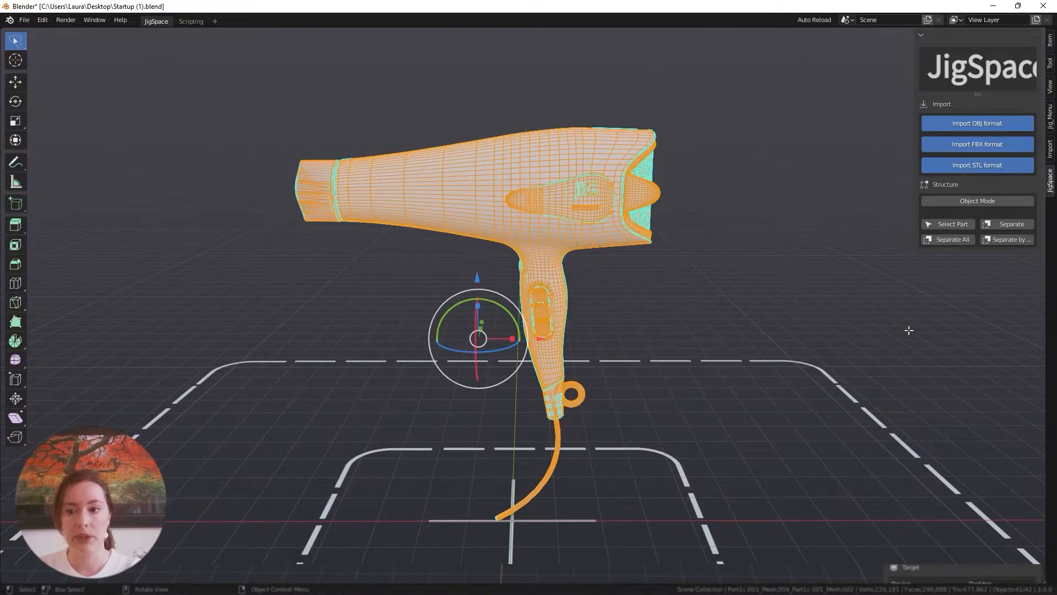
click(951, 241)
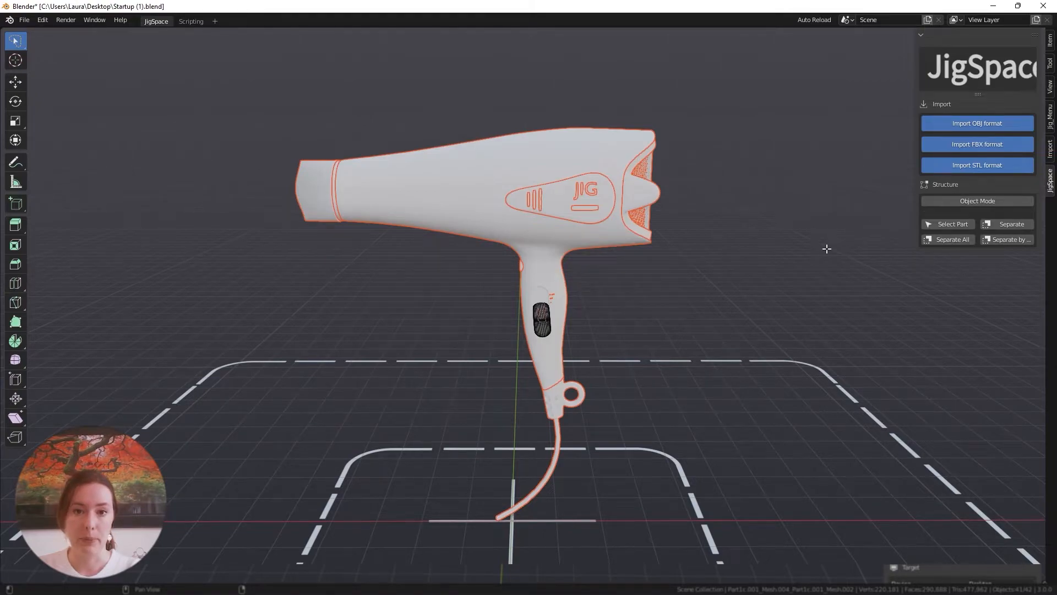
key(Tab)
click(760, 273)
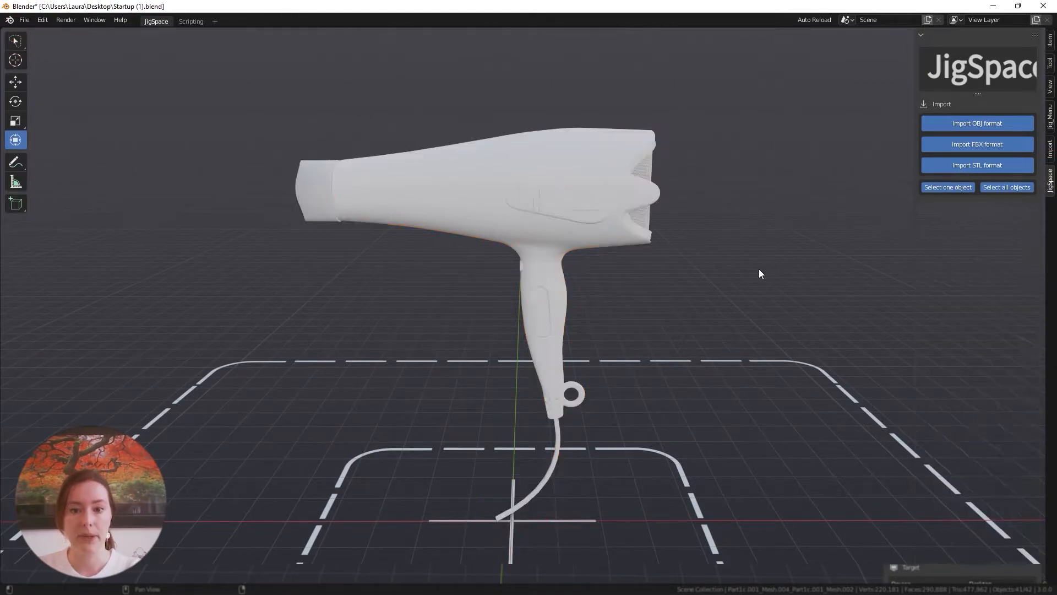
- Try moving the separated front nozzle and the switch on the handle away from the hair dryer, then clear the selection
click(547, 241)
click(329, 187)
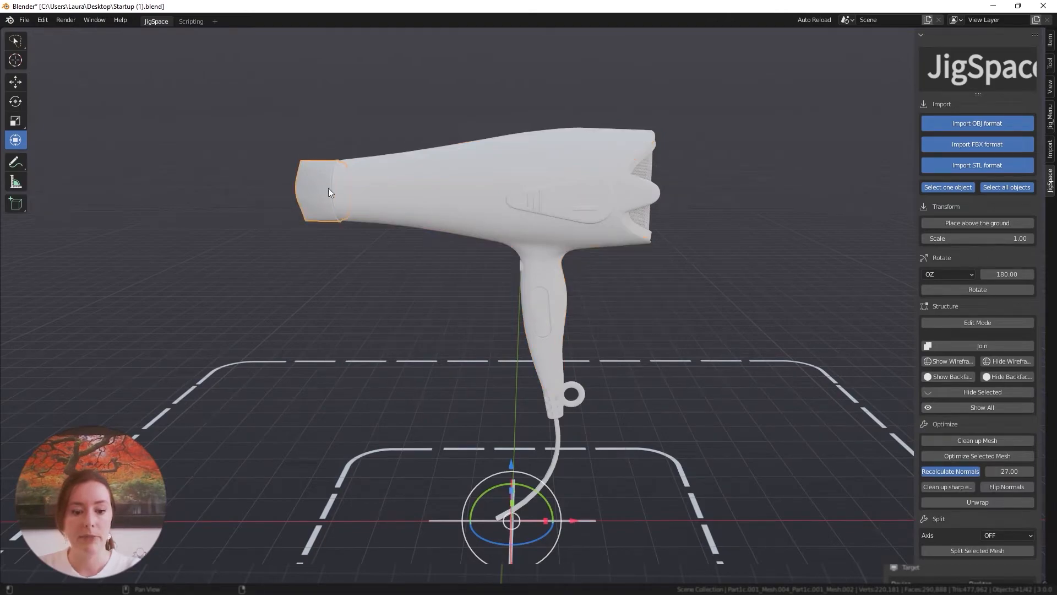
key(g)
right_click(508, 329)
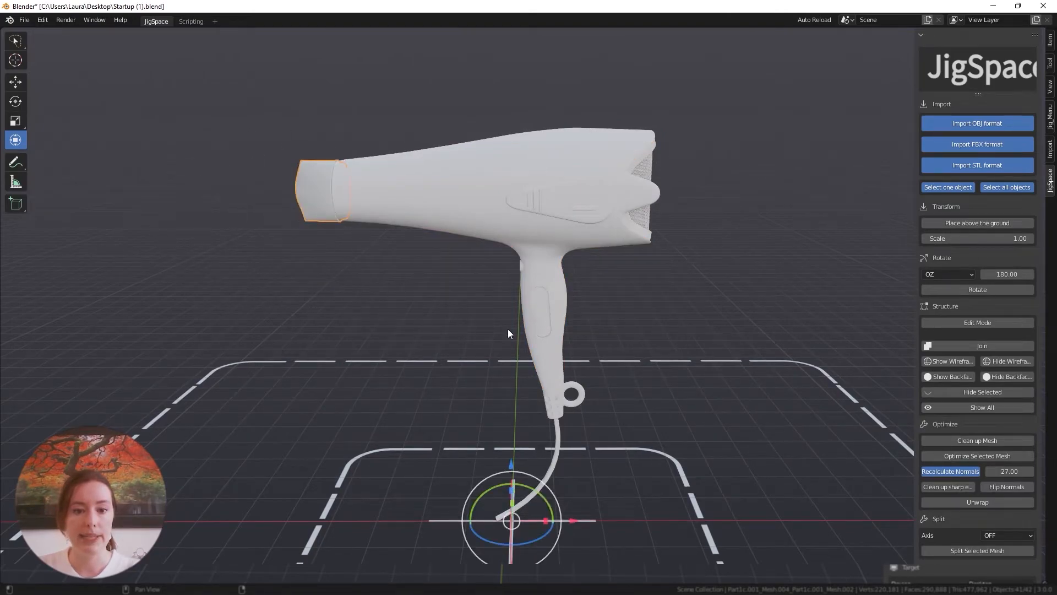
click(539, 326)
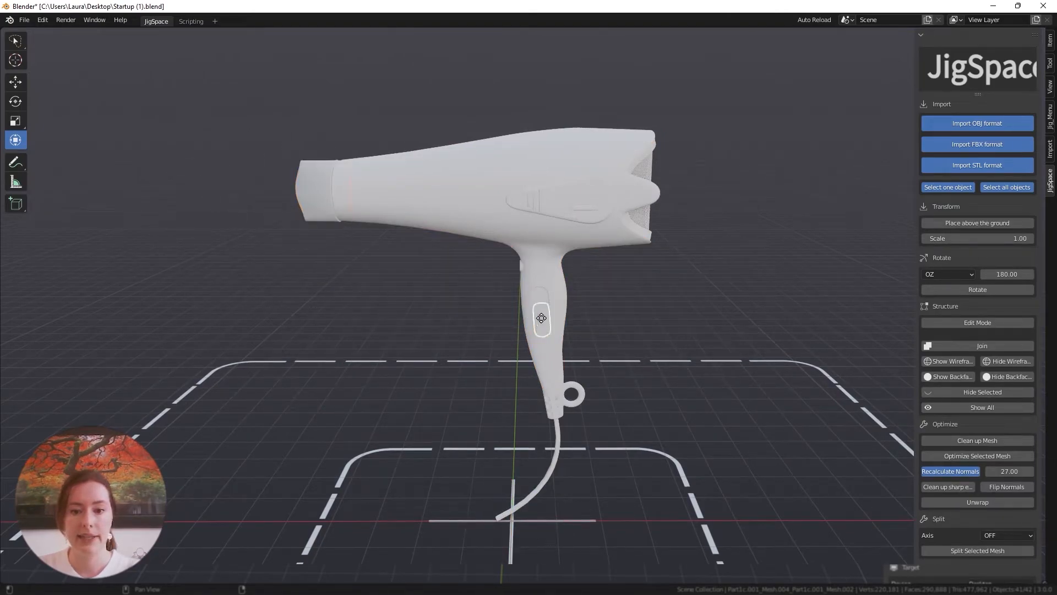
click(736, 353)
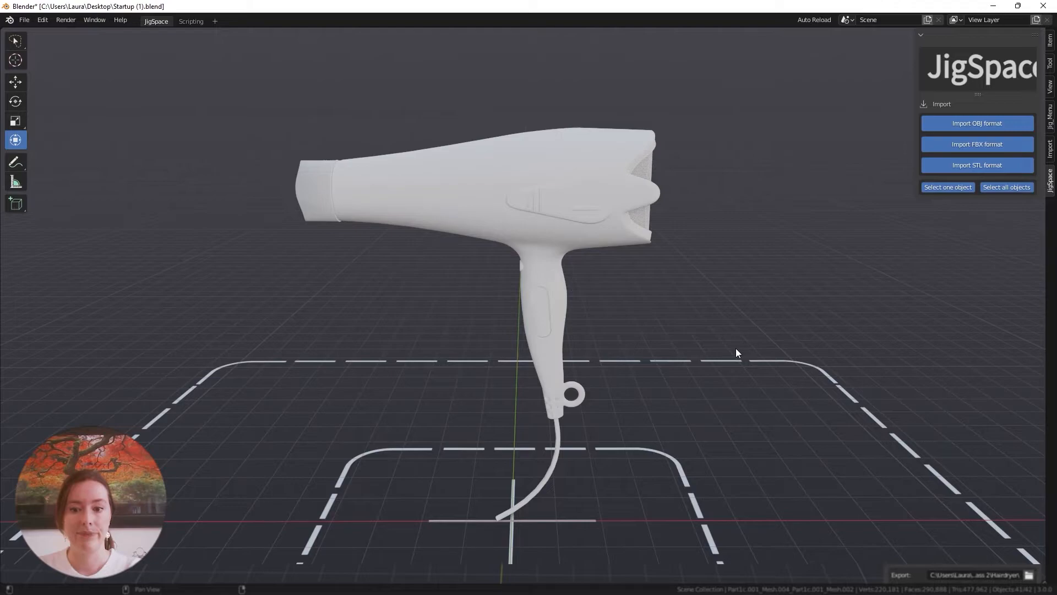
- Select both halves of the outer body shell and try moving them away from the inner parts
click(542, 328)
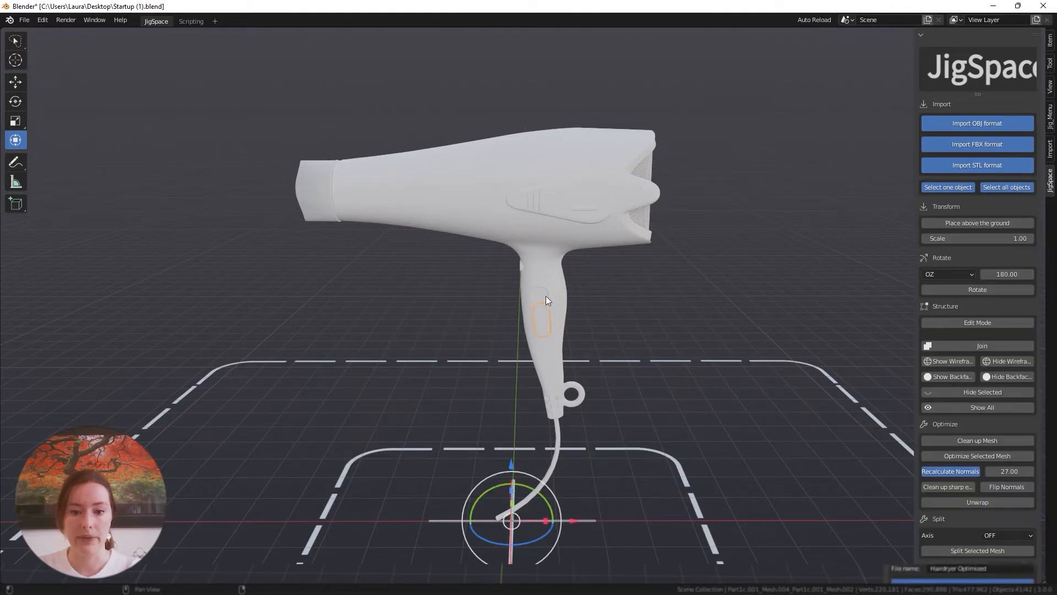
middle_drag(434, 248, 574, 232)
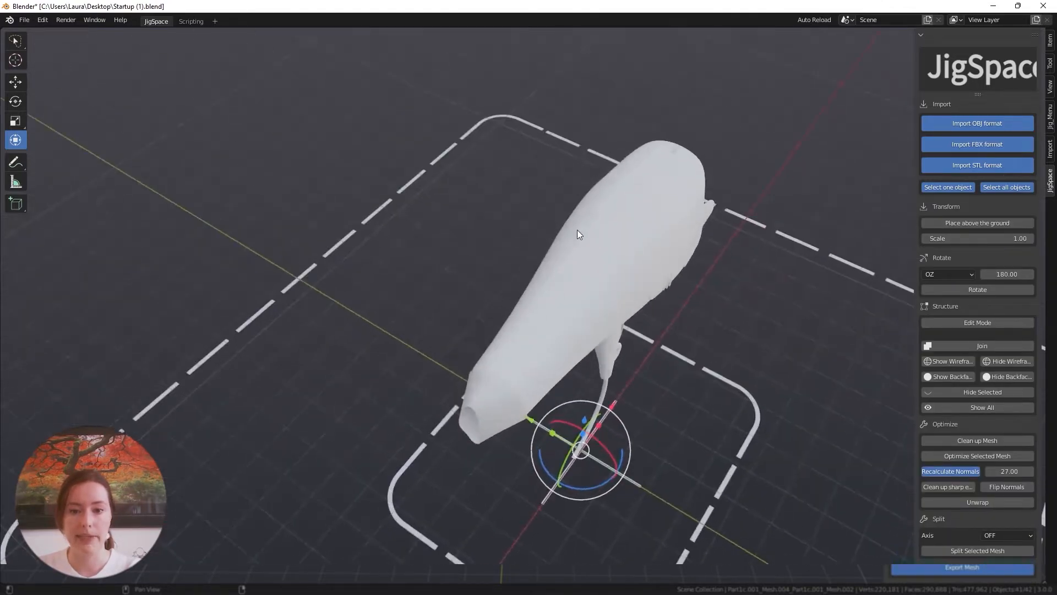
click(600, 207)
key(g)
key(Escape)
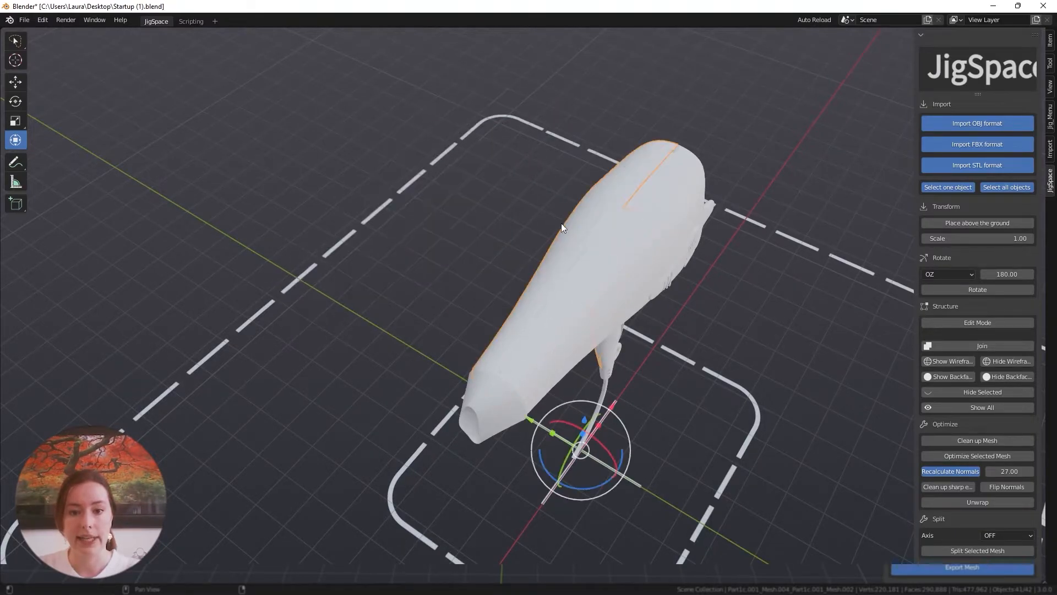
key(g)
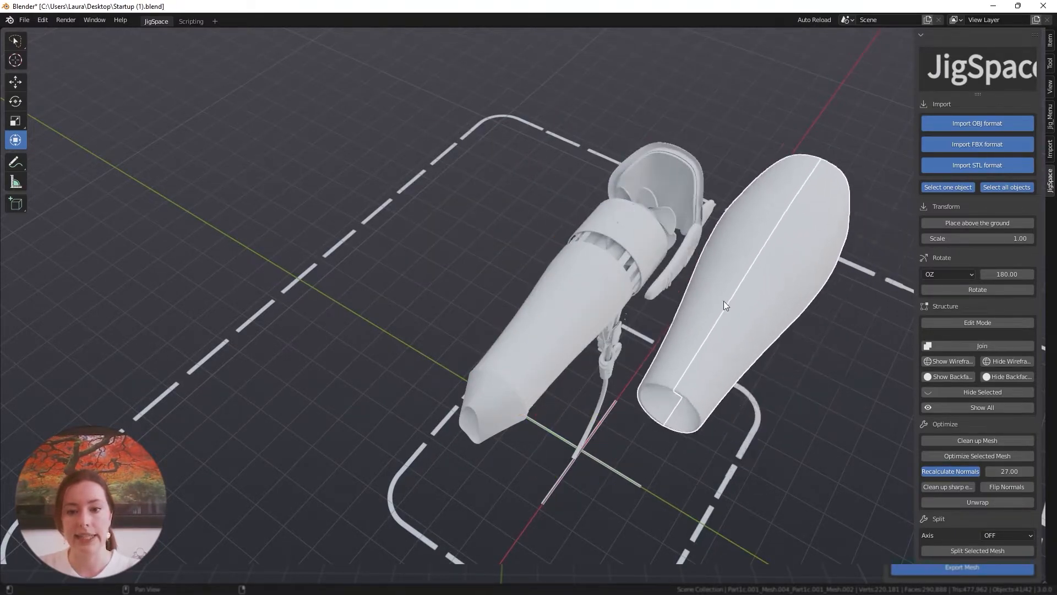
key(Escape)
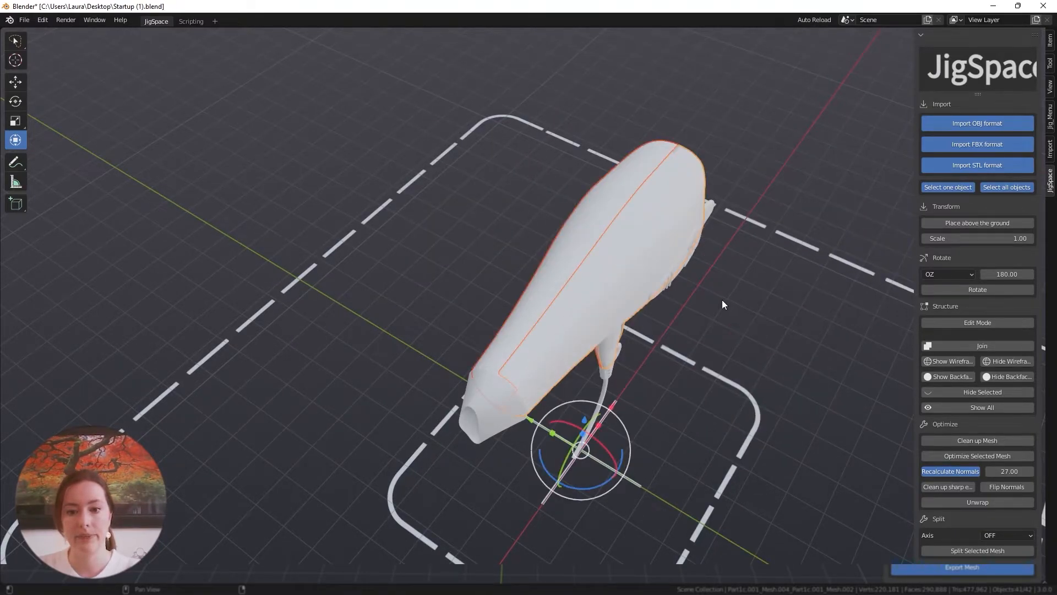
- Join the two outer shell halves into one object and try moving the joined shell
click(950, 343)
middle_drag(643, 379, 567, 326)
key(g)
click(359, 402)
middle_drag(359, 402, 525, 377)
click(524, 372)
middle_drag(668, 322, 659, 332)
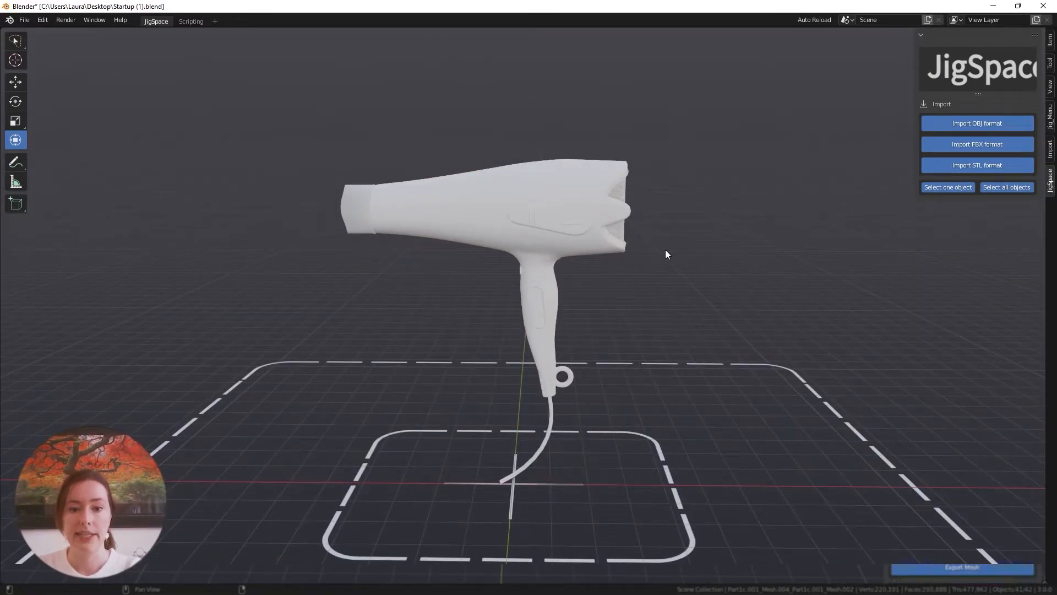
click(514, 240)
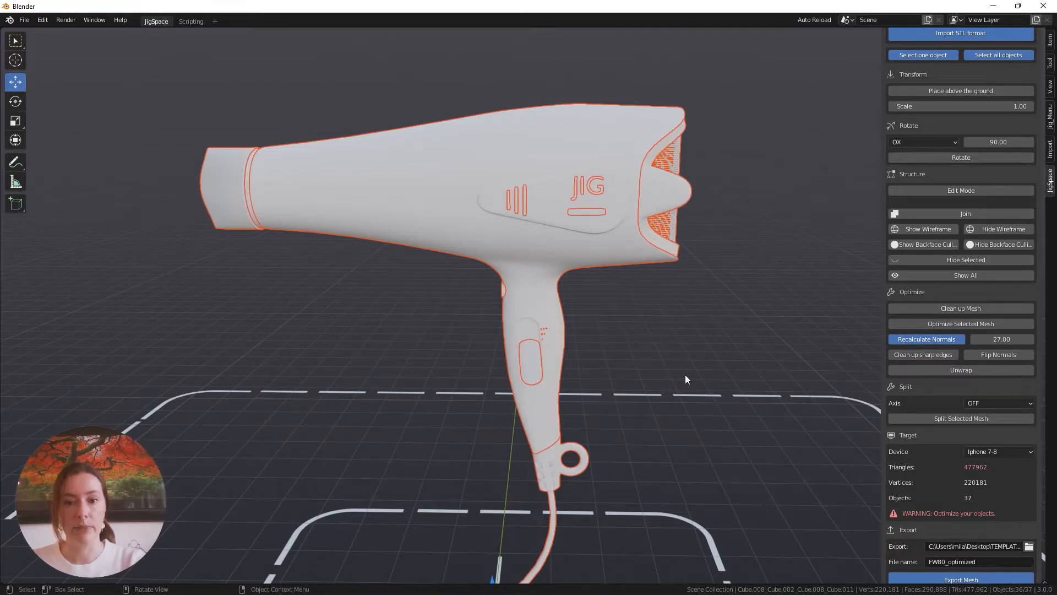
- Clean up the meshes of all selected hair dryer parts and show their wireframe
click(937, 307)
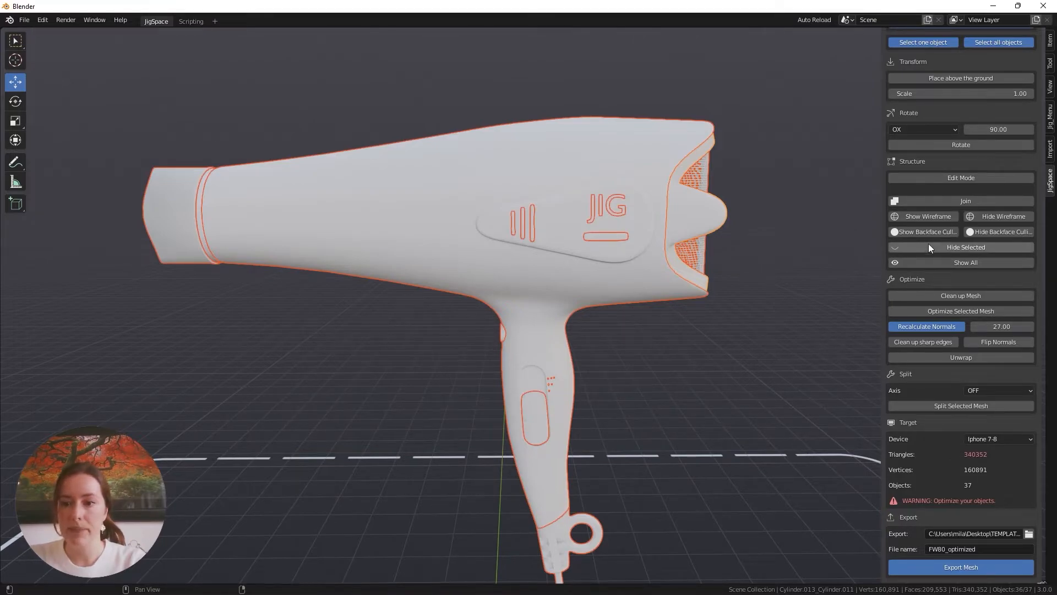
click(931, 218)
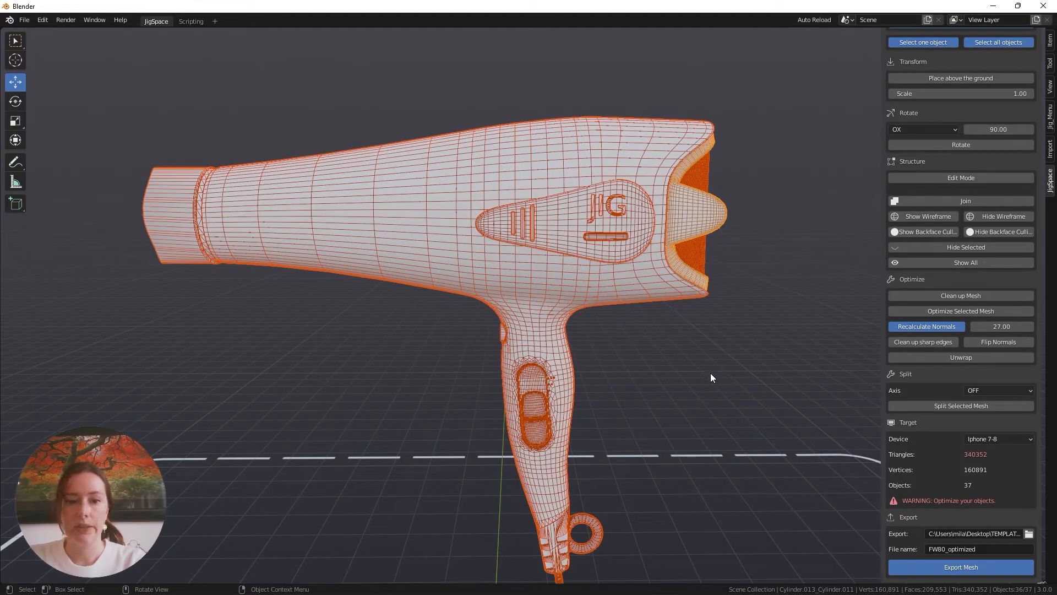
- Examine the wireframe density of the rear honeycomb grille, its surrounding rim and the body shell
shift+middle_drag(717, 358, 669, 380)
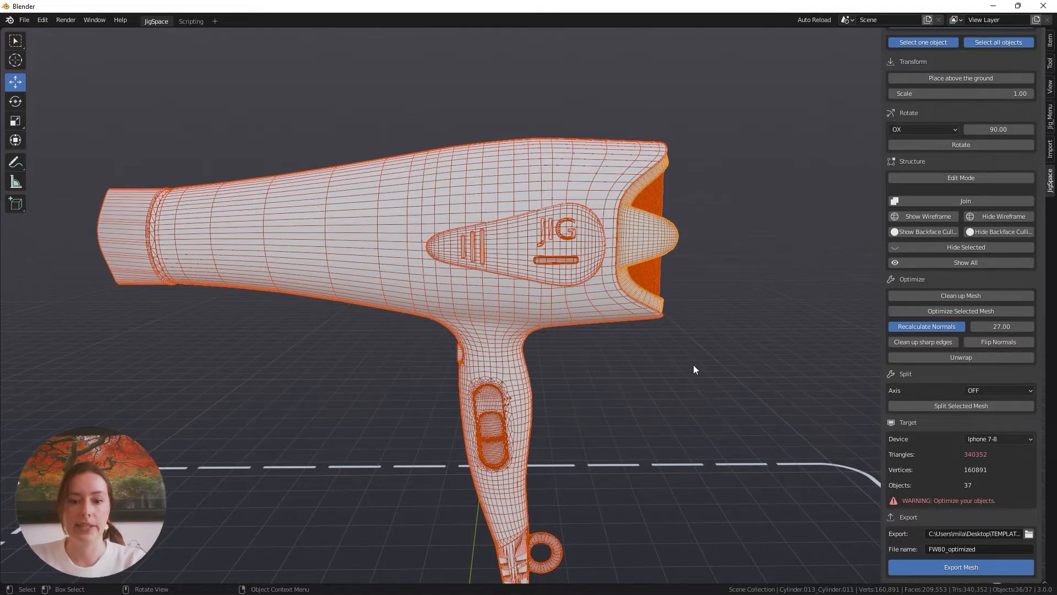
middle_drag(693, 365, 619, 371)
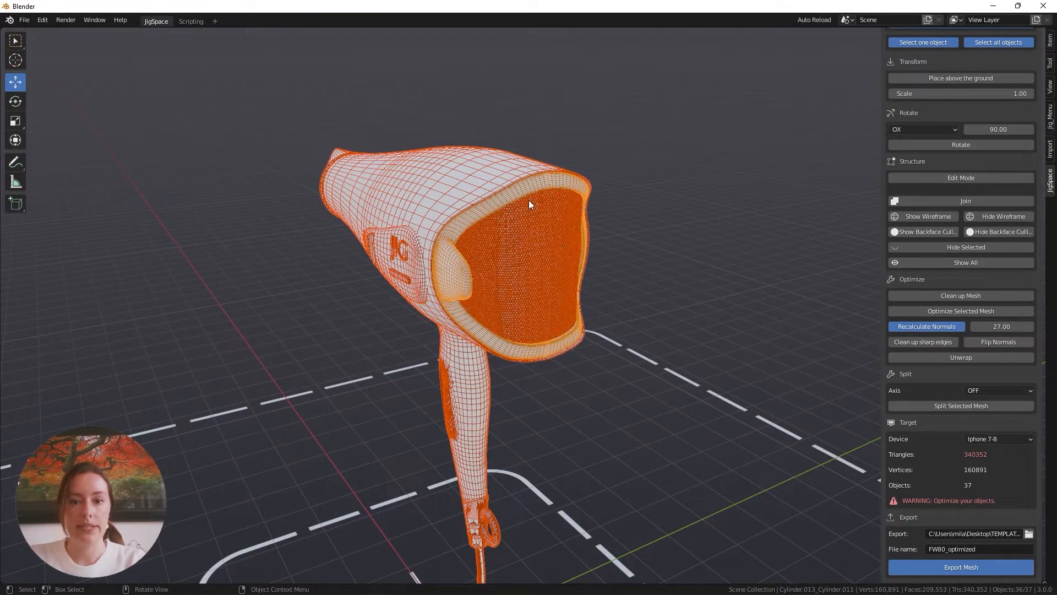
scroll(517, 256, up, 10)
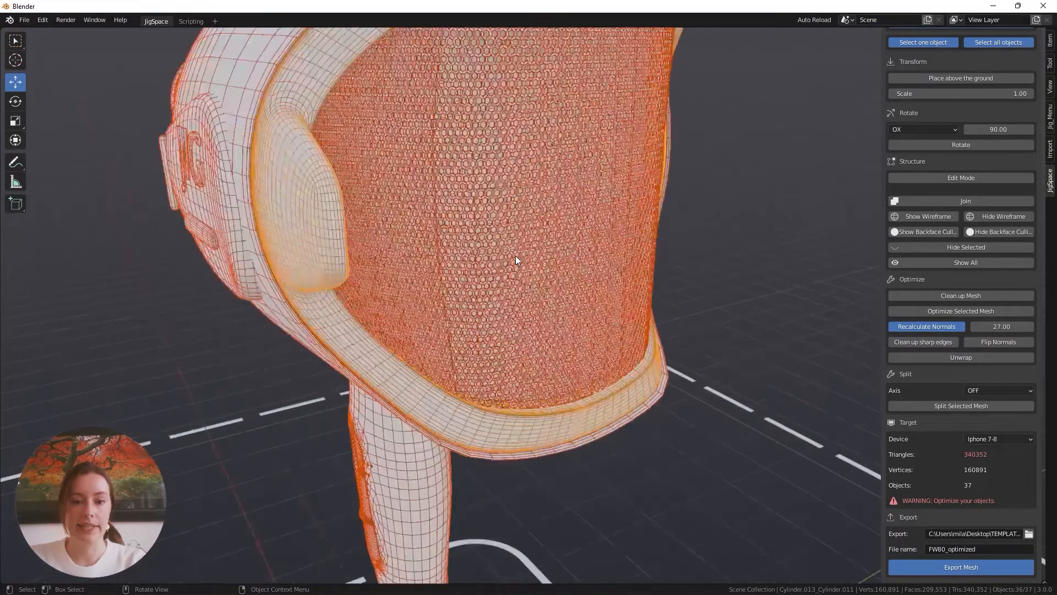
scroll(516, 256, up, 5)
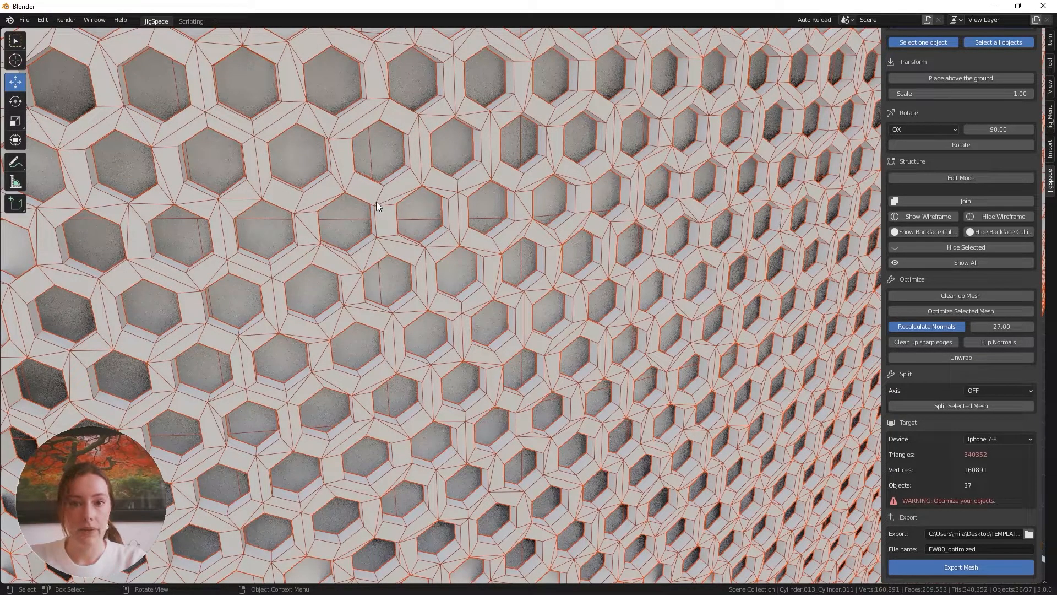
scroll(377, 206, down, 4)
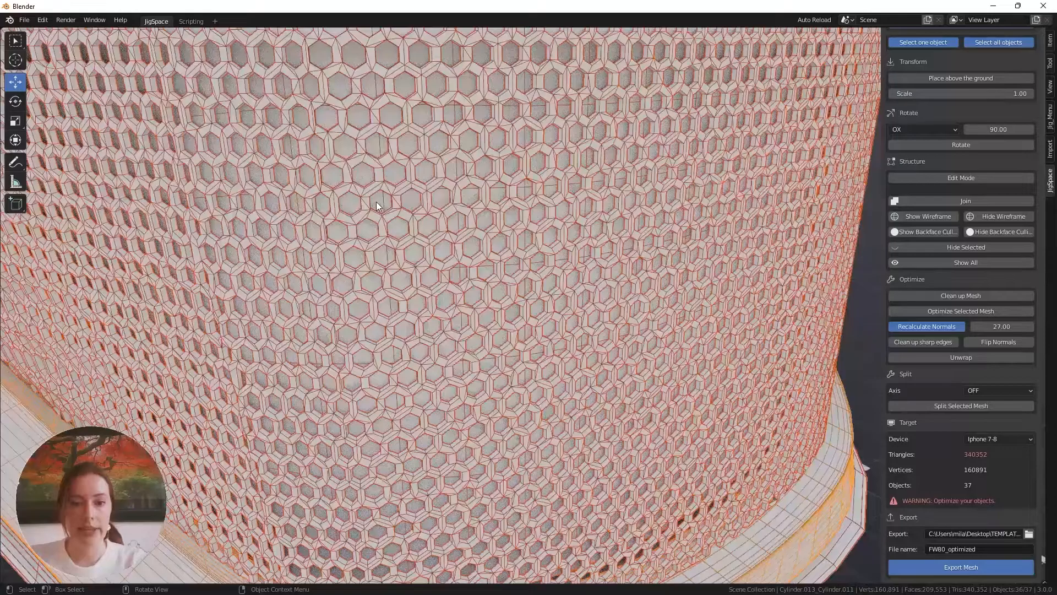
middle_drag(422, 201, 484, 269)
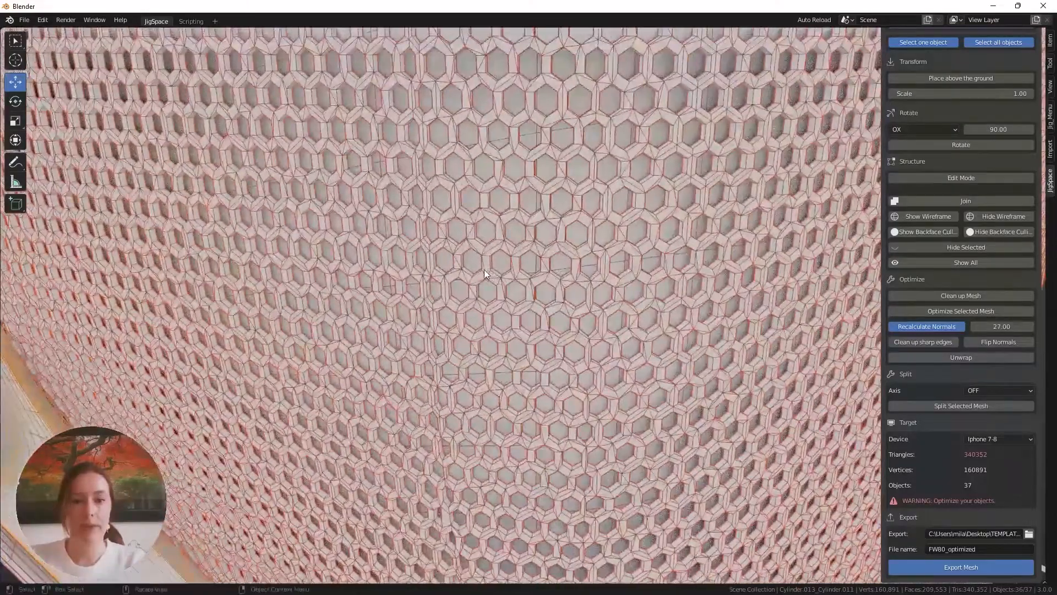
scroll(484, 269, down, 3)
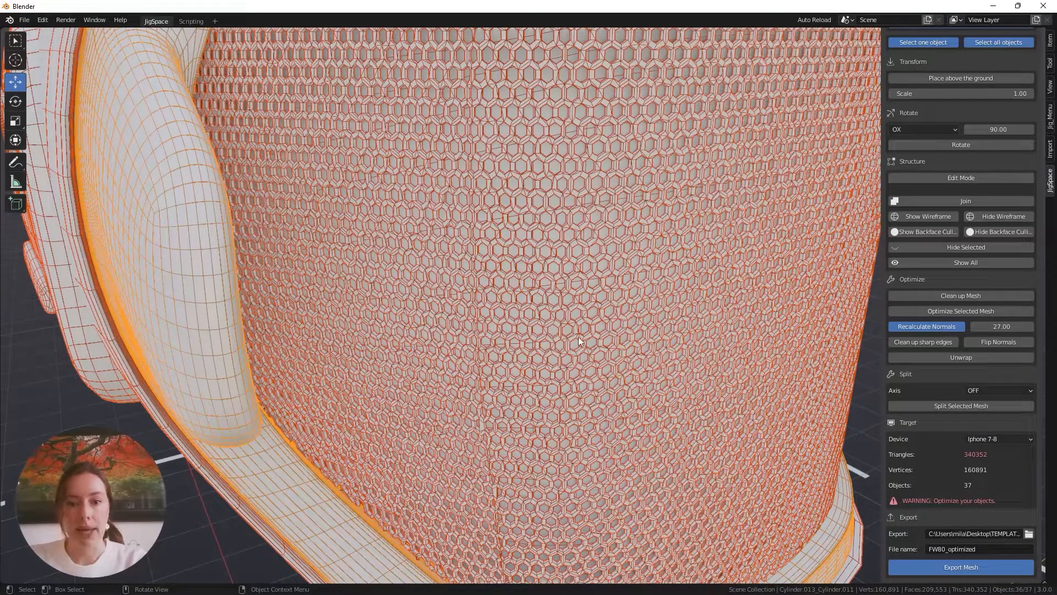
middle_drag(628, 164, 527, 230)
scroll(527, 230, down, 2)
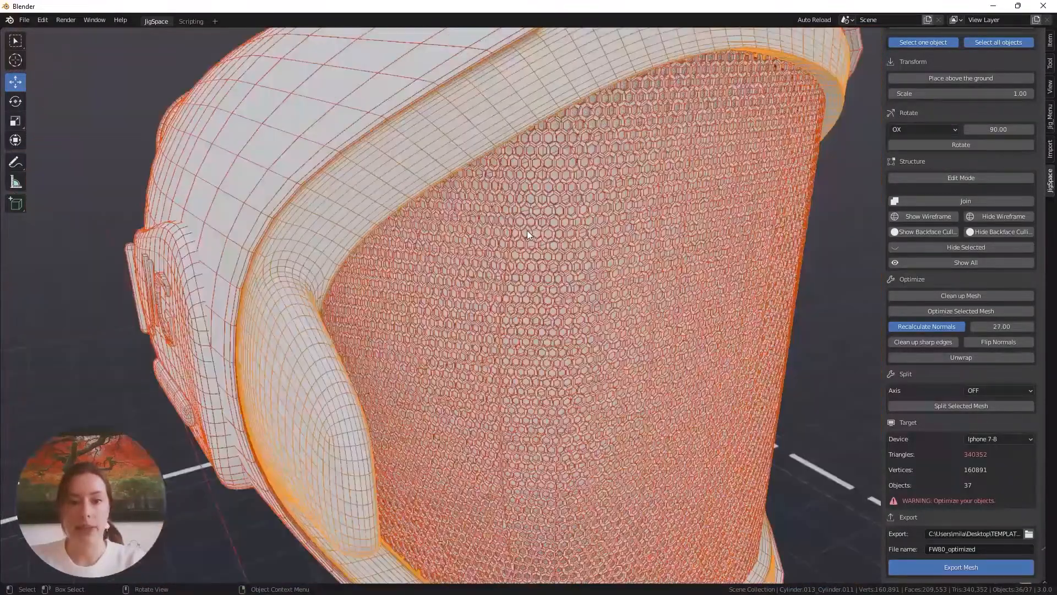
middle_drag(623, 292, 564, 264)
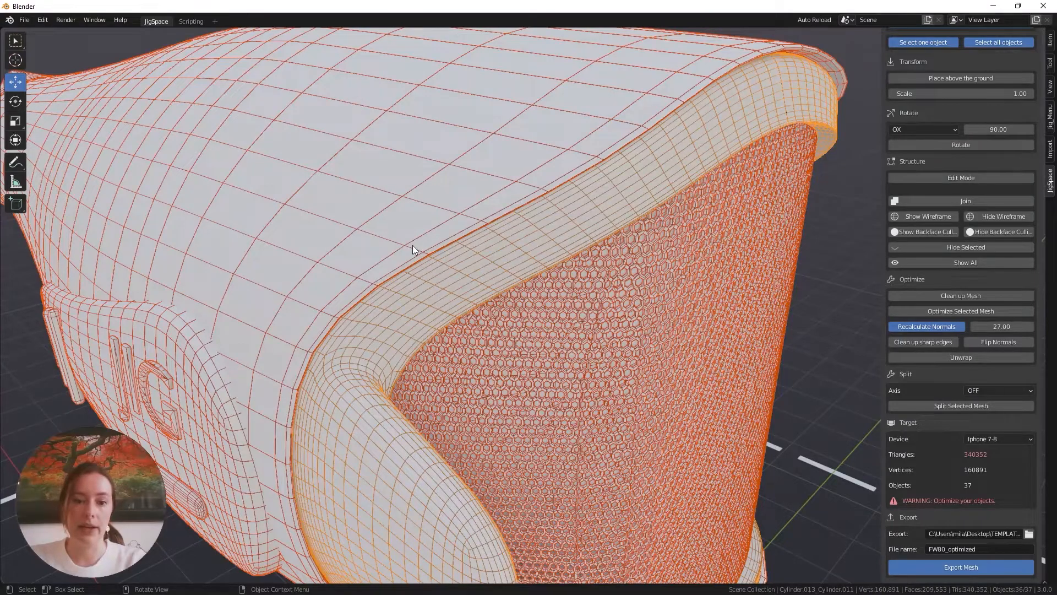
- Select only the rear rim around the grille and start optimizing its mesh with a ratio of 0.00
click(381, 325)
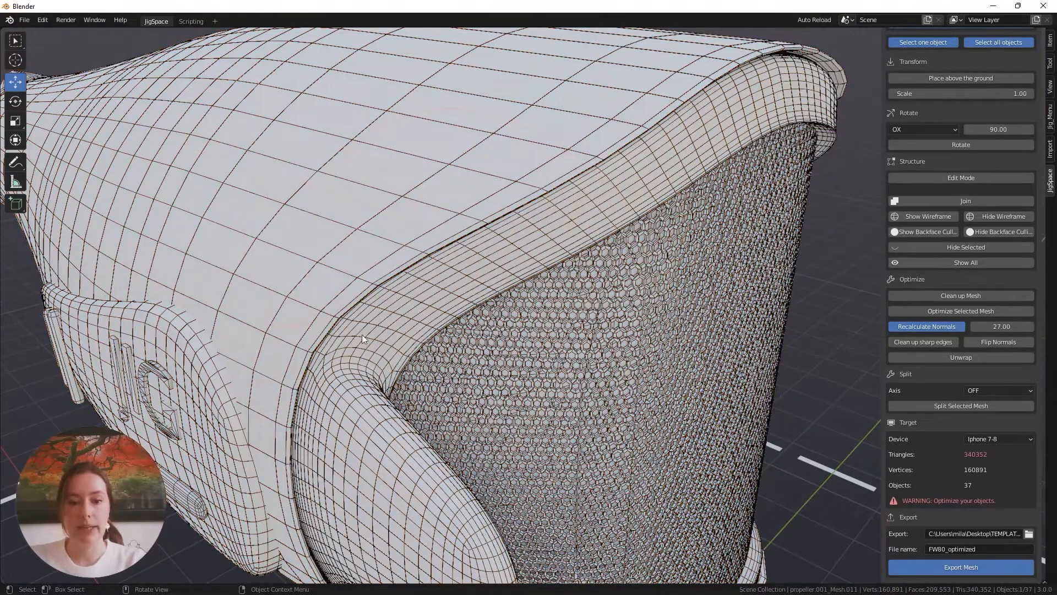
click(386, 348)
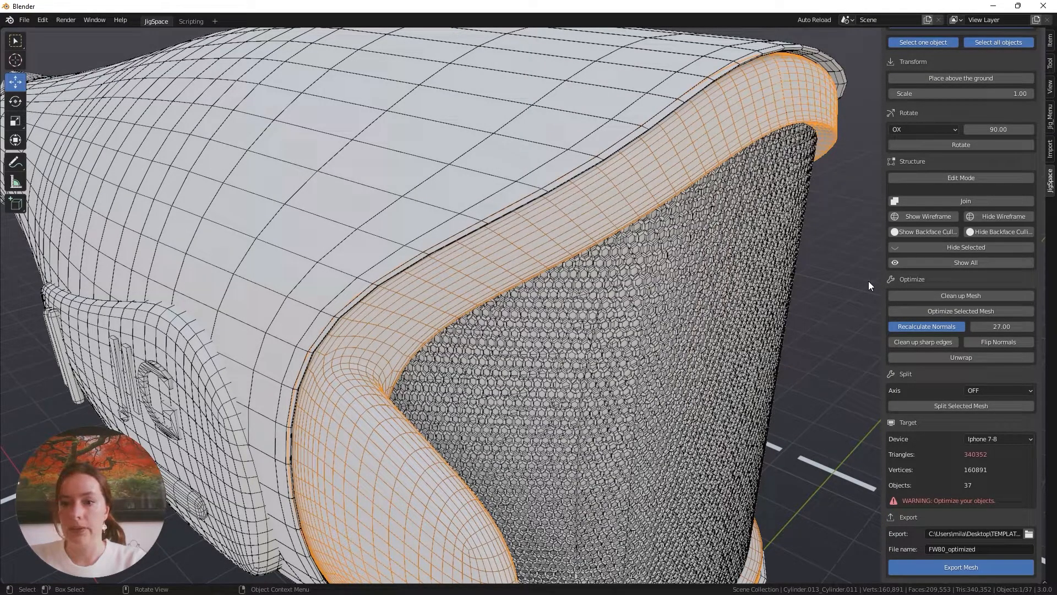
click(914, 311)
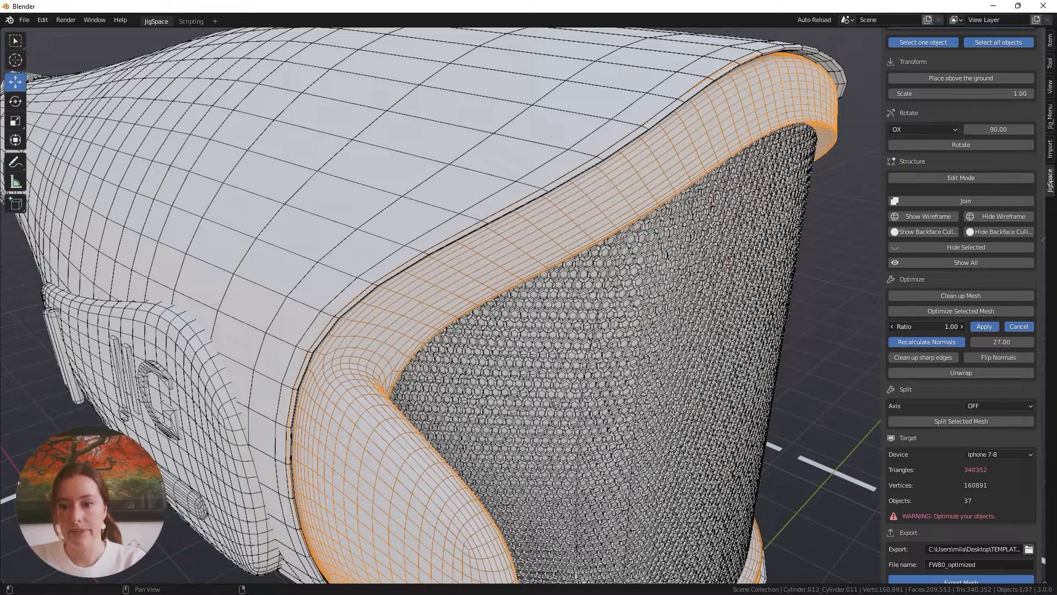
drag(936, 326, 691, 327)
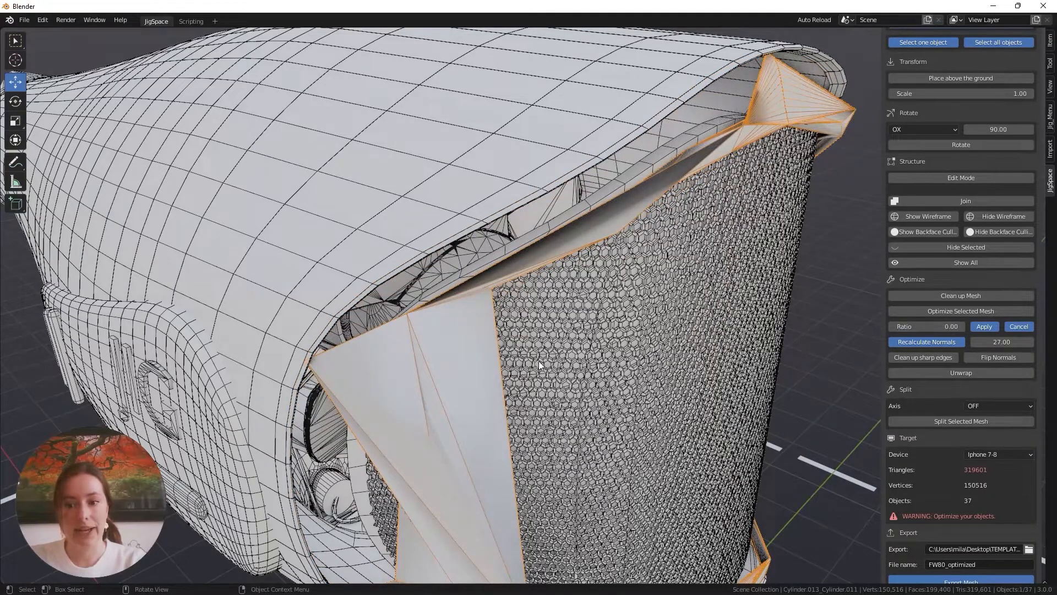
middle_drag(539, 361, 547, 342)
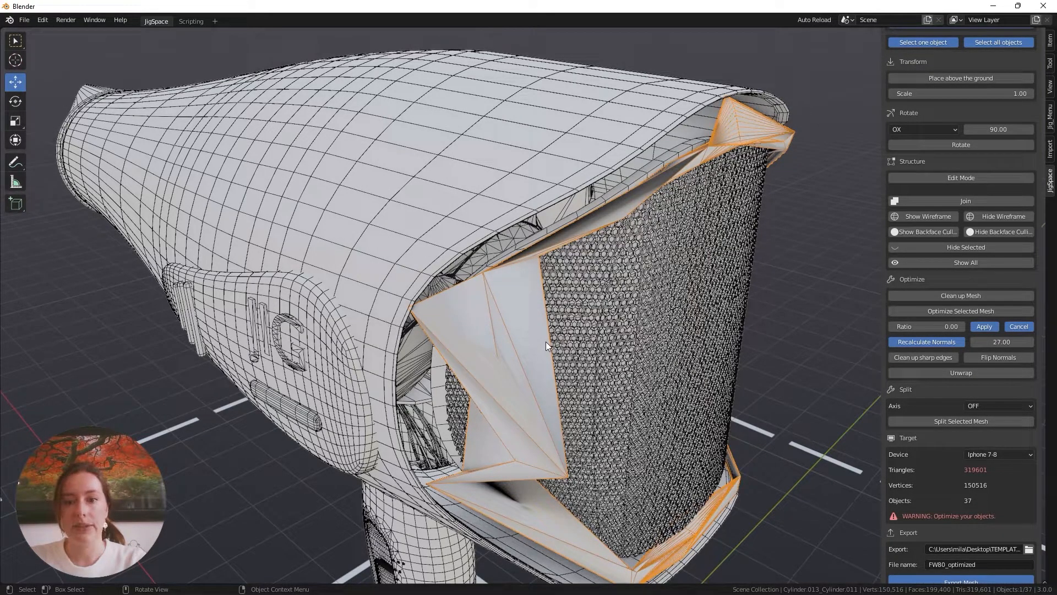
- Set the rear rim's optimization ratio to 0.10 and inspect the reduced mesh from several sides
click(912, 327)
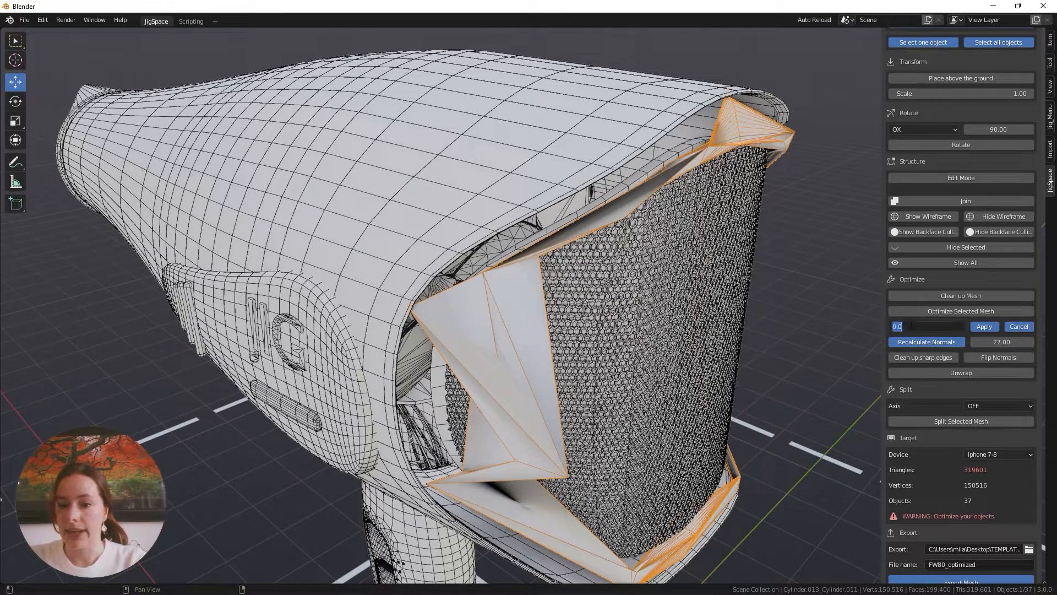
text(.1)
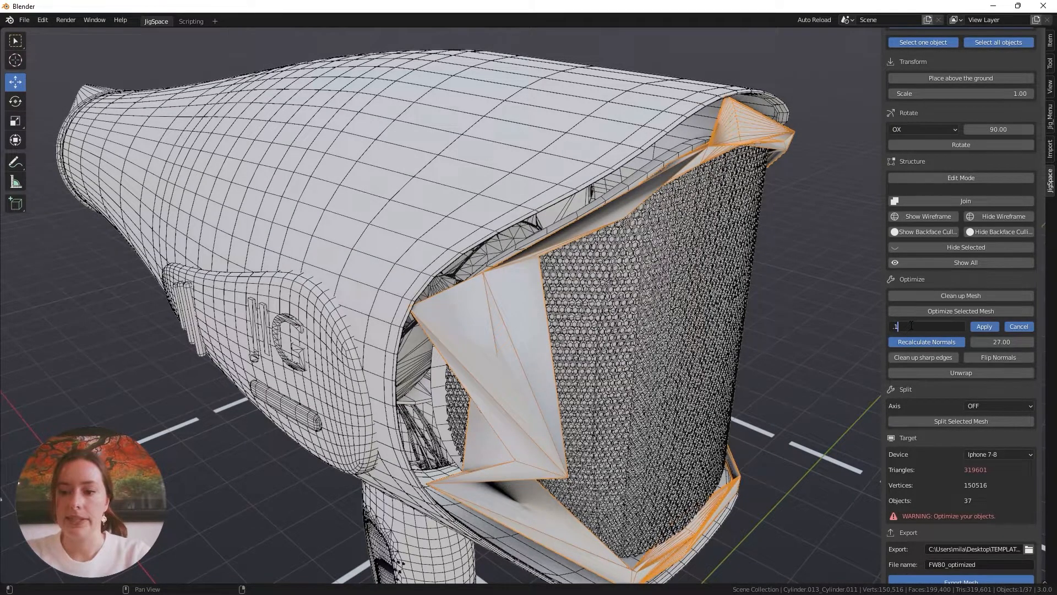
key(Return)
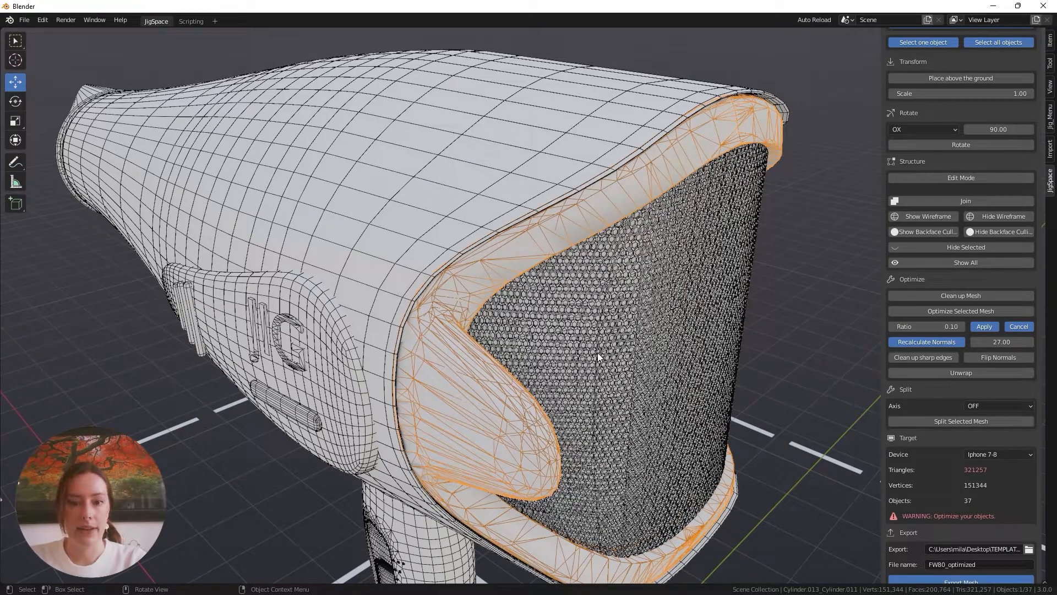
middle_drag(550, 351, 445, 303)
scroll(444, 303, up, 3)
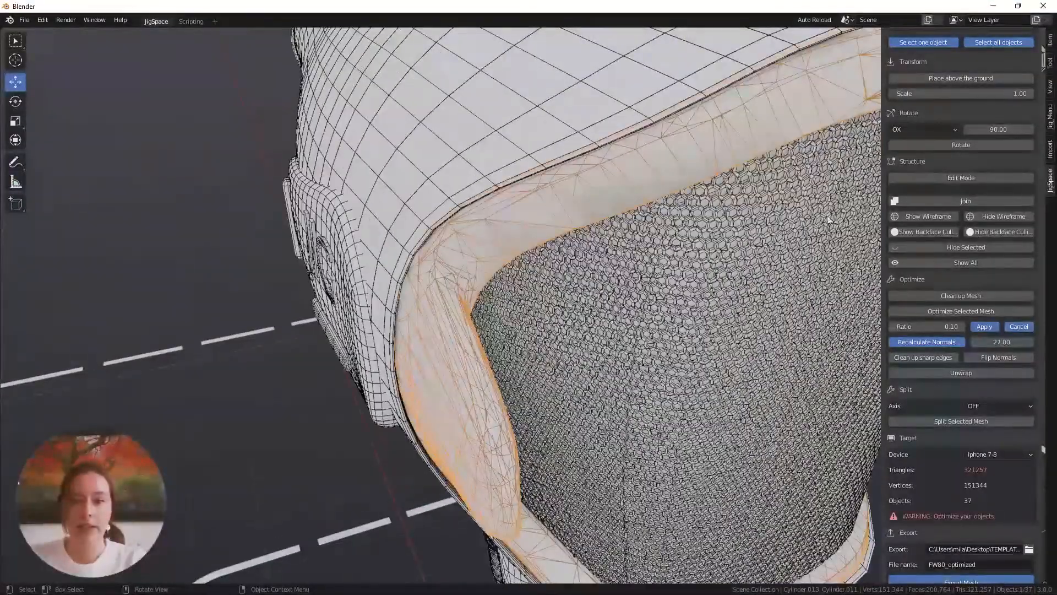
middle_drag(633, 353, 233, 381)
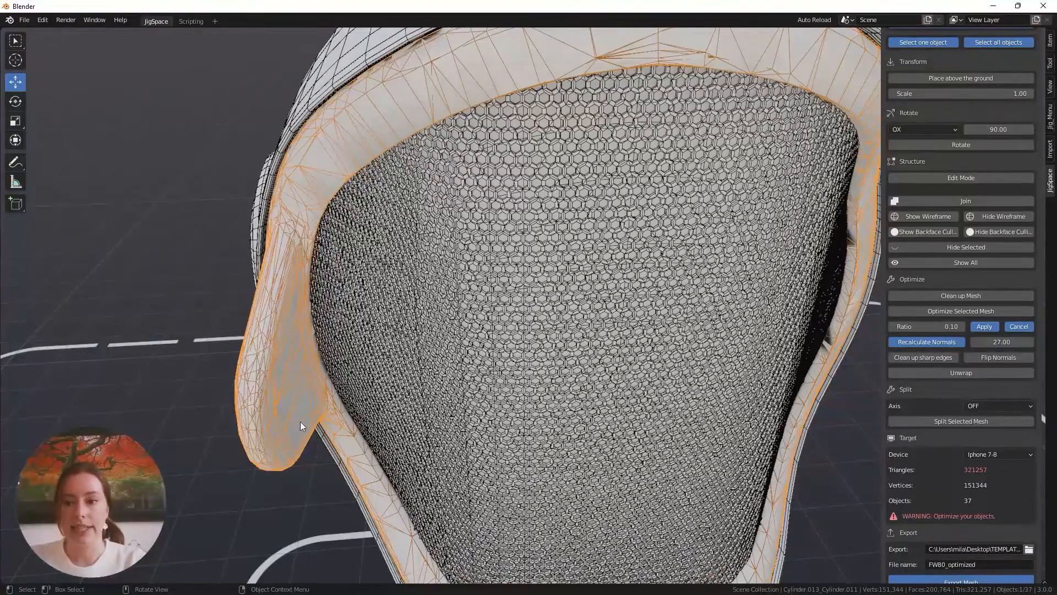
- Hide the rear rim's wireframe, check its shading and recalculate its normals at 27.00
click(982, 217)
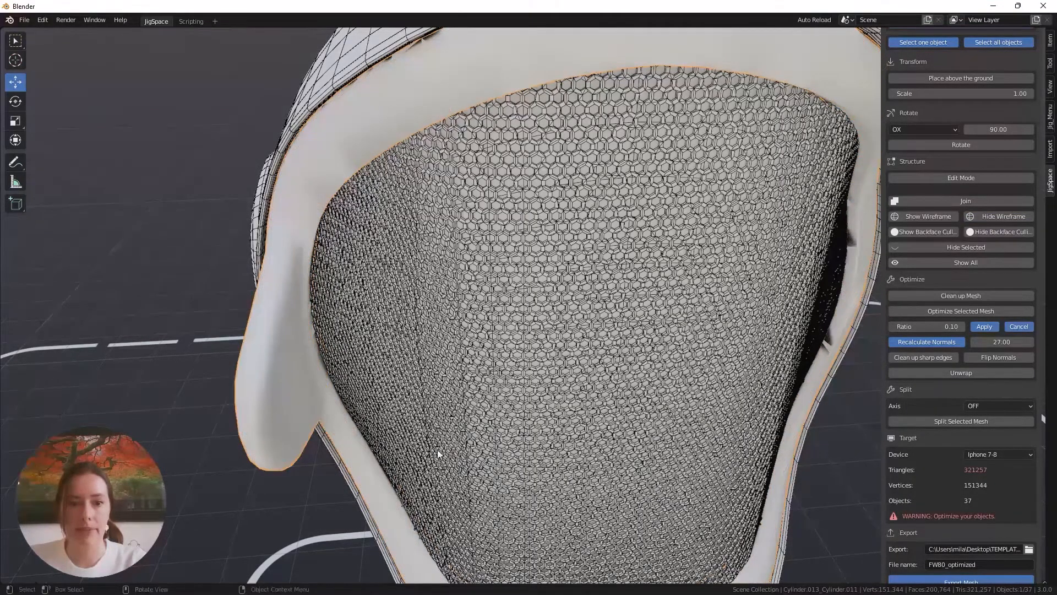
middle_drag(437, 449, 491, 191)
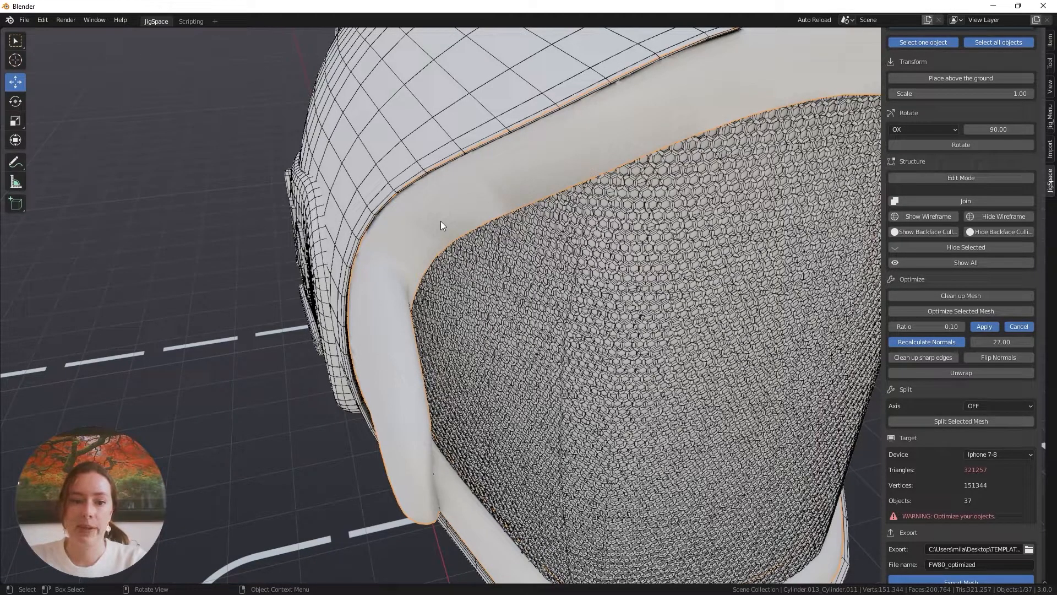
click(955, 341)
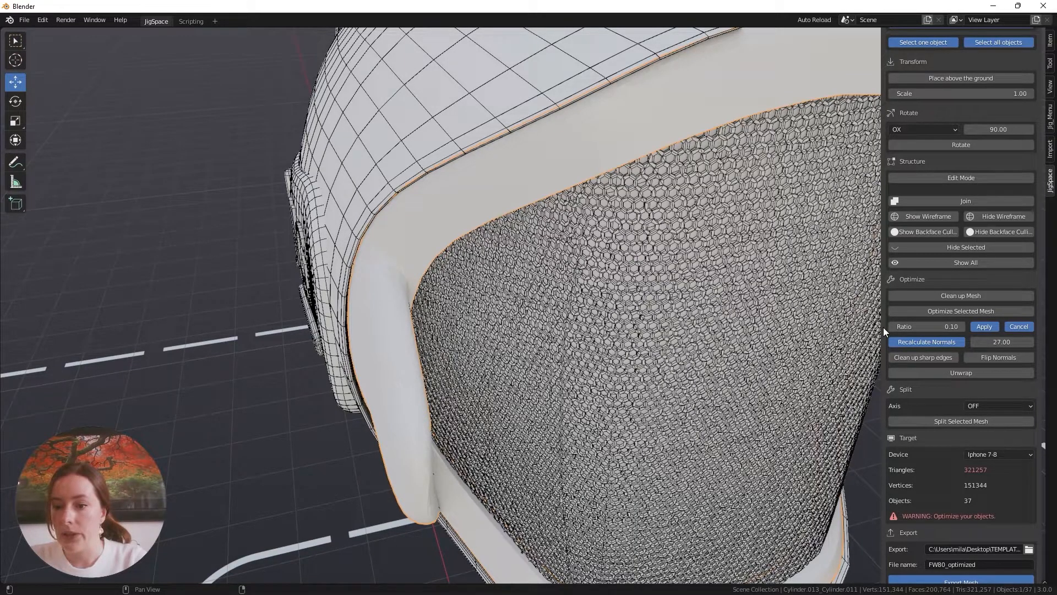
- Inspect the reduced rear rim's shading from several sides, focusing on the protruding side flap beside the grille
middle_drag(859, 331, 482, 313)
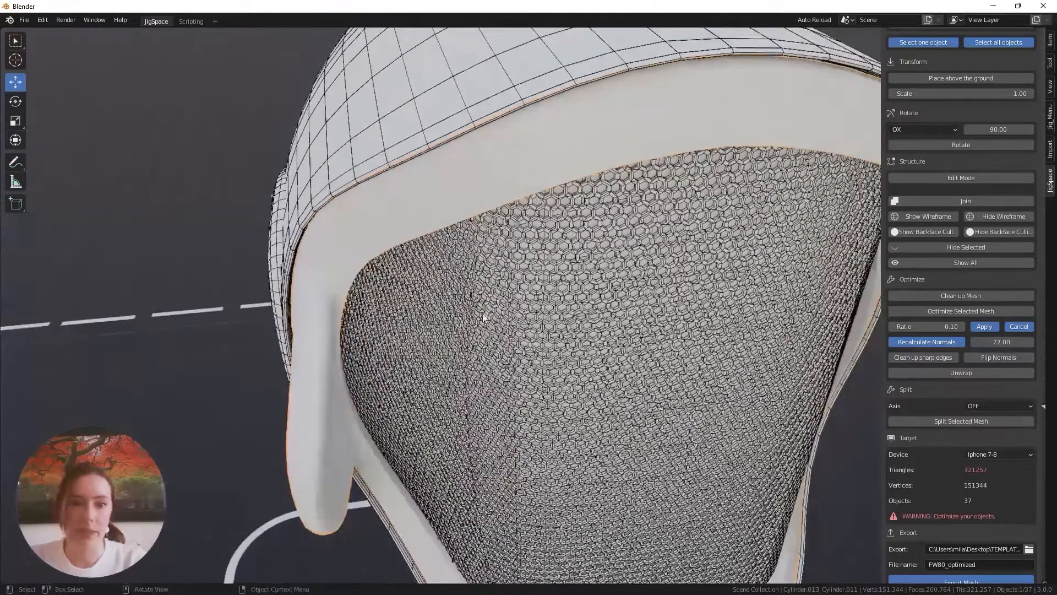
middle_drag(385, 354, 331, 387)
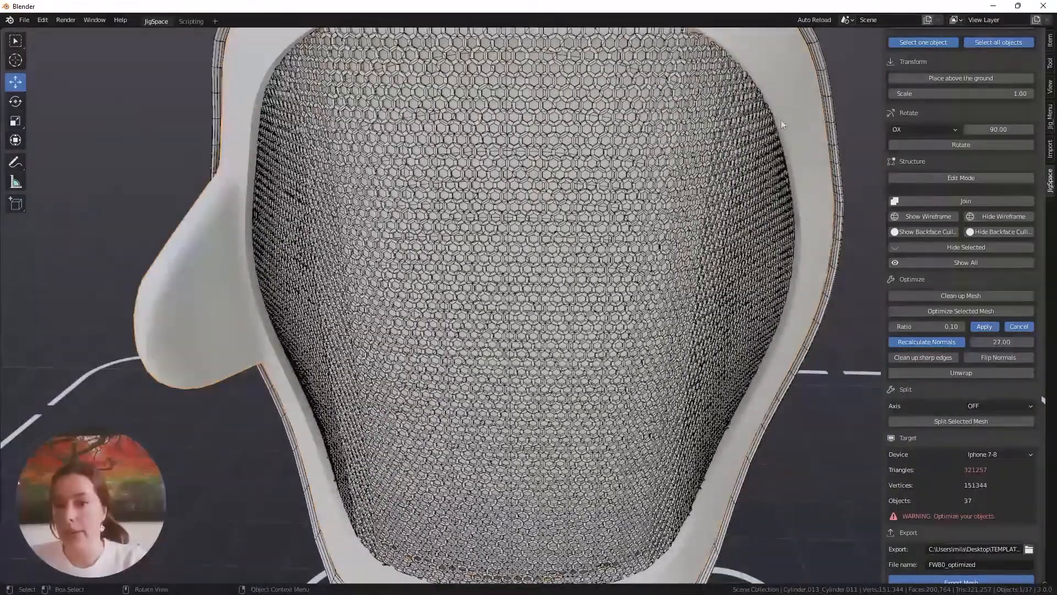
middle_drag(685, 394, 480, 392)
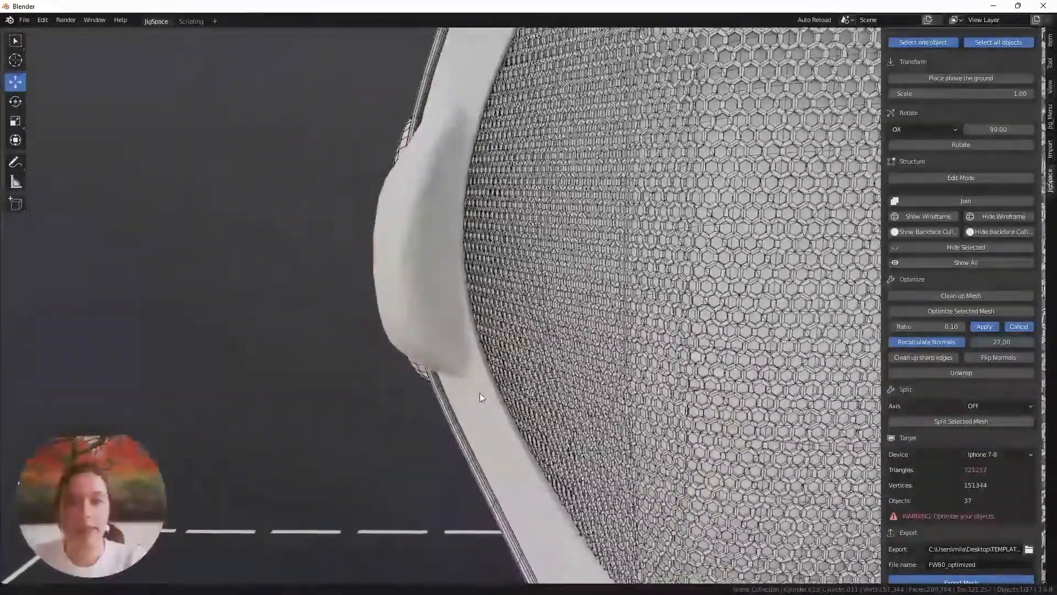
scroll(412, 261, up, 3)
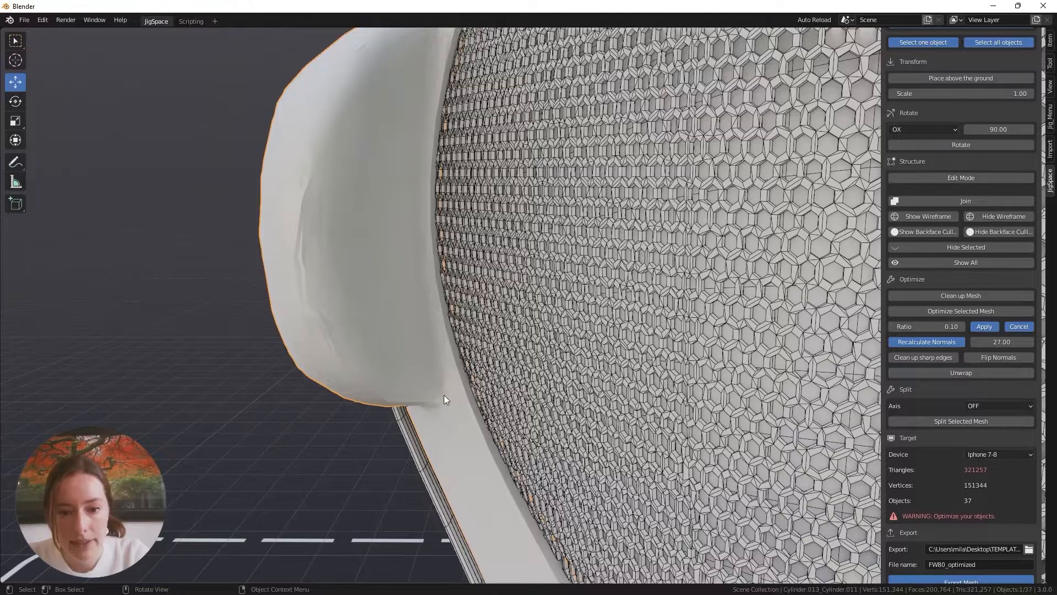
middle_drag(444, 394, 441, 368)
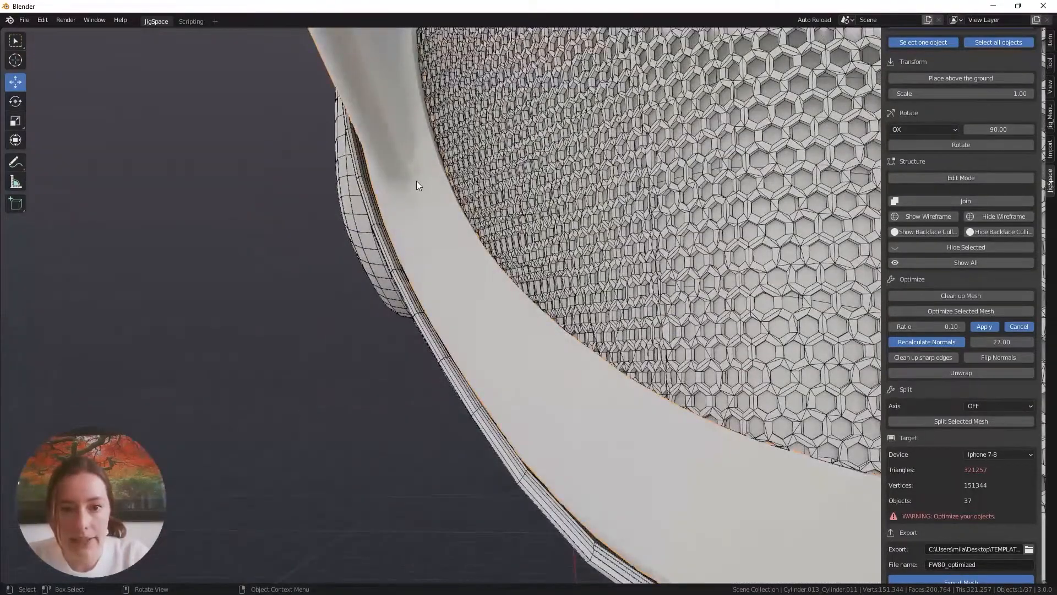
middle_drag(417, 183, 411, 213)
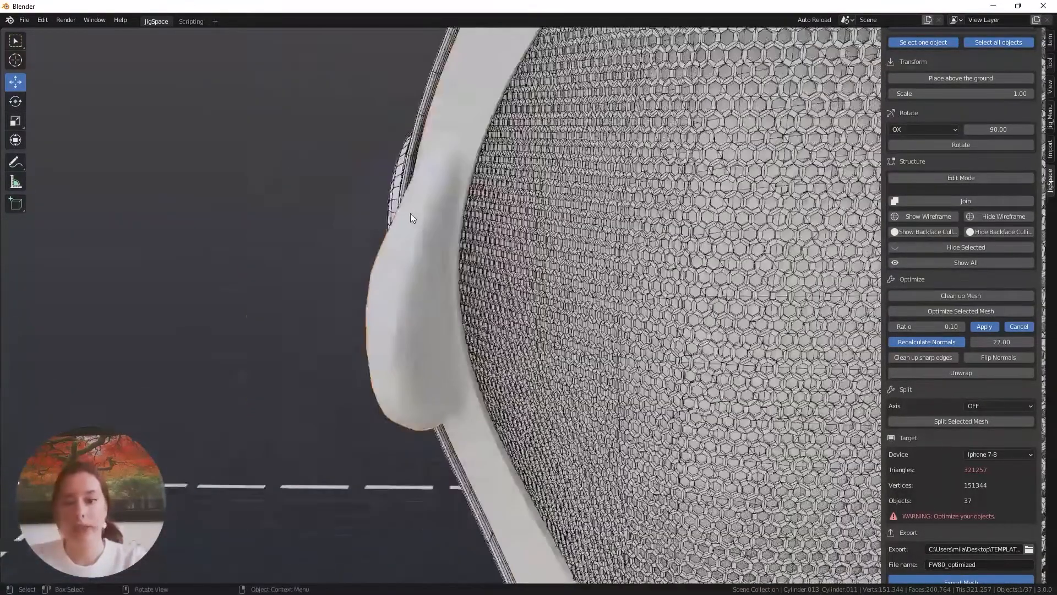
- Try an optimization ratio of 0.20 on the rear rim and check the side flap's shading up close
click(925, 326)
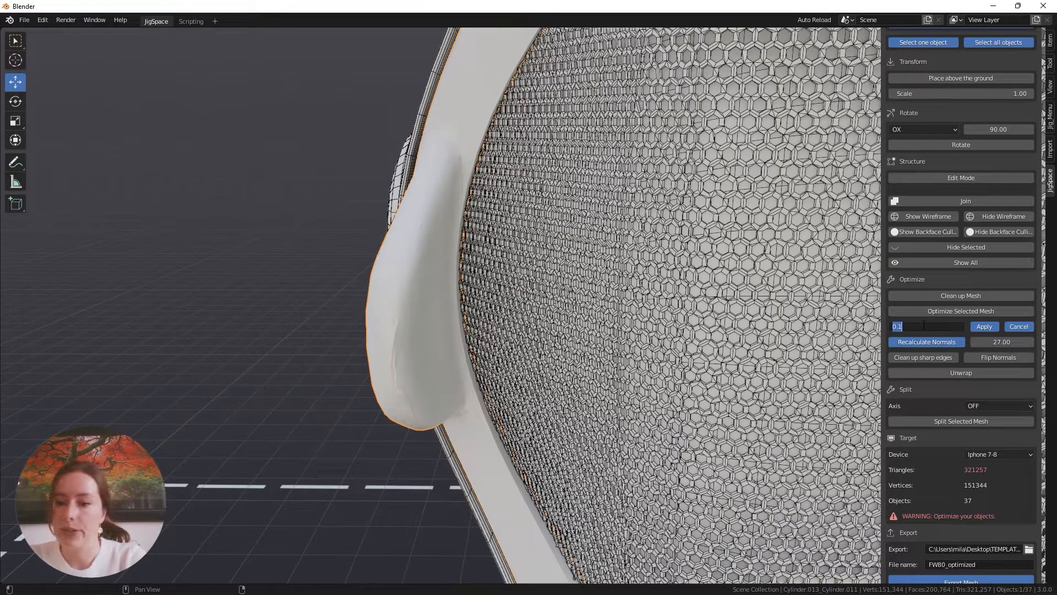
text(0.2)
key(Return)
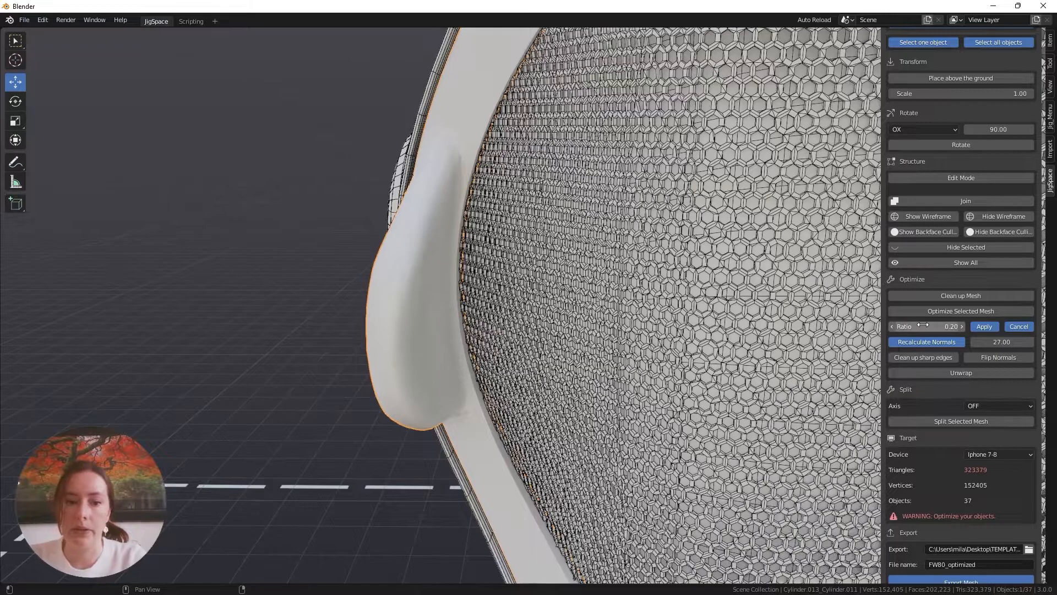
middle_drag(350, 400, 368, 322)
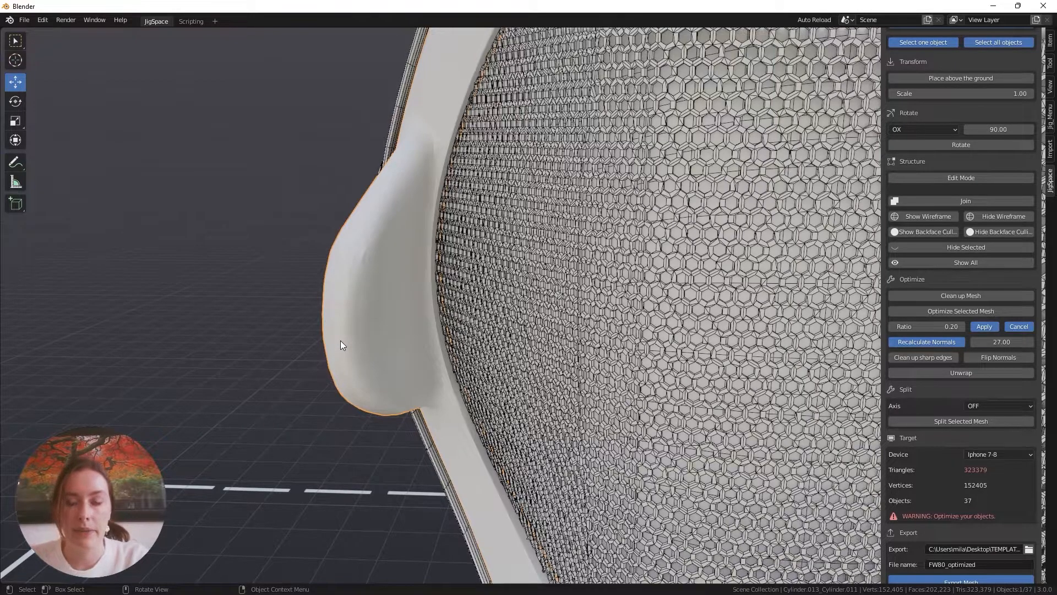
scroll(341, 339, up, 2)
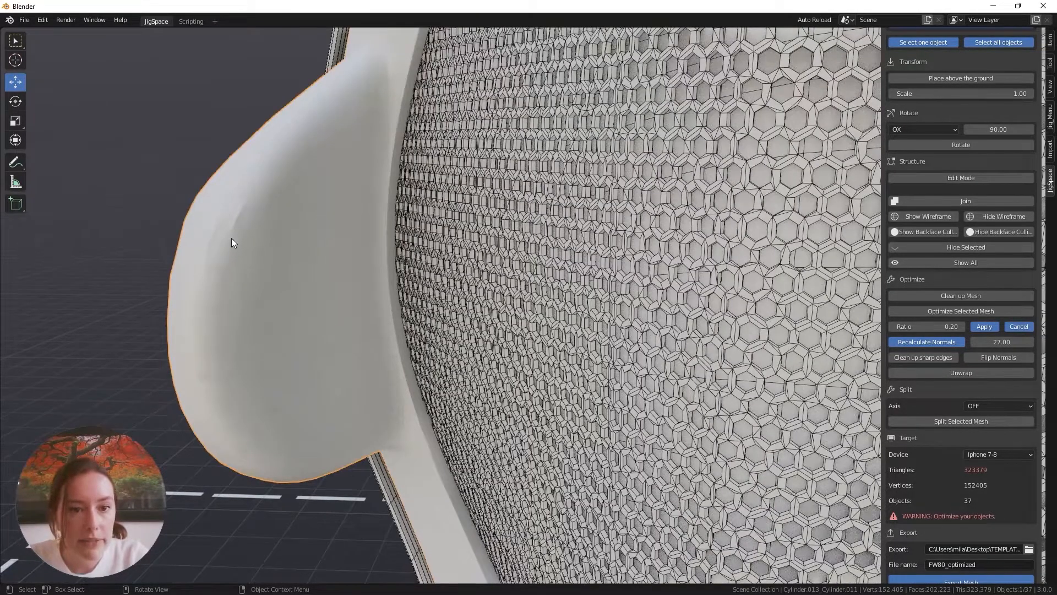
- Try an optimization ratio of 0.30 on the rear rim and check where the flap meets the upper rim
click(943, 326)
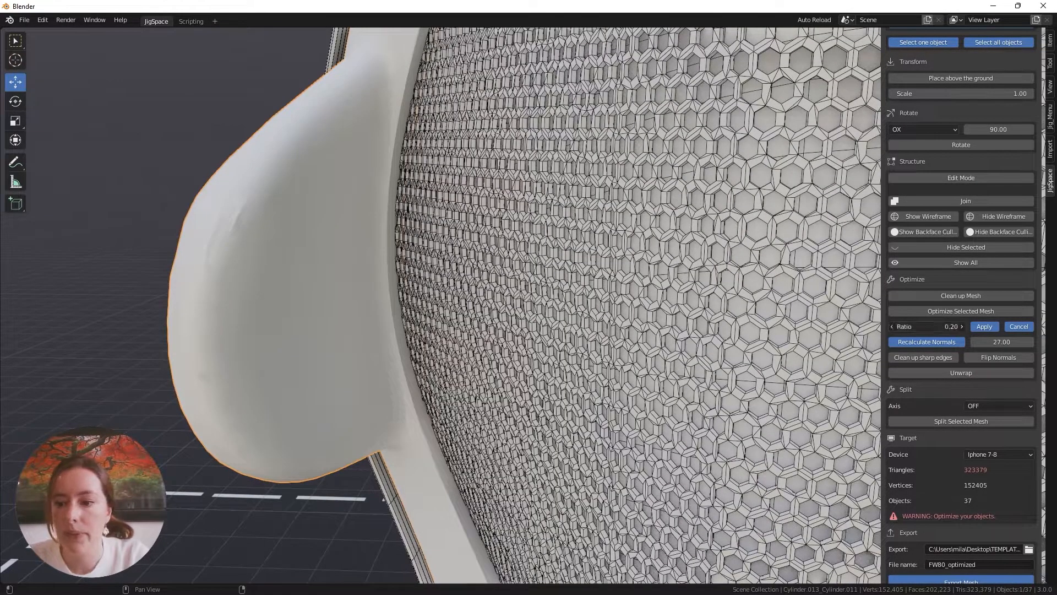
key(BackSpace)
text(0.3)
key(Return)
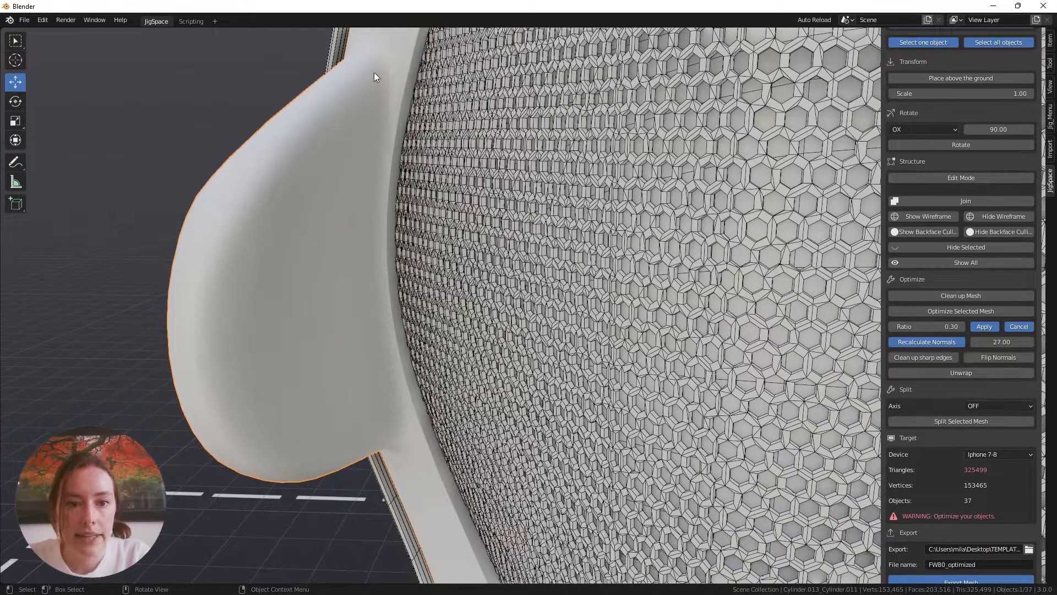
middle_drag(382, 54, 359, 159)
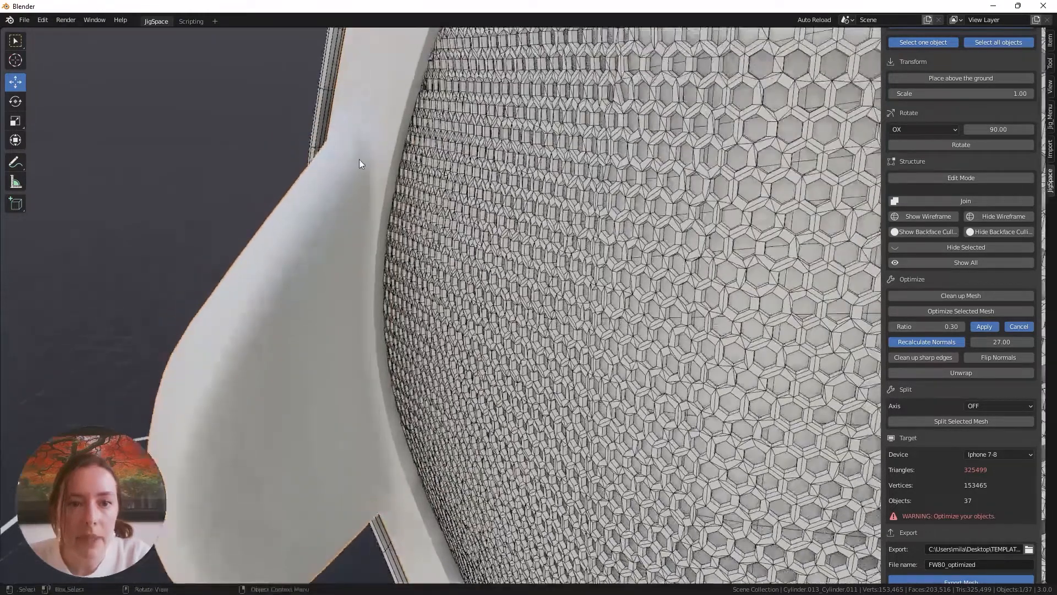
- Raise the rear rim's optimization ratio to 0.40 and check the shading of the whole rim
click(916, 327)
text(0.4)
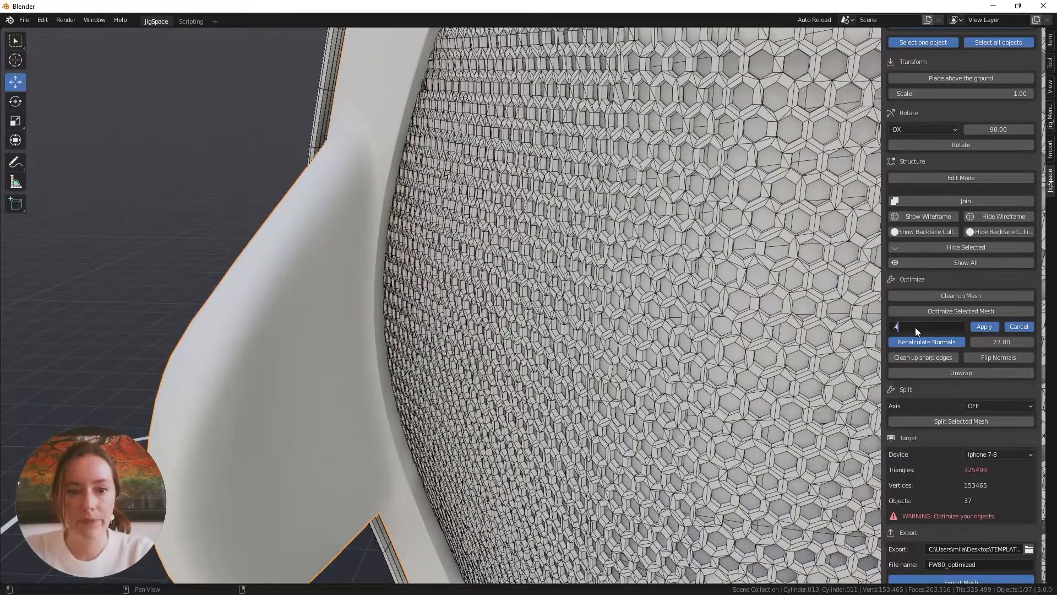
key(Return)
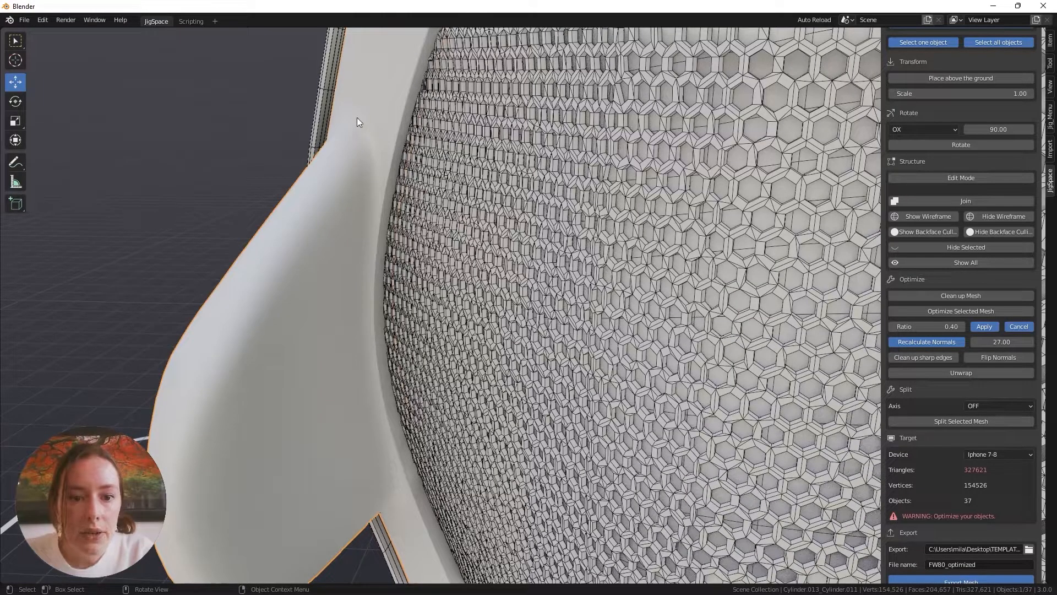
middle_drag(366, 294, 634, 162)
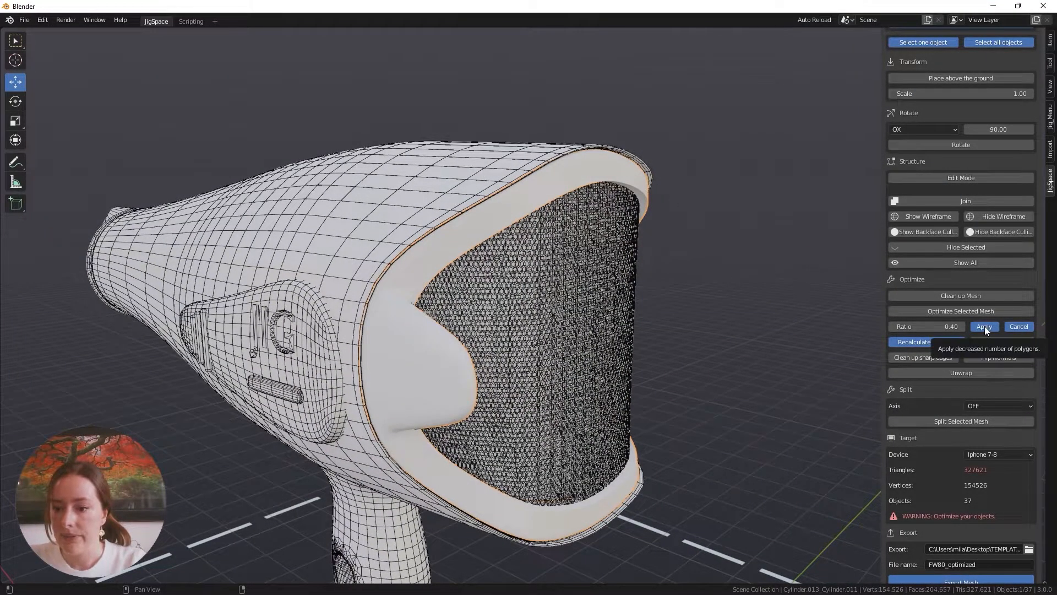
- Set the rear rim's optimization ratio to 1.00 to compare the model's triangle count without reduction
click(947, 326)
text(1)
key(Return)
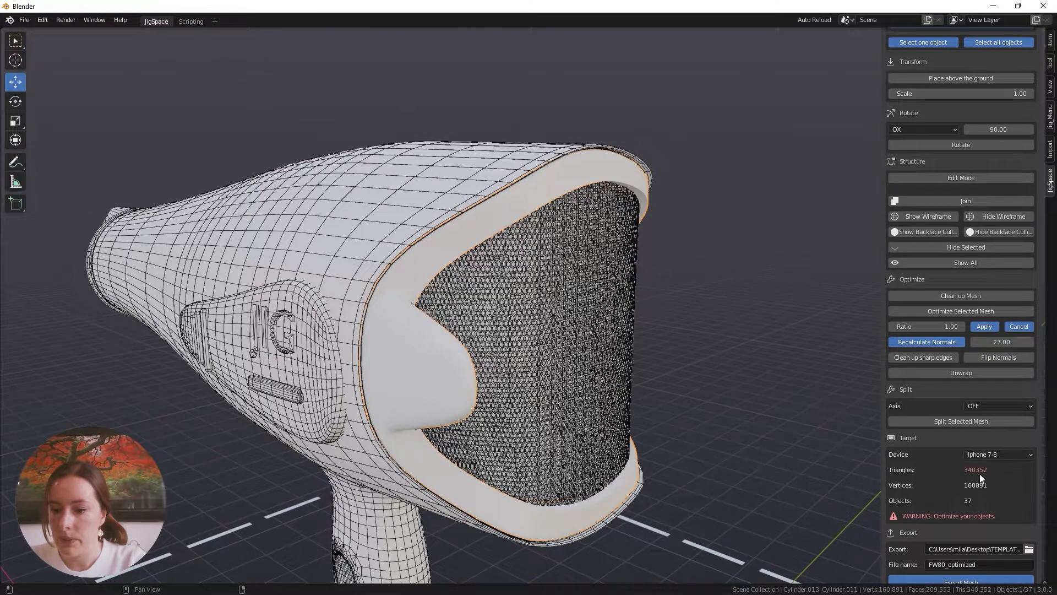
- Set the rear rim's optimization ratio back to 0.40 and apply the reduction
click(941, 327)
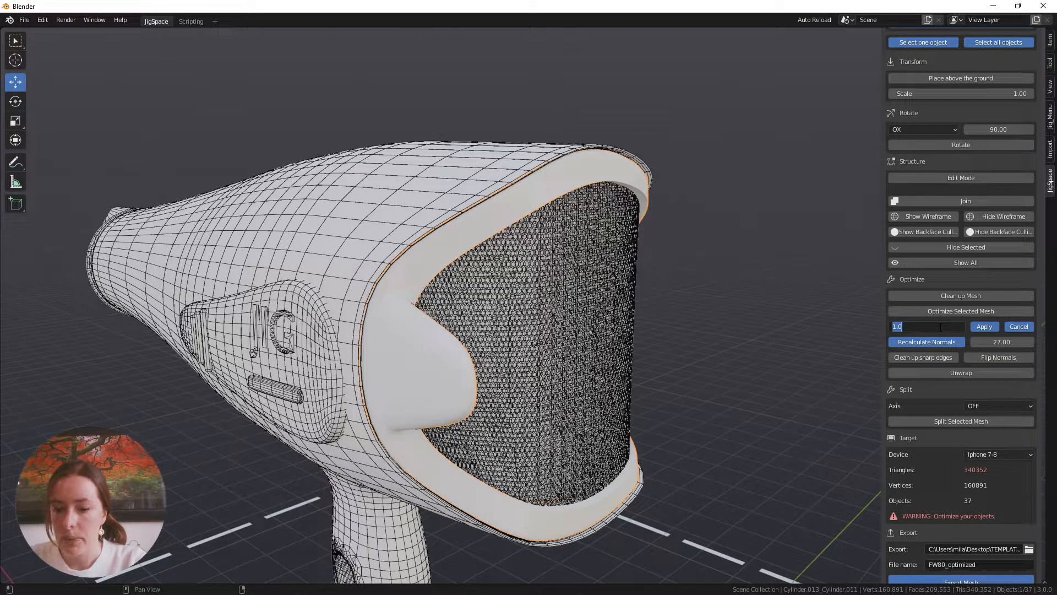
text(.4)
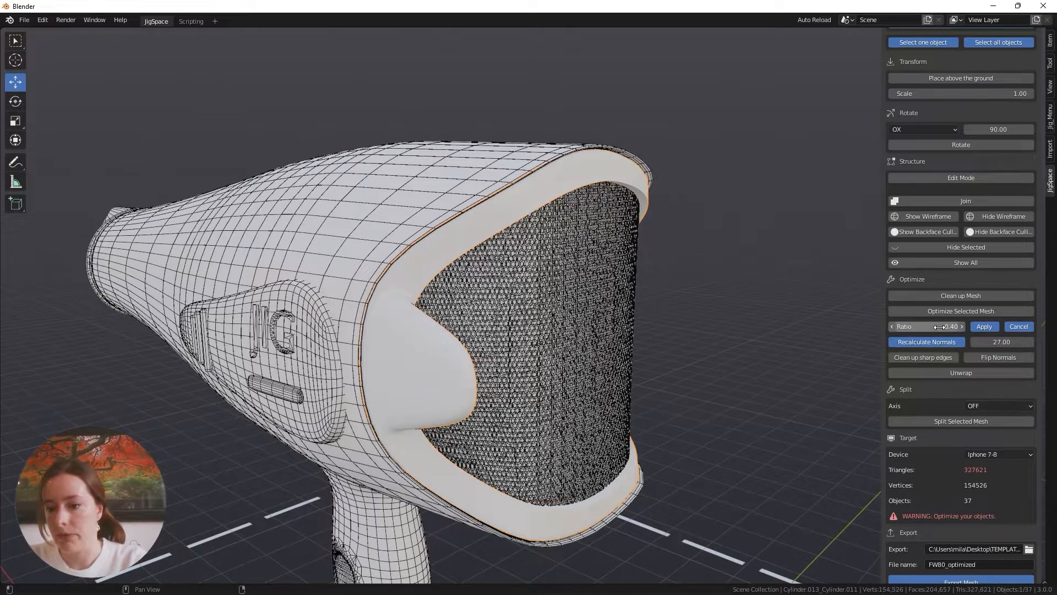
key(Return)
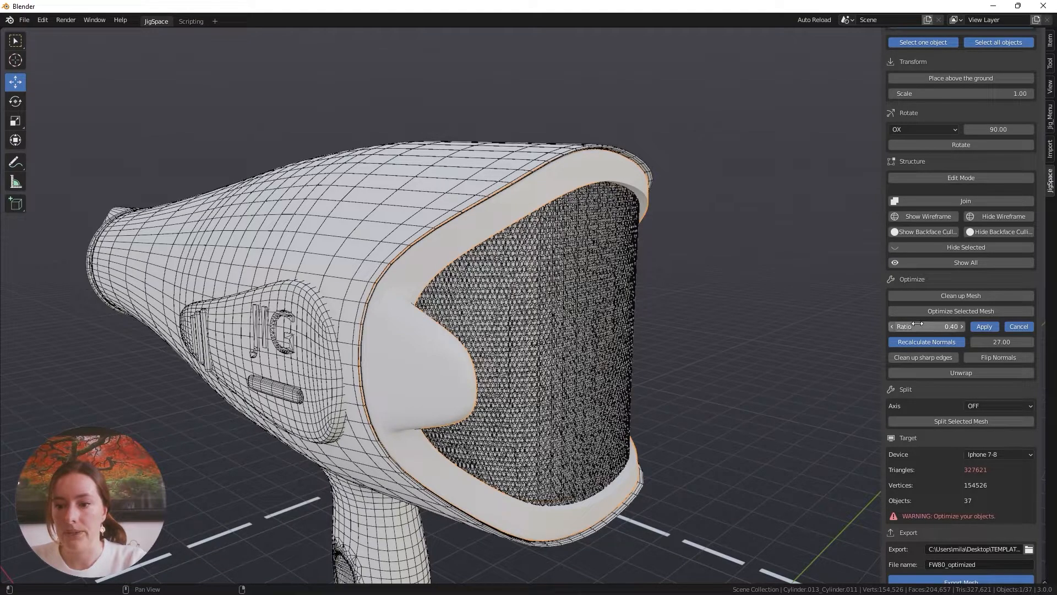
click(983, 326)
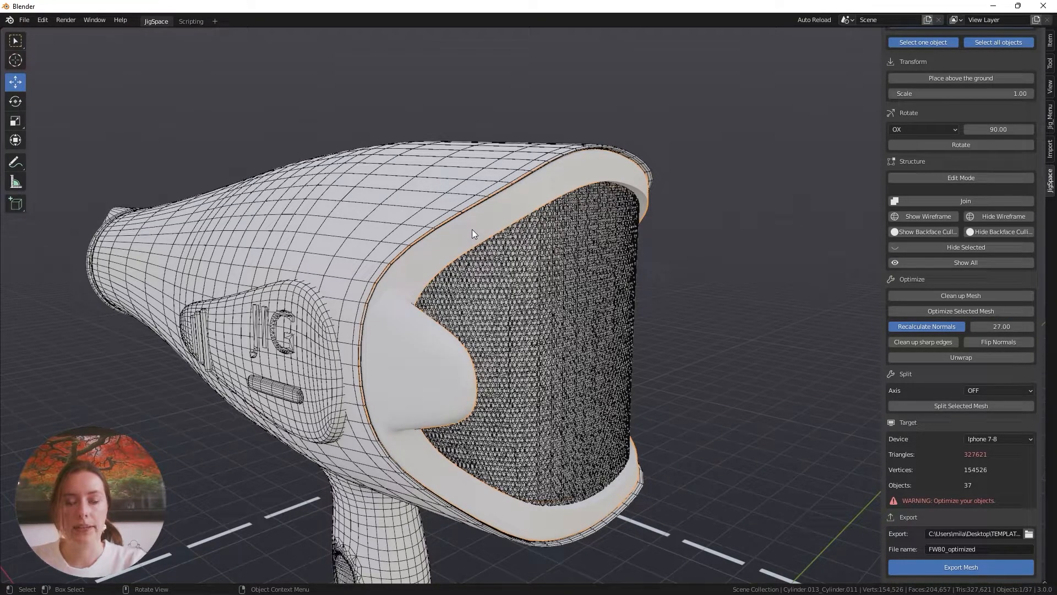
- Examine the optimized rear rim's topology in Edit Mode with nothing selected, then return to Object Mode and deselect the rim
middle_drag(472, 229, 410, 378)
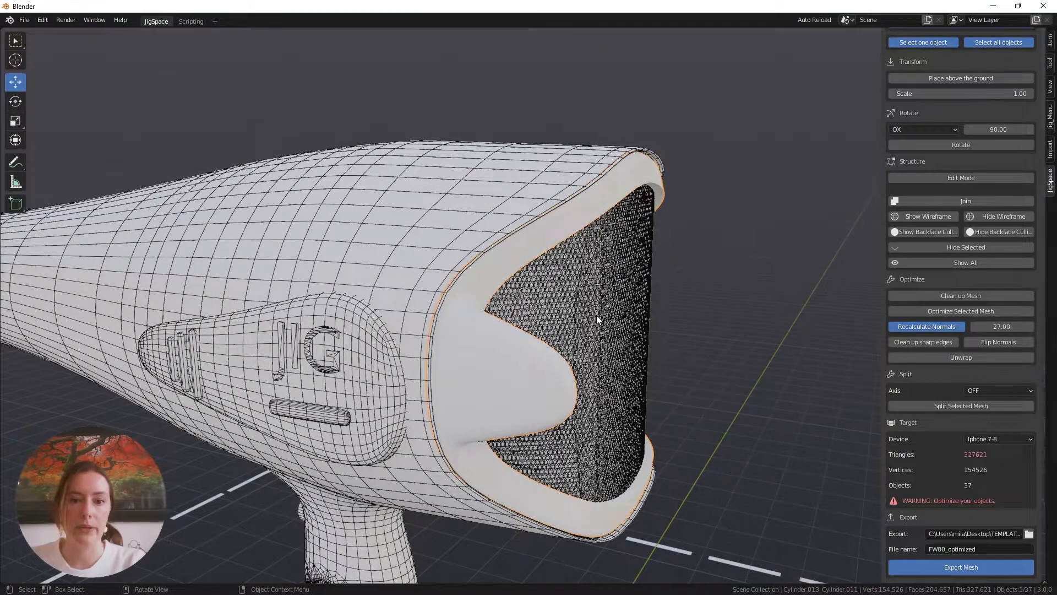
key(Tab)
key(Tab)
key(Tab)
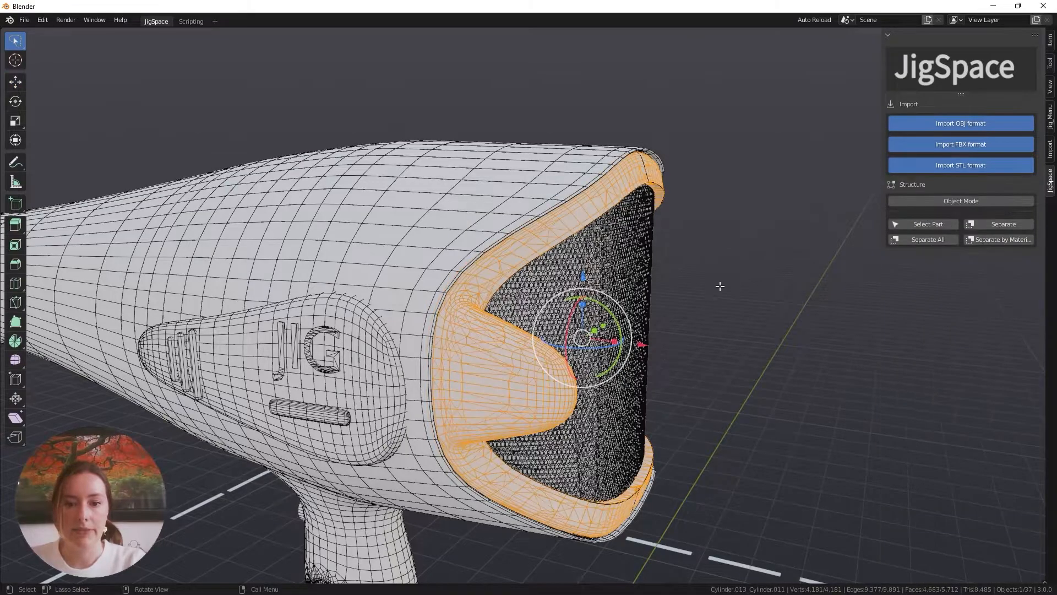
scroll(633, 309, up, 3)
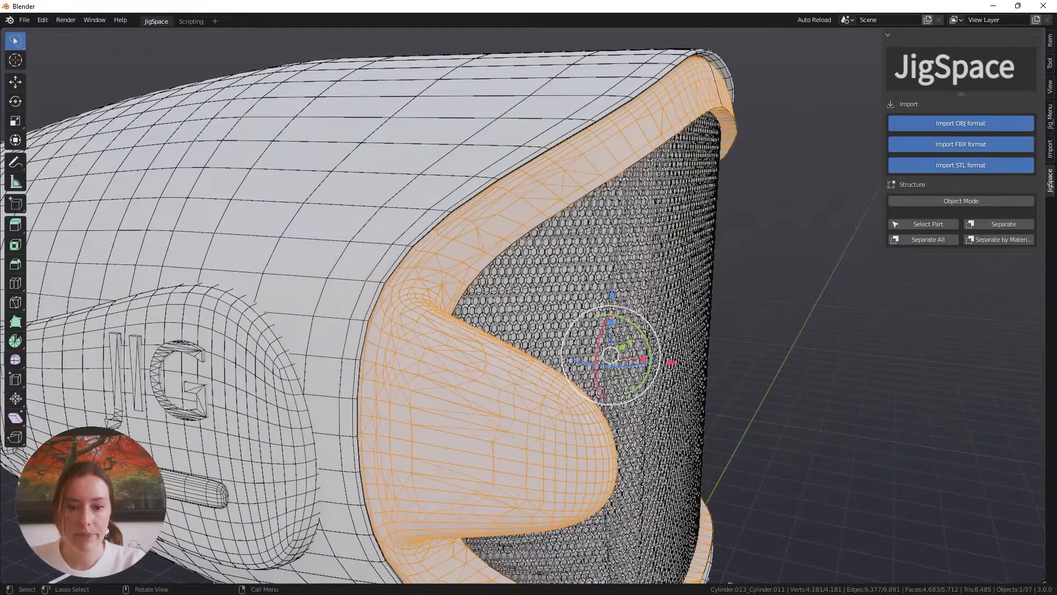
key(alt+a)
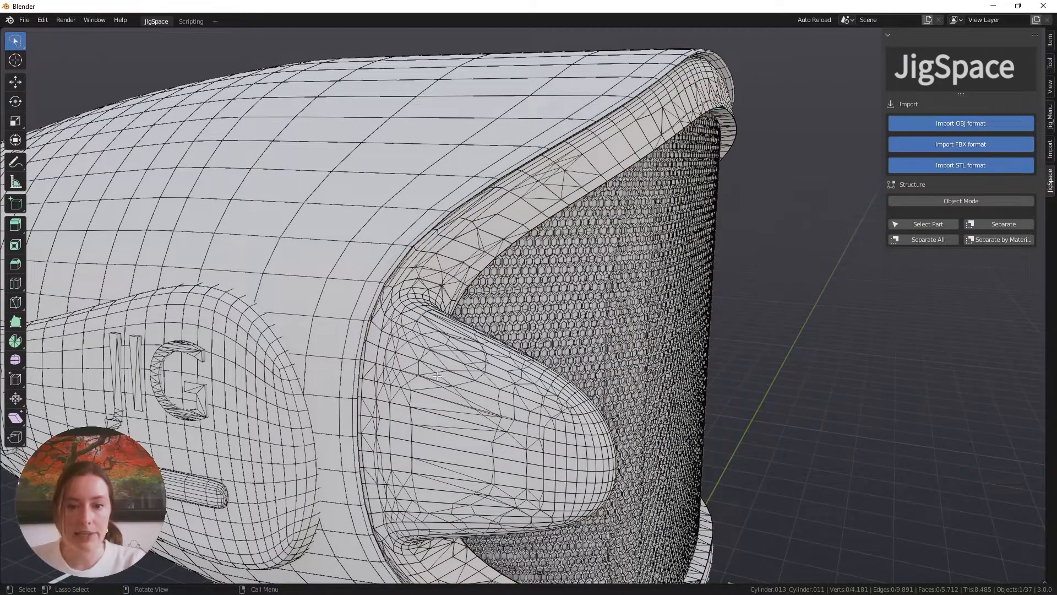
middle_drag(608, 276, 487, 363)
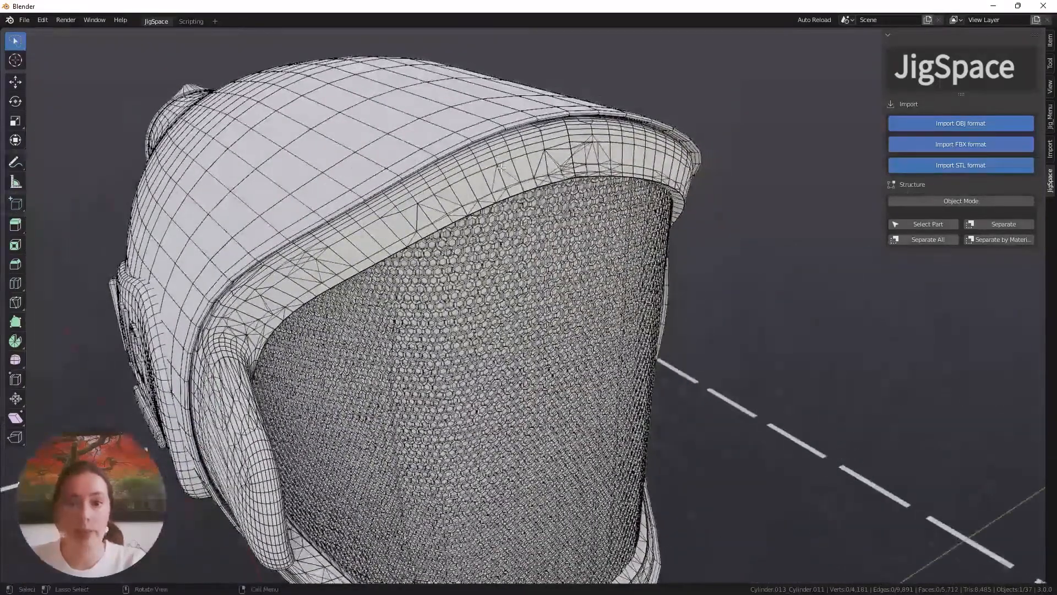
key(Tab)
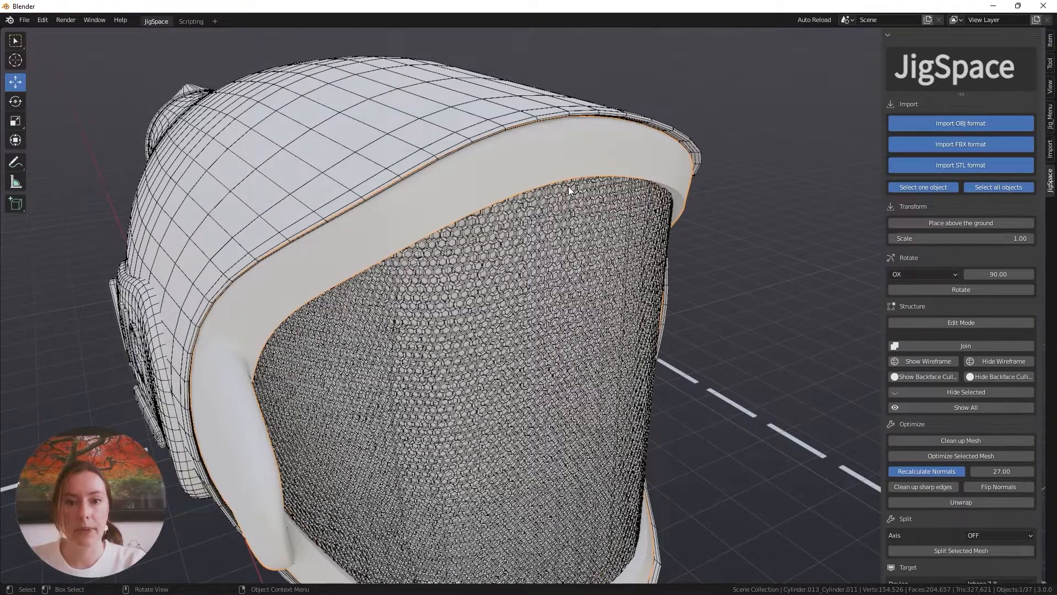
click(766, 238)
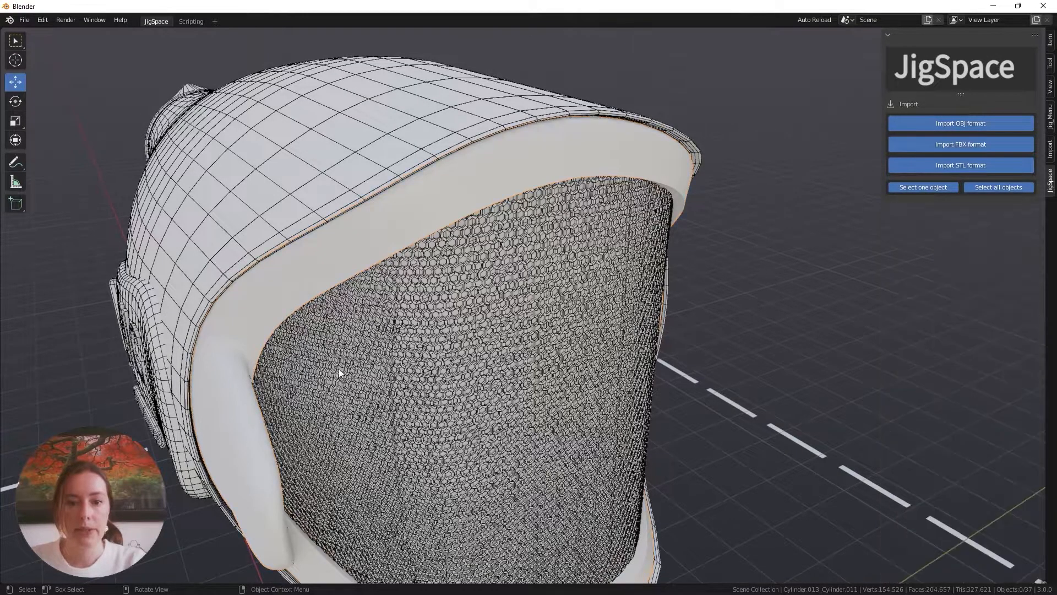
- Select the sliding switch on the front of the handle and hide its wireframe
middle_drag(342, 371, 444, 391)
shift+middle_drag(439, 432, 593, 96)
middle_drag(503, 357, 556, 325)
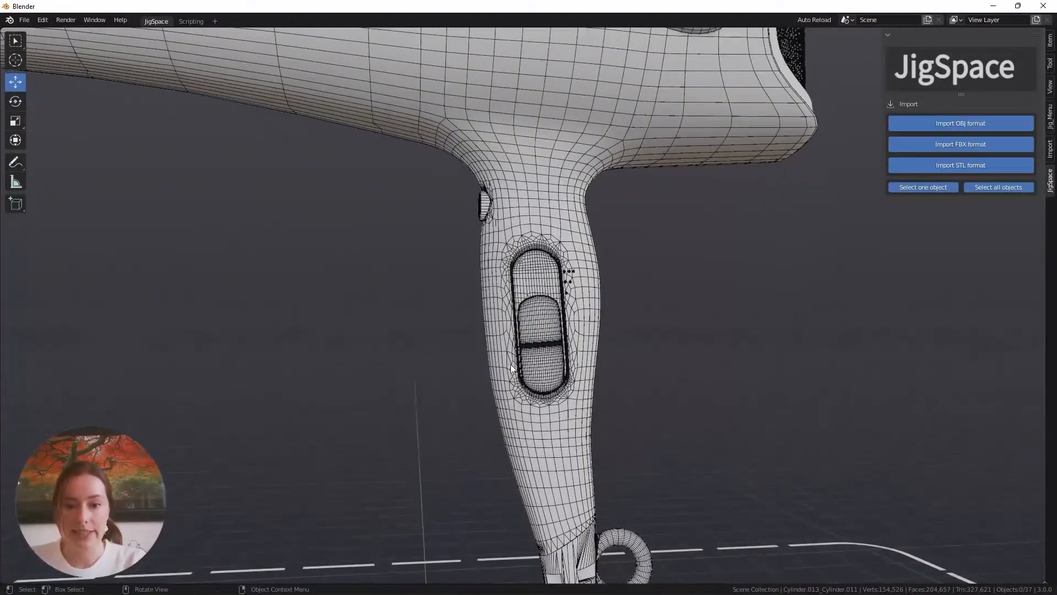
scroll(543, 374, up, 7)
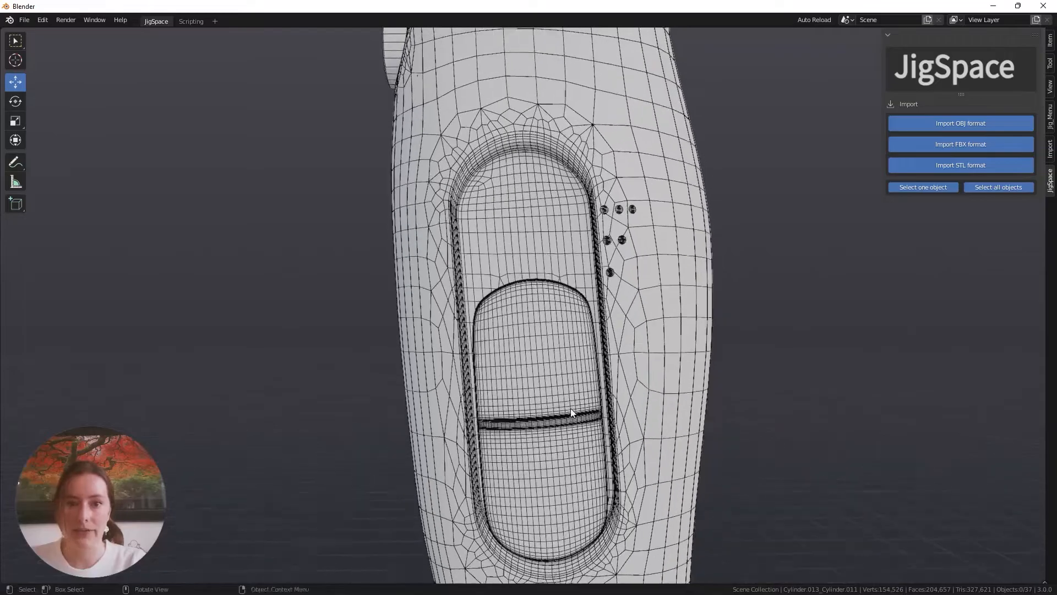
scroll(537, 322, up, 4)
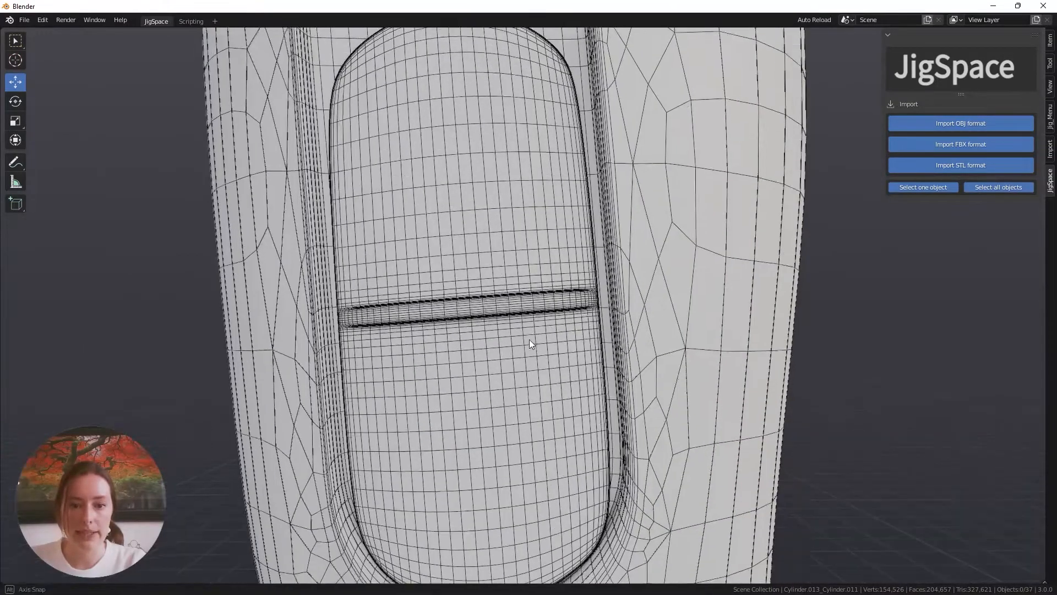
middle_drag(530, 340, 537, 318)
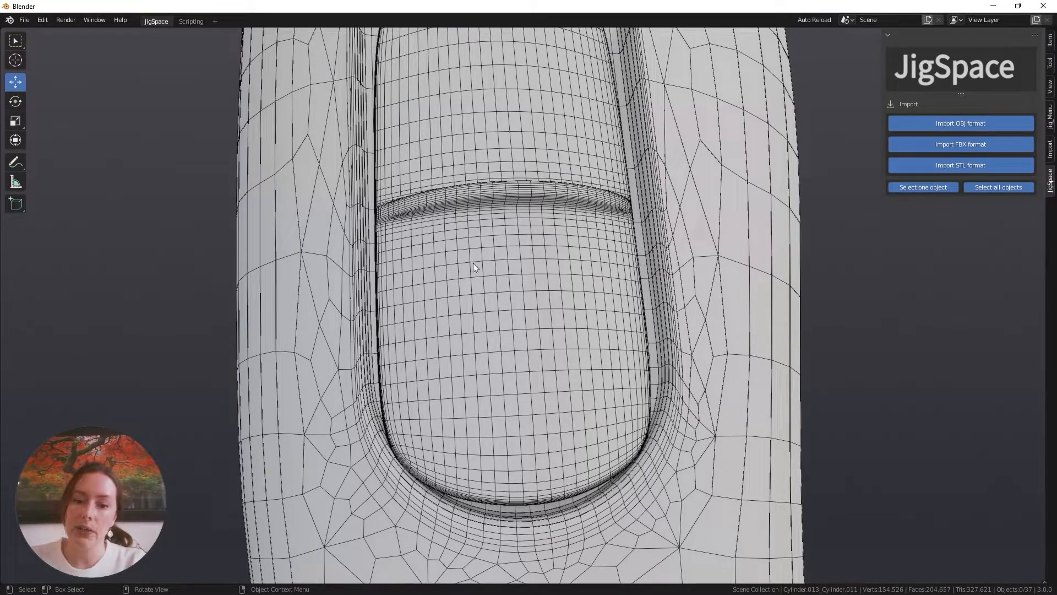
click(549, 315)
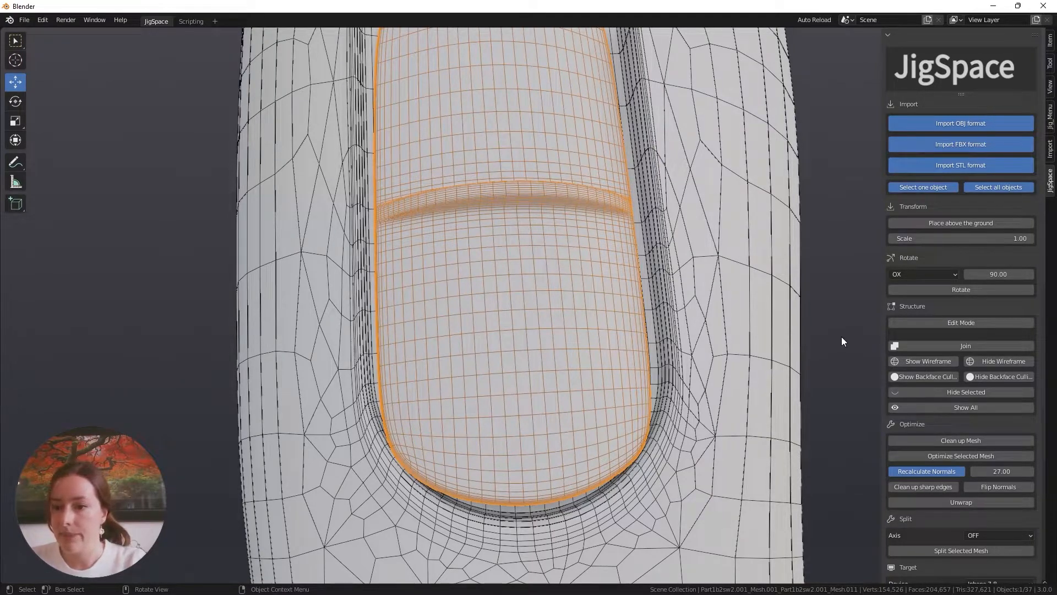
click(1009, 363)
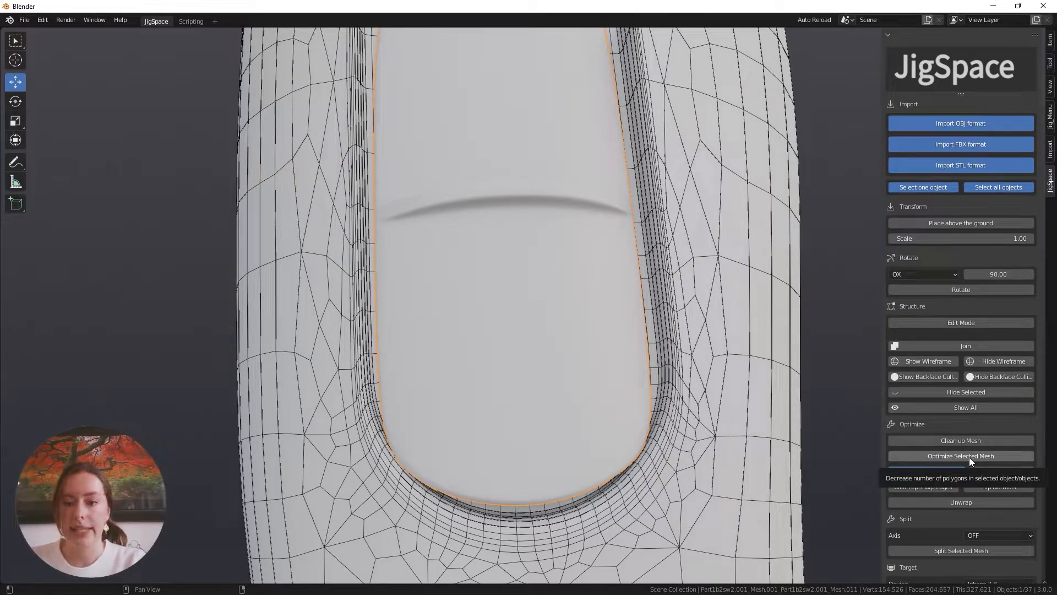
- Start optimizing the handle switch's mesh with a ratio of 0.10 and check its shading
click(952, 453)
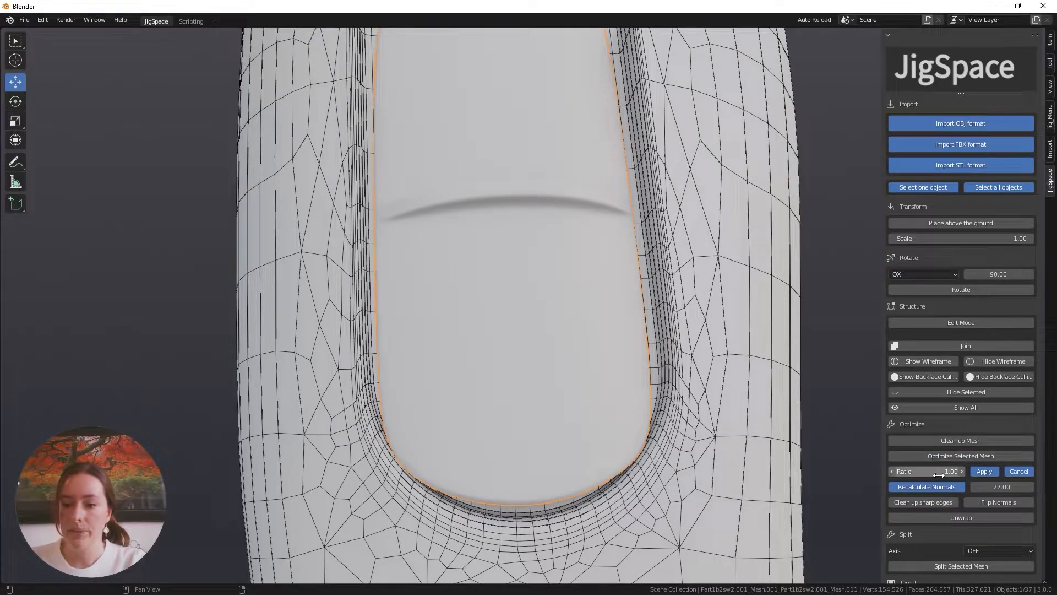
click(938, 475)
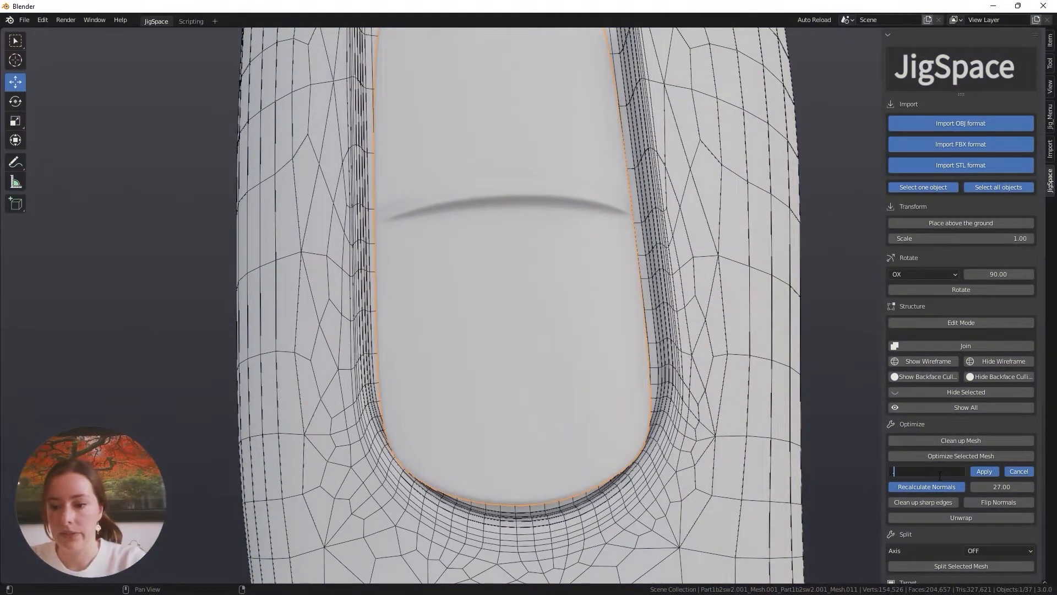
text(0.1)
key(Return)
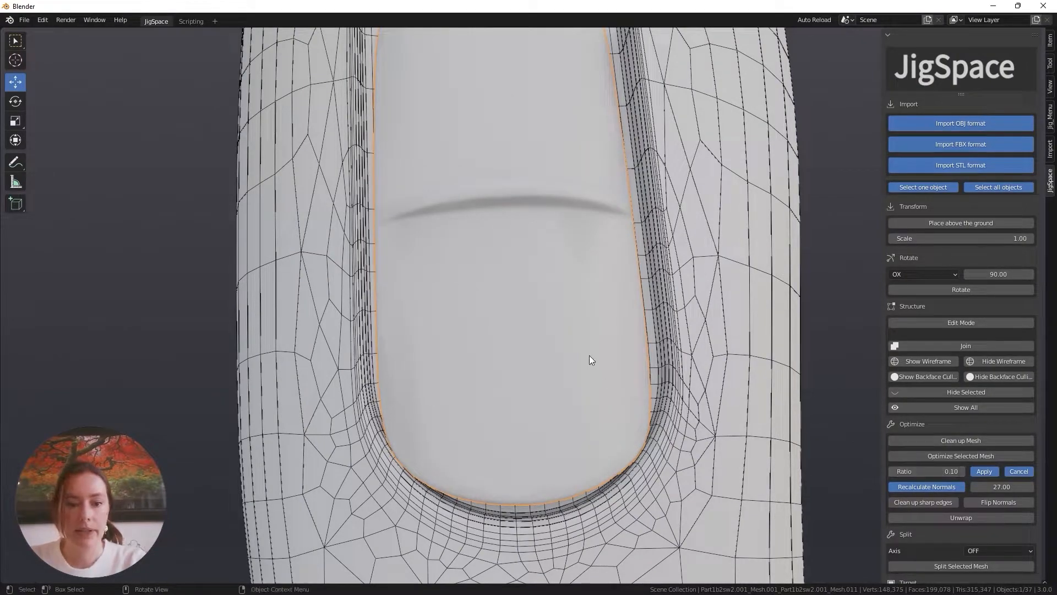
middle_drag(589, 355, 601, 351)
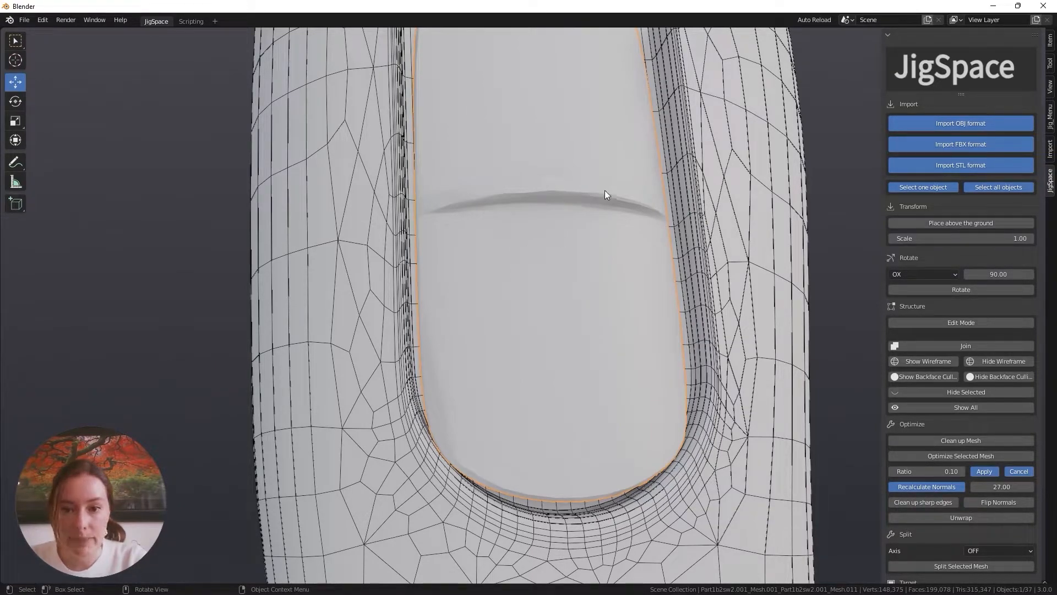
- Raise the handle switch's optimization ratio to 0.20
click(907, 471)
key(BackSpace)
text(.2)
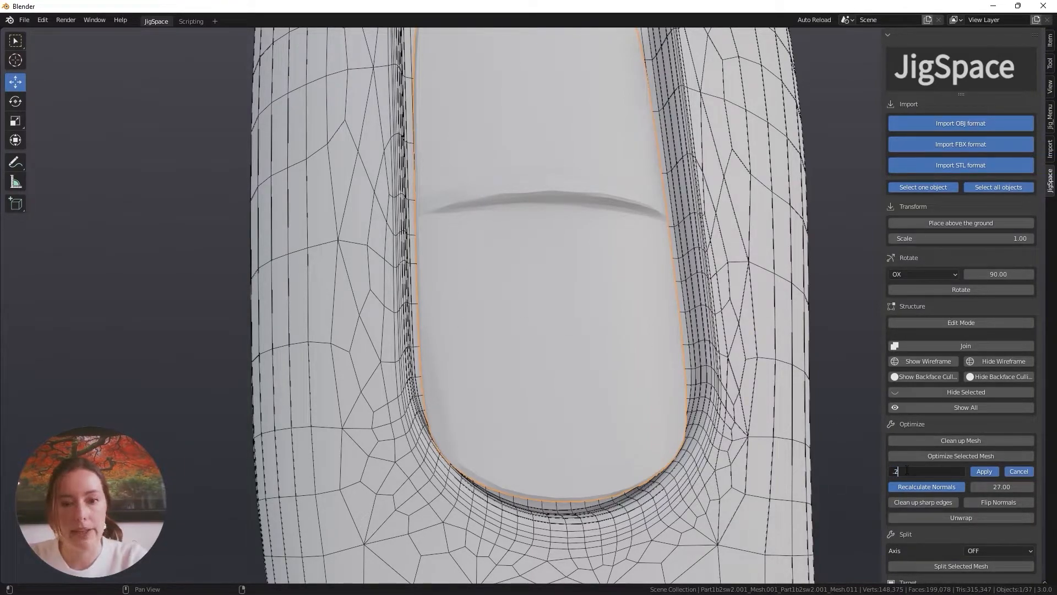
key(Return)
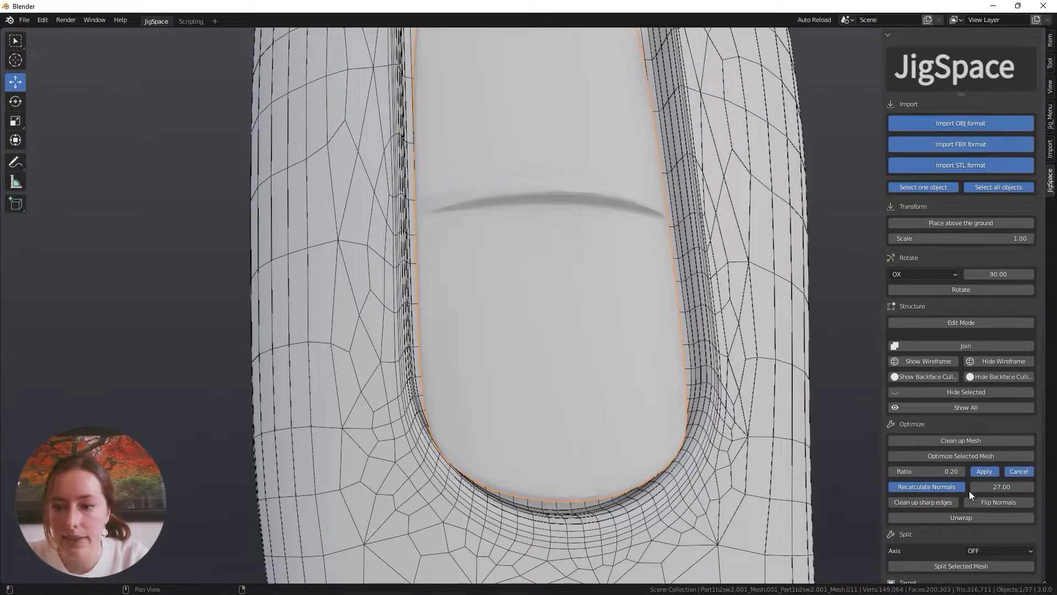
- Raise the handle switch's optimization ratio to 0.30 and check the shading around its curved ridge
click(928, 472)
text(0.3)
key(Return)
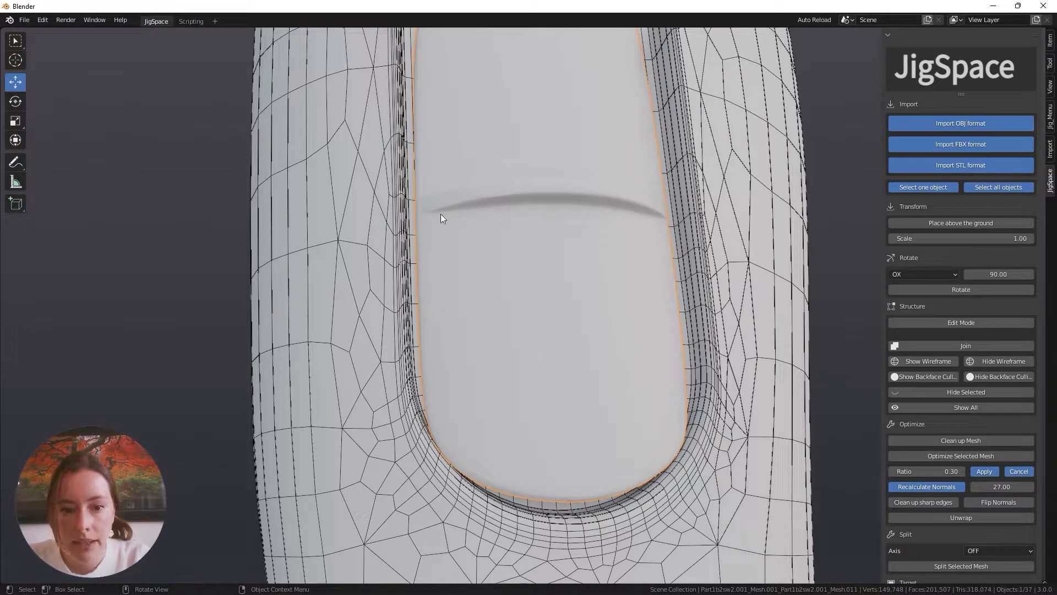
mouse_move(571, 307)
middle_down()
mouse_move(553, 345)
mouse_move(571, 309)
mouse_move(494, 185)
middle_up()
scroll(494, 185, up, 2)
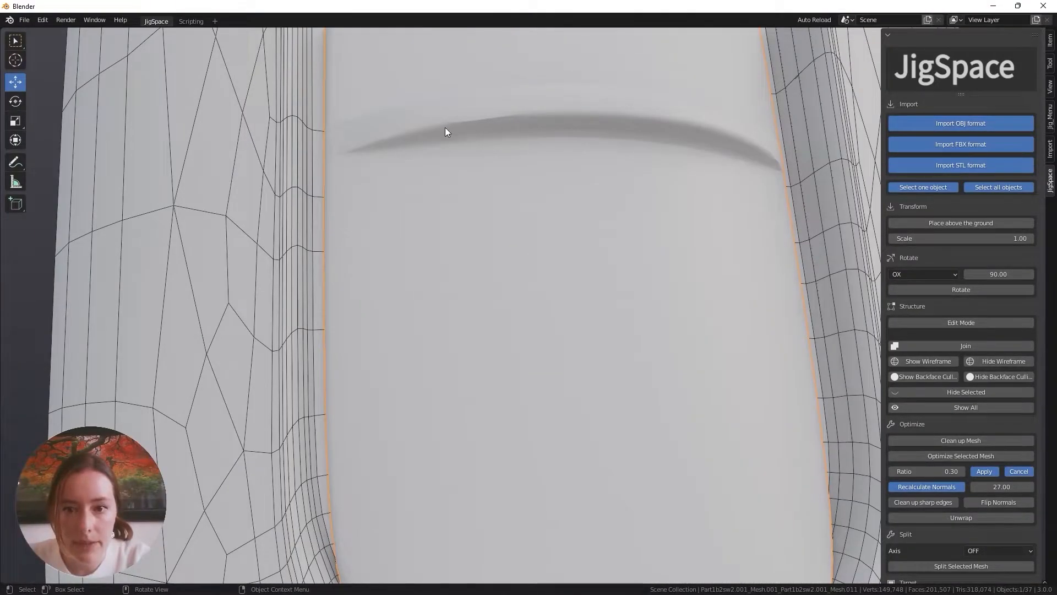
middle_drag(642, 215, 616, 239)
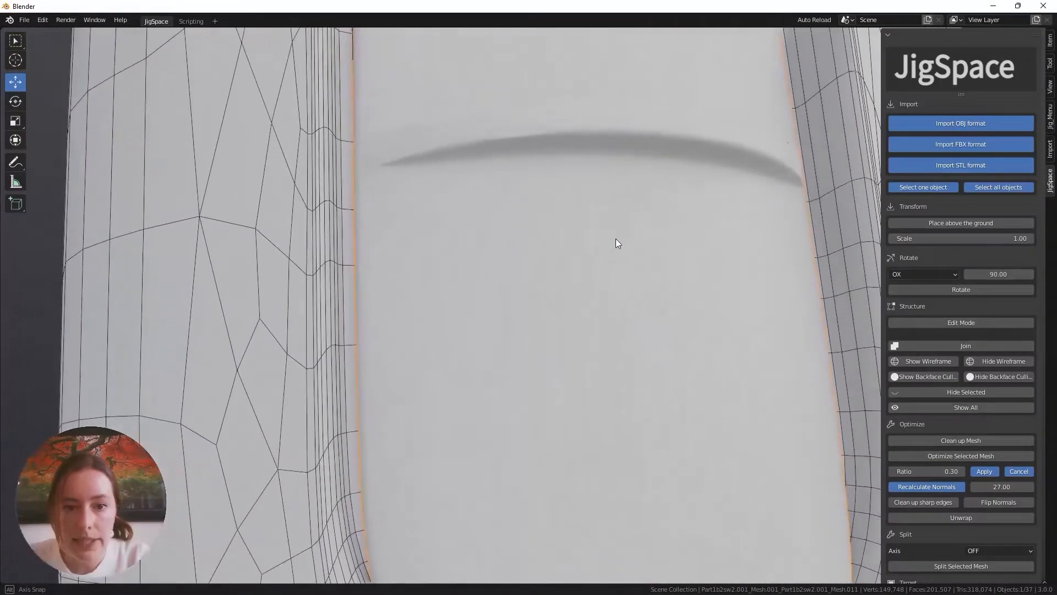
scroll(559, 188, down, 4)
scroll(569, 239, up, 4)
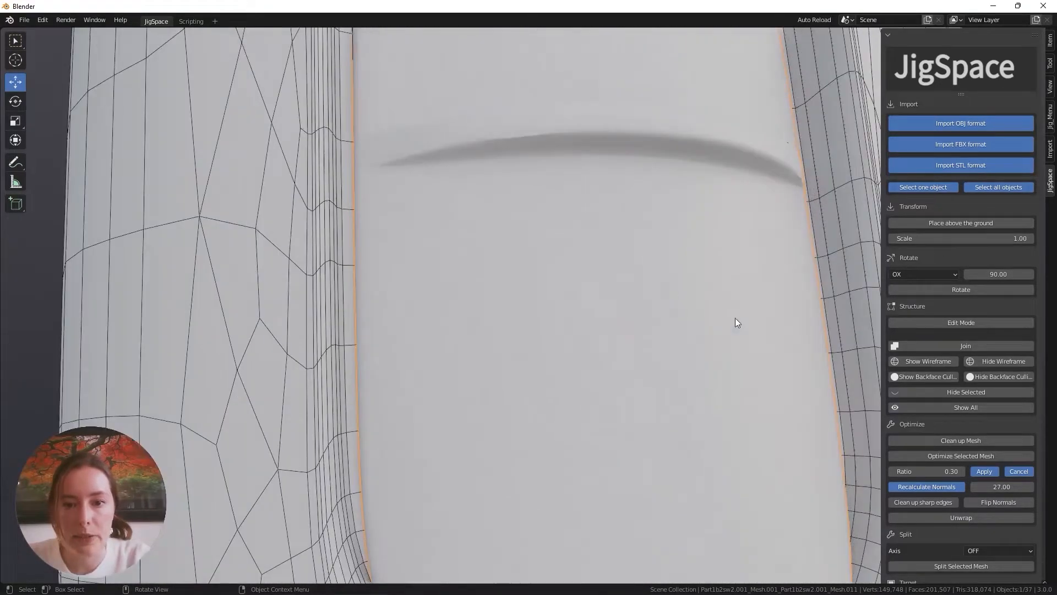
- Set the handle switch's optimization ratio to 0.40 and apply the reduction
click(931, 472)
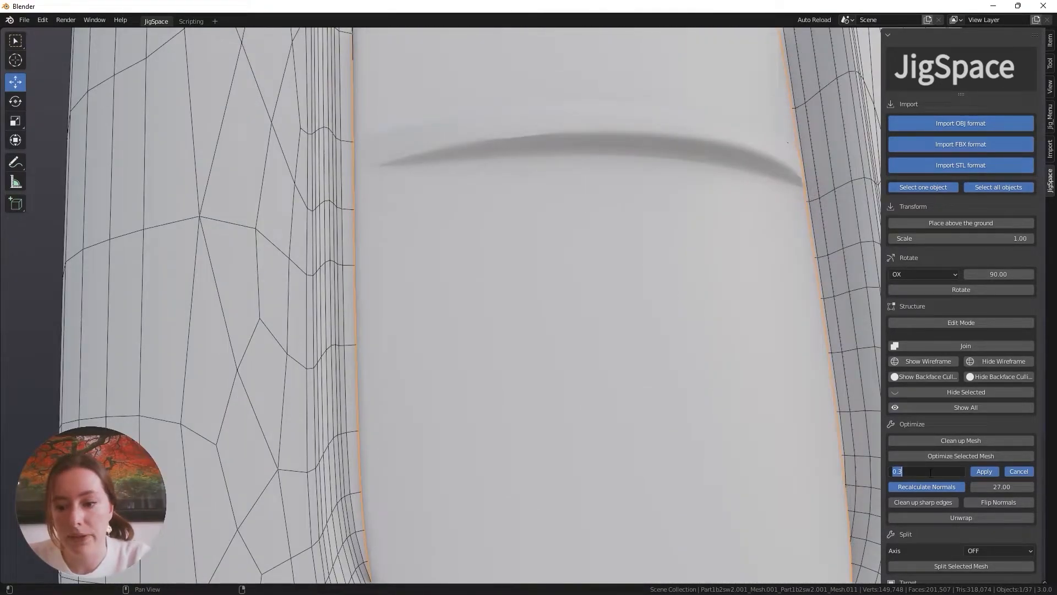
text(.4)
key(Return)
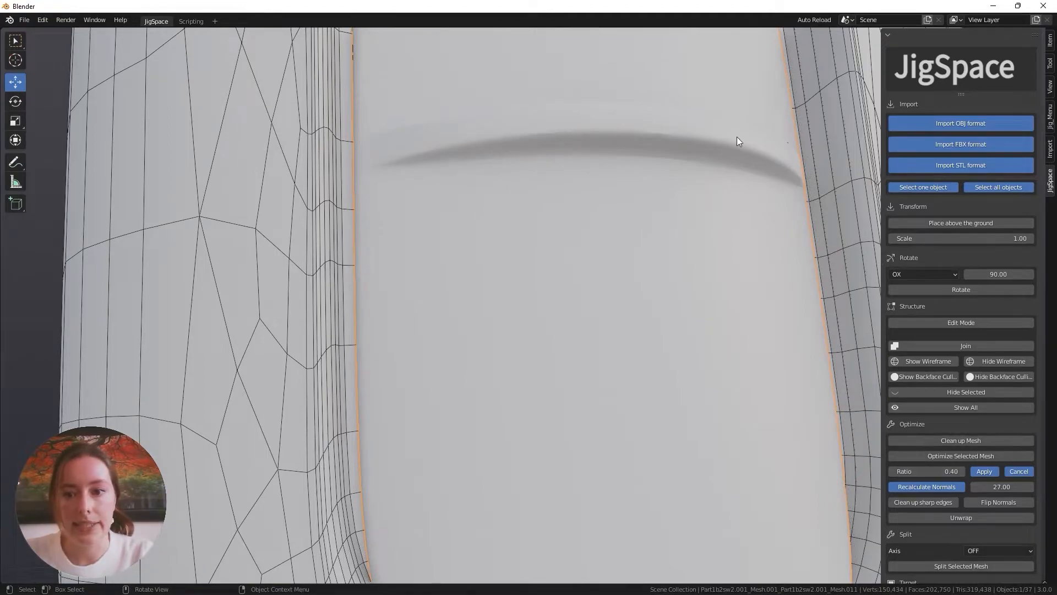
click(985, 472)
- Look at the optimized handle switch in Edit Mode, then return to Object Mode and deselect it
scroll(536, 226, down, 3)
scroll(538, 229, down, 8)
key(Tab)
scroll(540, 233, down, 2)
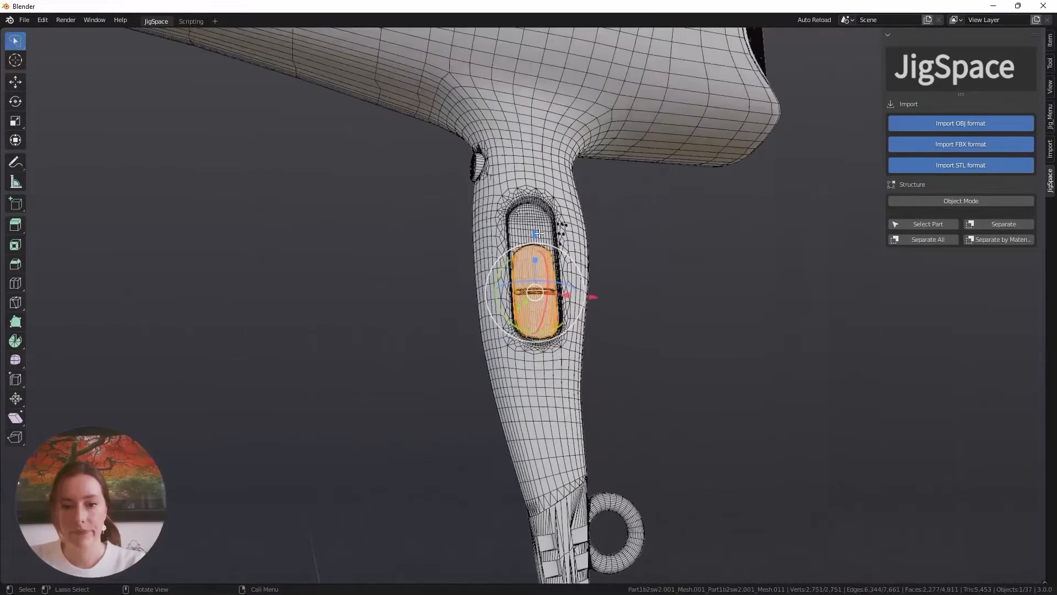
key(Tab)
click(647, 269)
- Hide the hair dryer's outer housing and the inner barrel around the heating element
middle_drag(647, 270, 615, 382)
scroll(607, 339, down, 4)
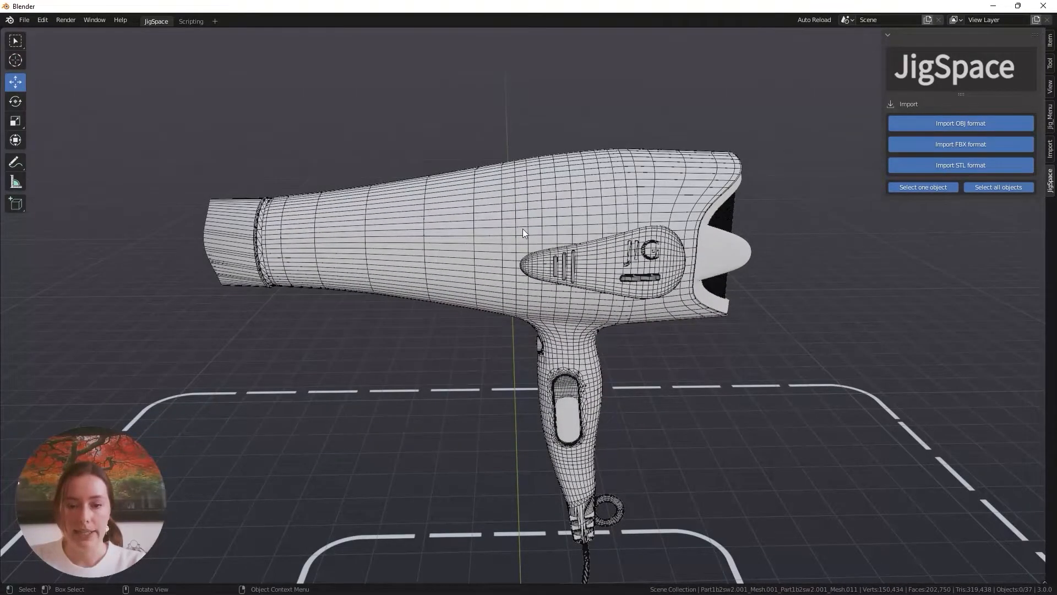
click(523, 229)
middle_drag(540, 240, 511, 266)
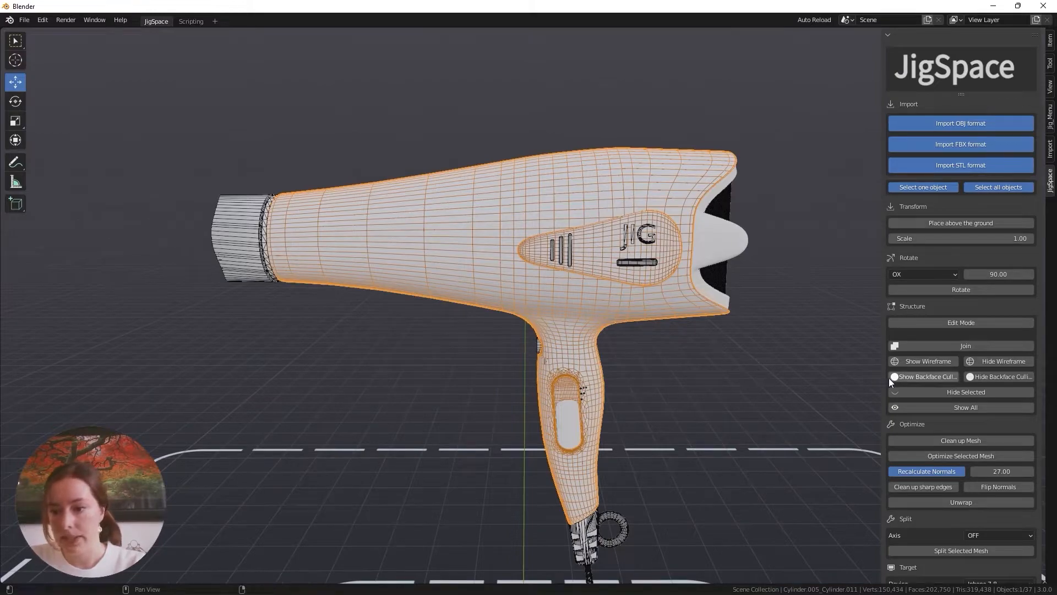
click(963, 393)
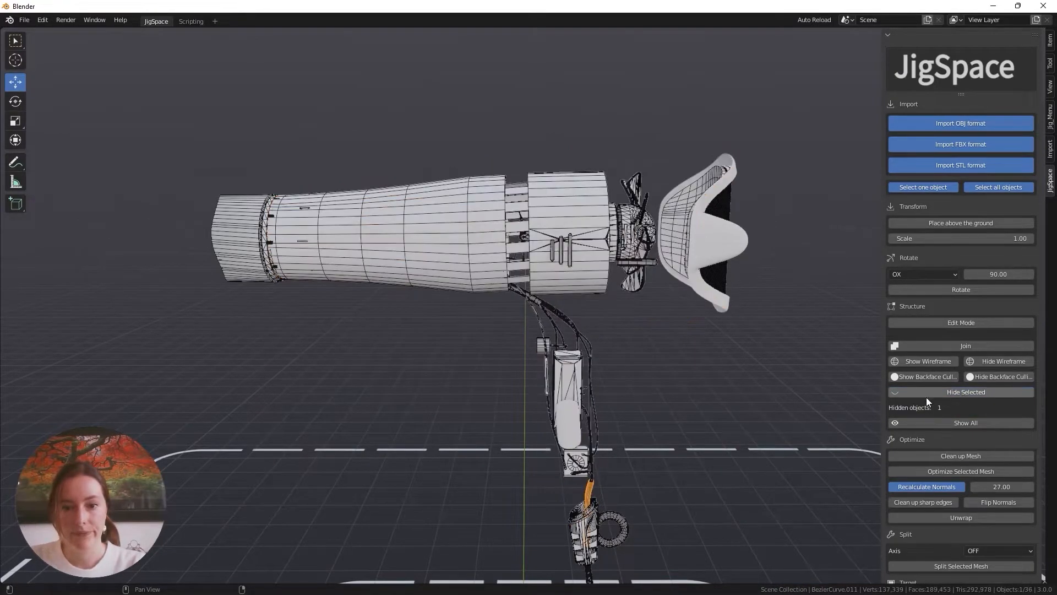
click(467, 237)
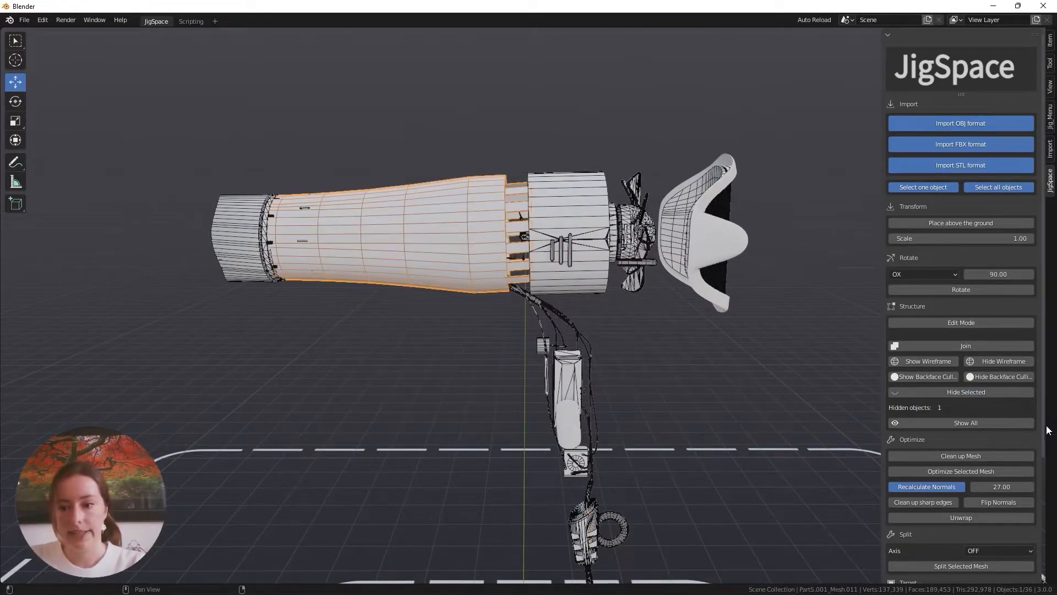
click(972, 392)
click(431, 362)
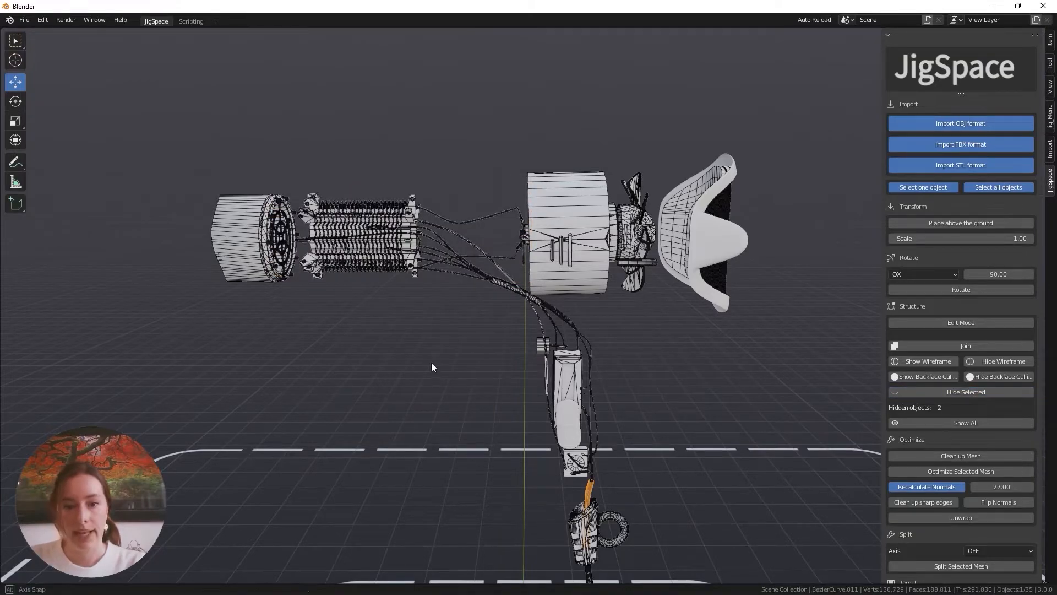
- Inspect the exposed heating element up close and select its zigzag heating coils
middle_drag(431, 363, 569, 241)
scroll(563, 285, up, 3)
scroll(466, 271, up, 2)
scroll(468, 269, up, 3)
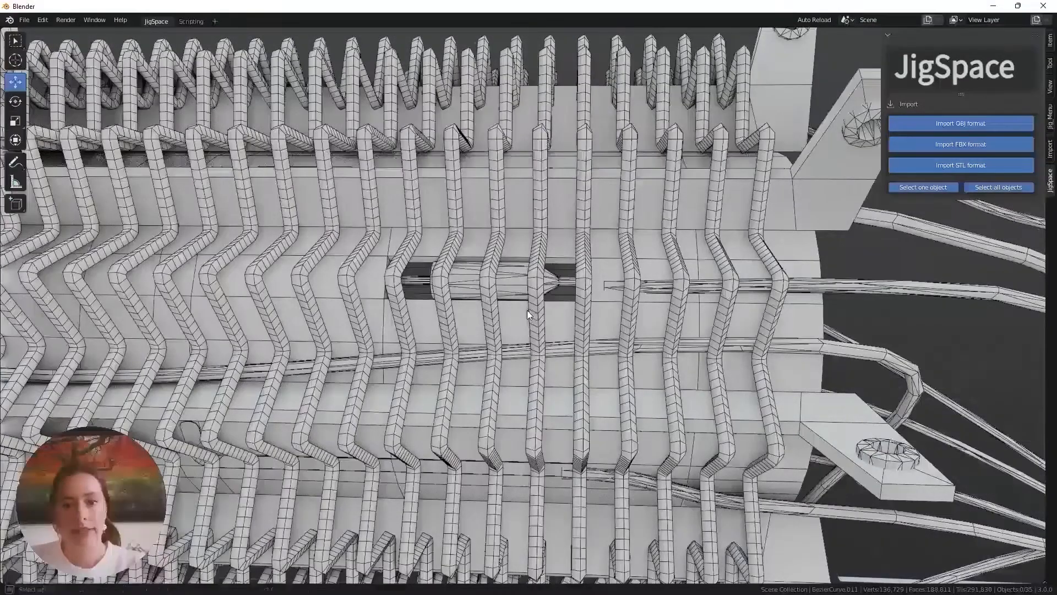
middle_drag(527, 310, 383, 211)
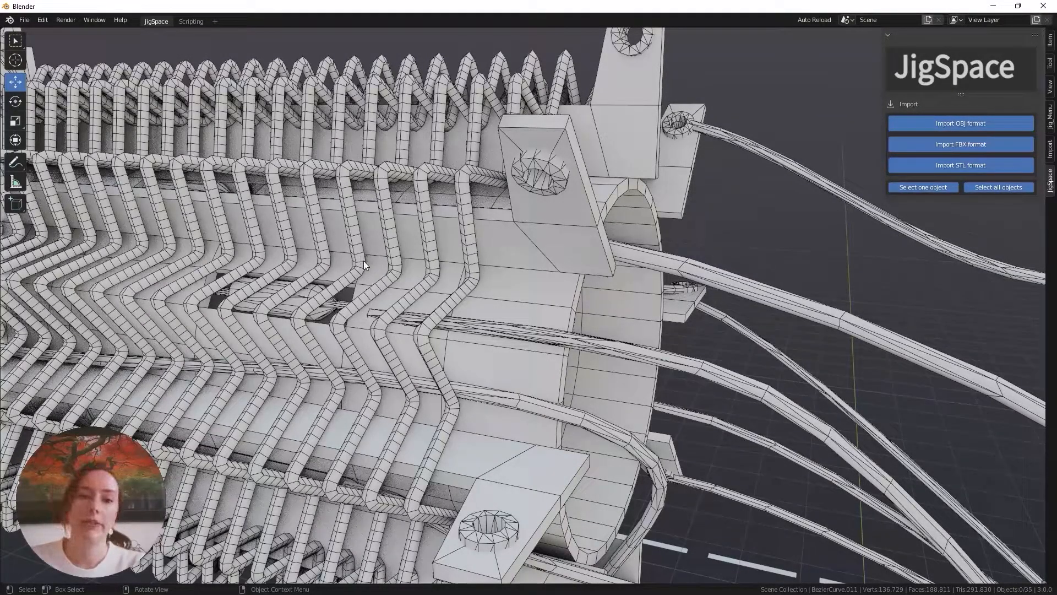
middle_drag(364, 272, 413, 269)
click(534, 201)
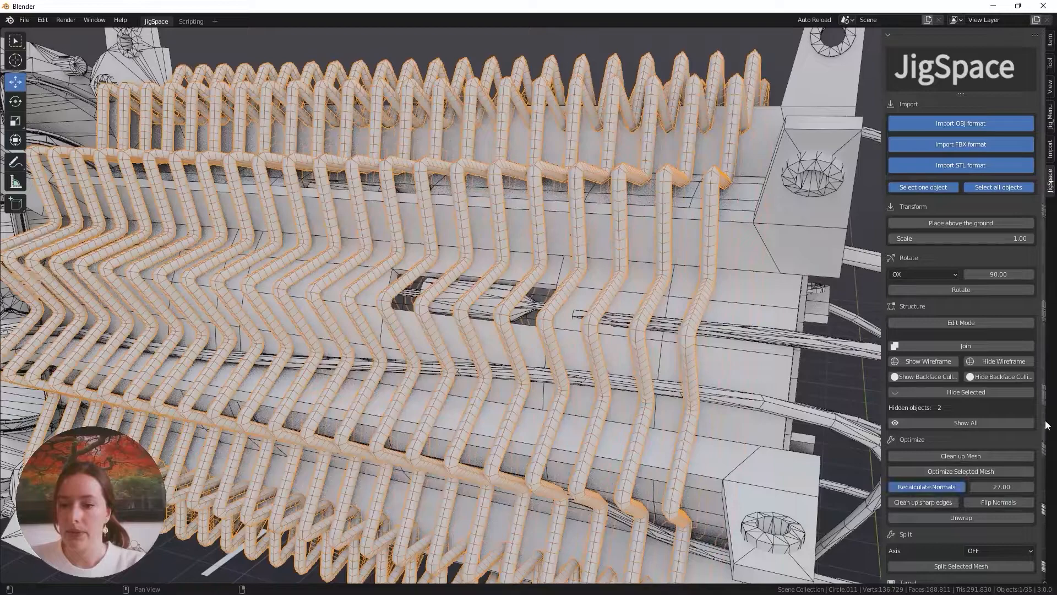
- Start optimizing the heating coils' mesh with a ratio of 0.10
scroll(1010, 412, down, 3)
scroll(1010, 412, down, 3)
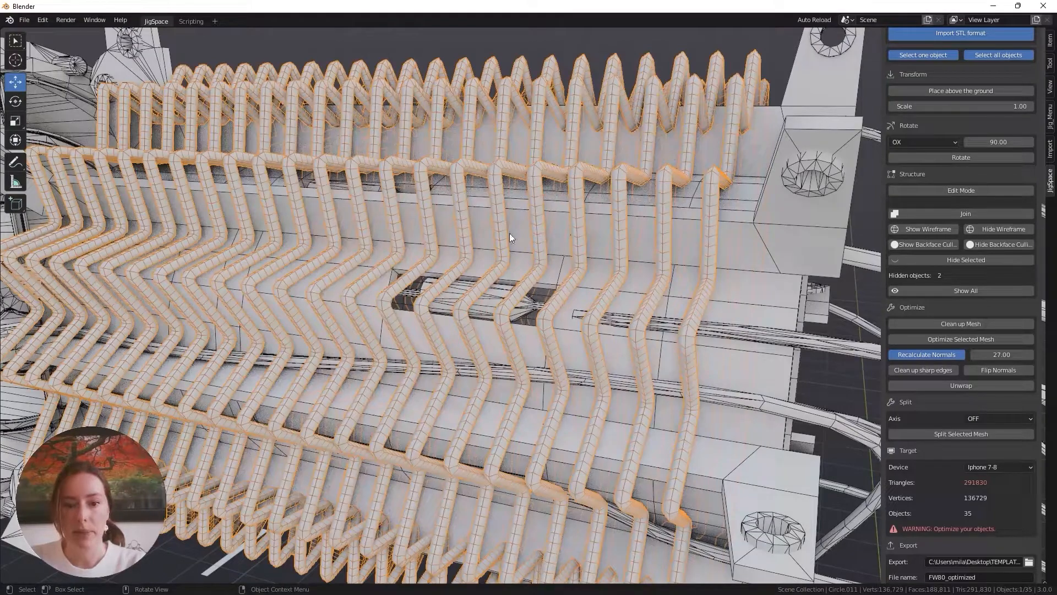
click(953, 341)
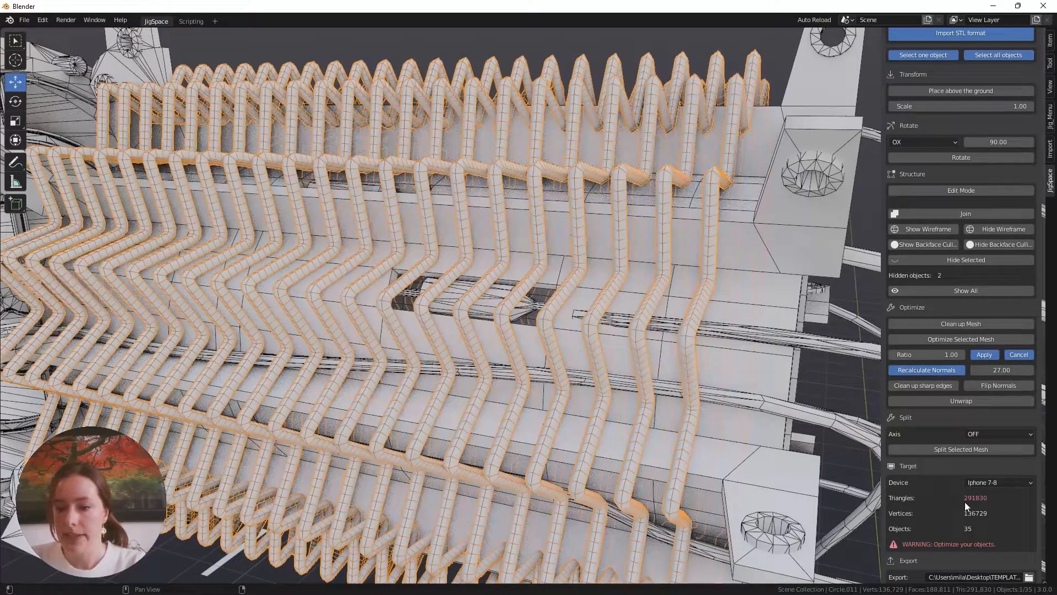
click(936, 355)
text(0.1)
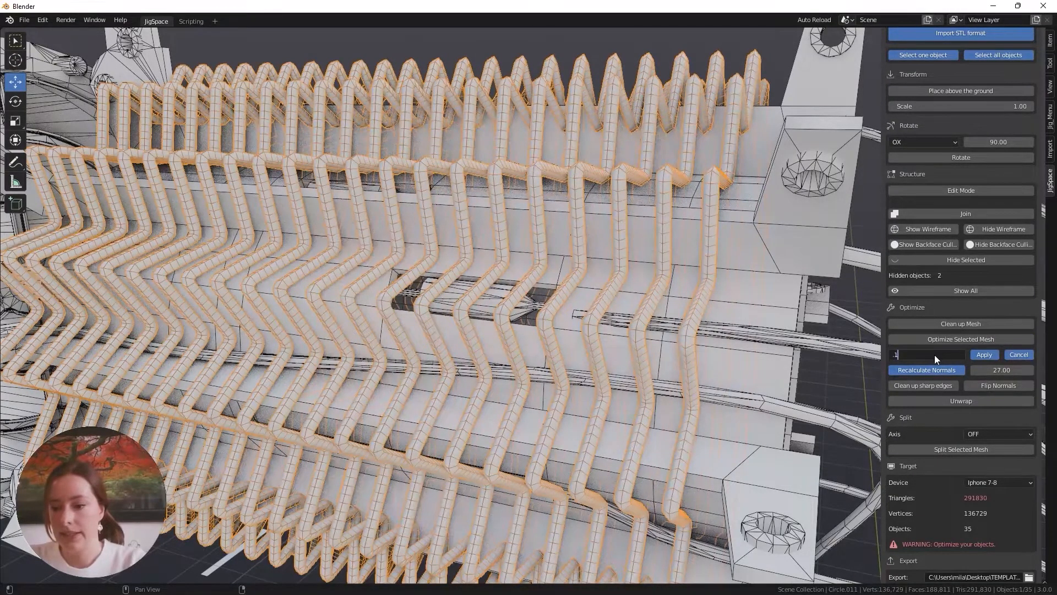
key(Return)
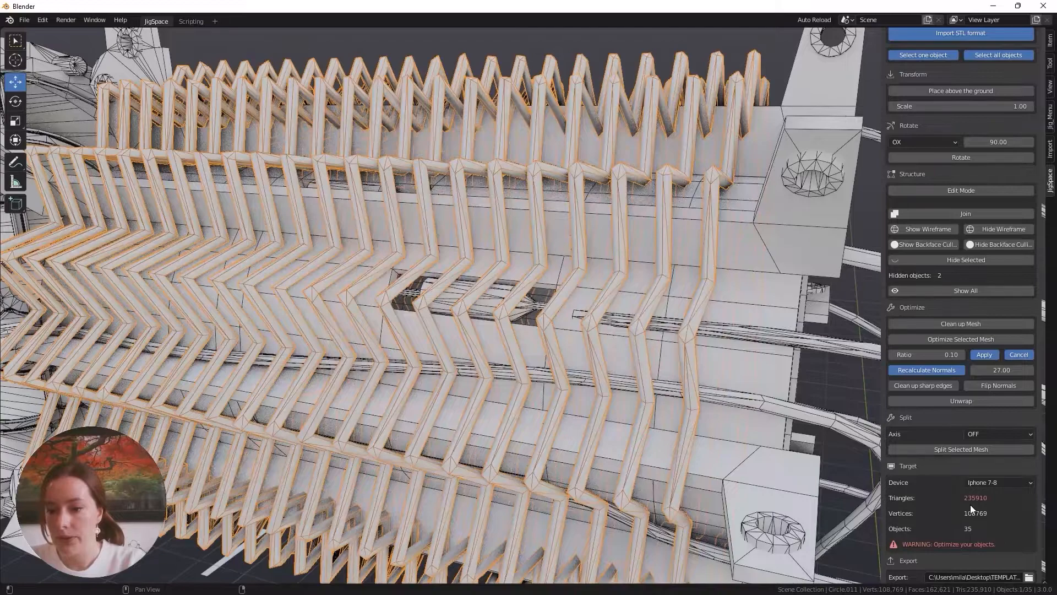
- Keep the coils' ratio at 0.10, hide their wireframe and check the simplified shape from another angle
click(930, 357)
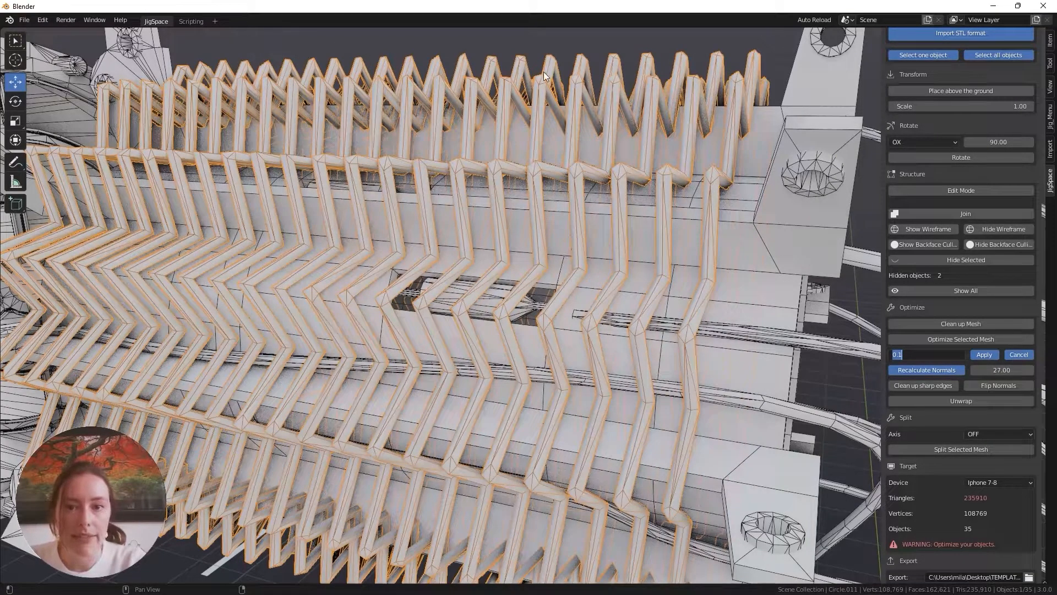
key(Return)
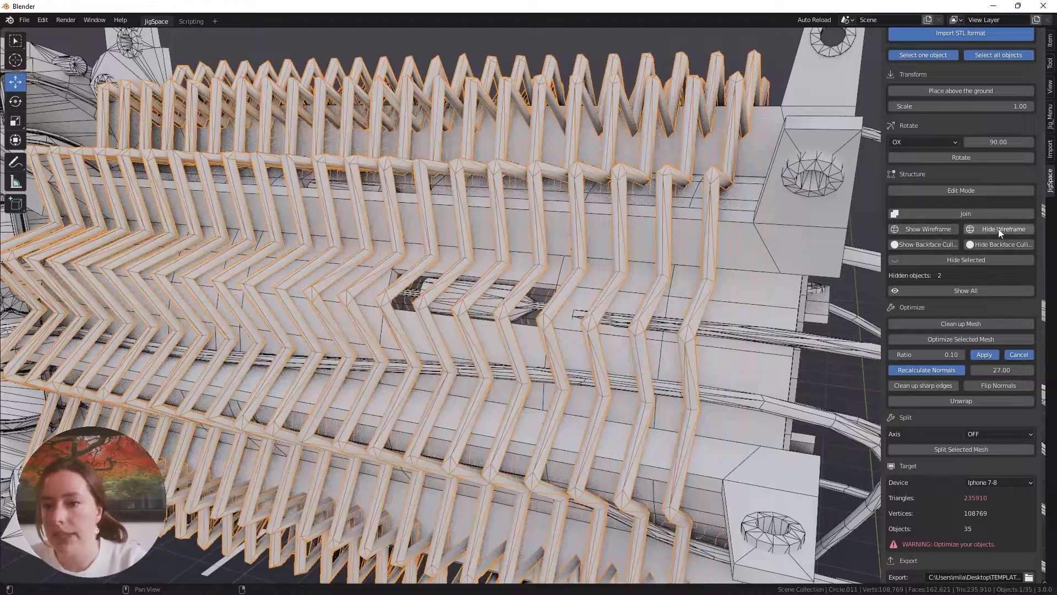
click(999, 229)
middle_drag(537, 203, 528, 125)
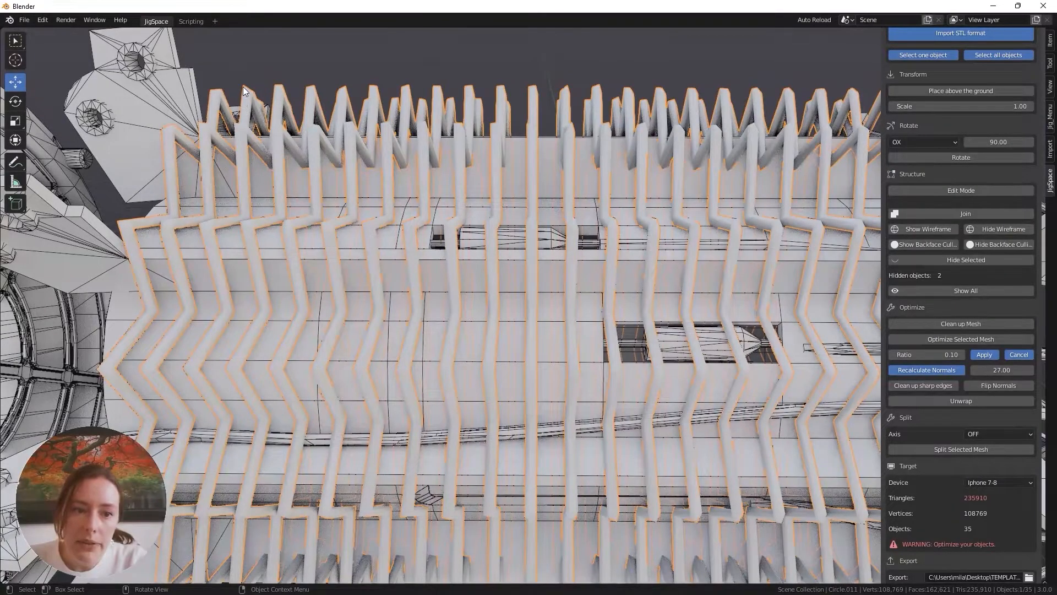
- Set the optimization ratio of the heating coils to 0.20, apply it and deselect the coils
click(950, 355)
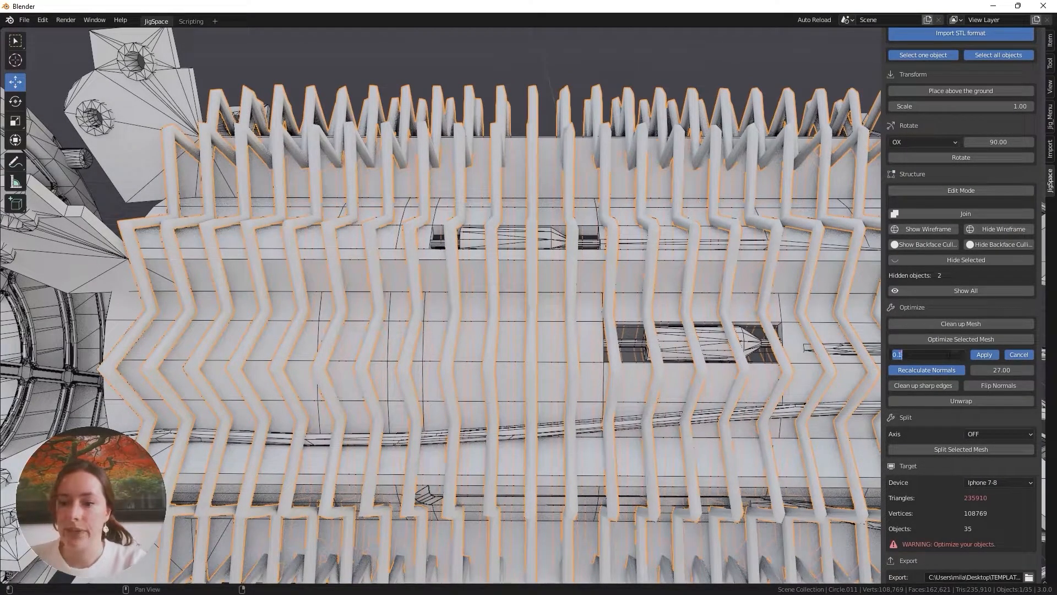
text(.2)
key(Return)
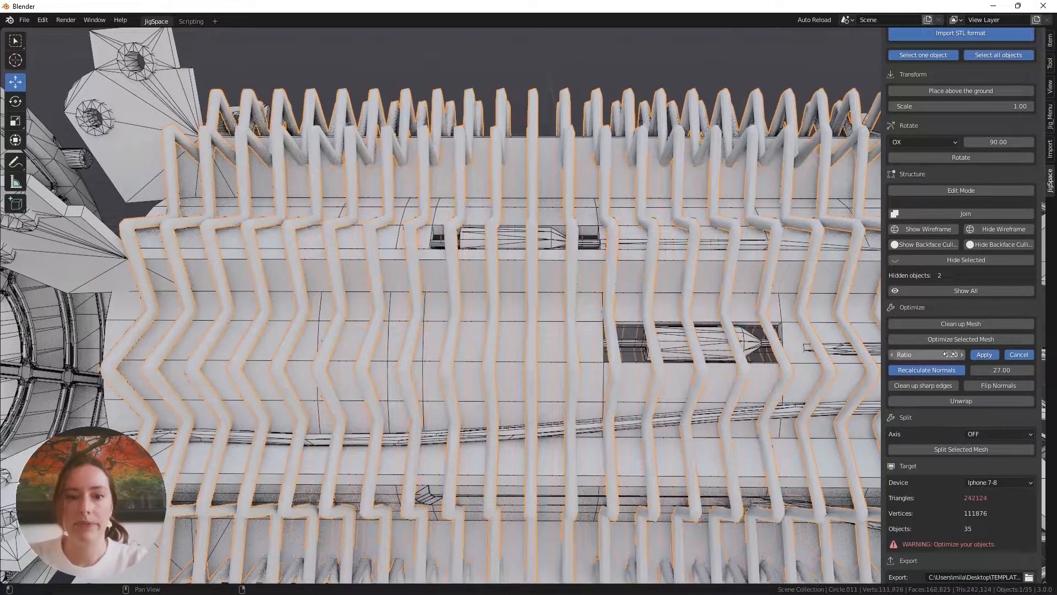
middle_drag(454, 293, 523, 114)
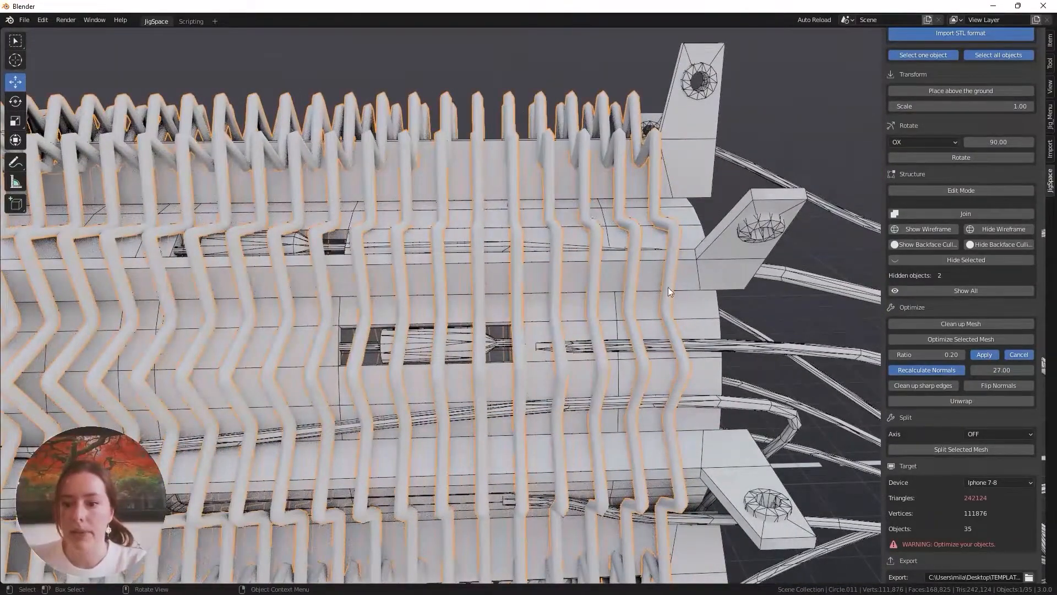
click(989, 354)
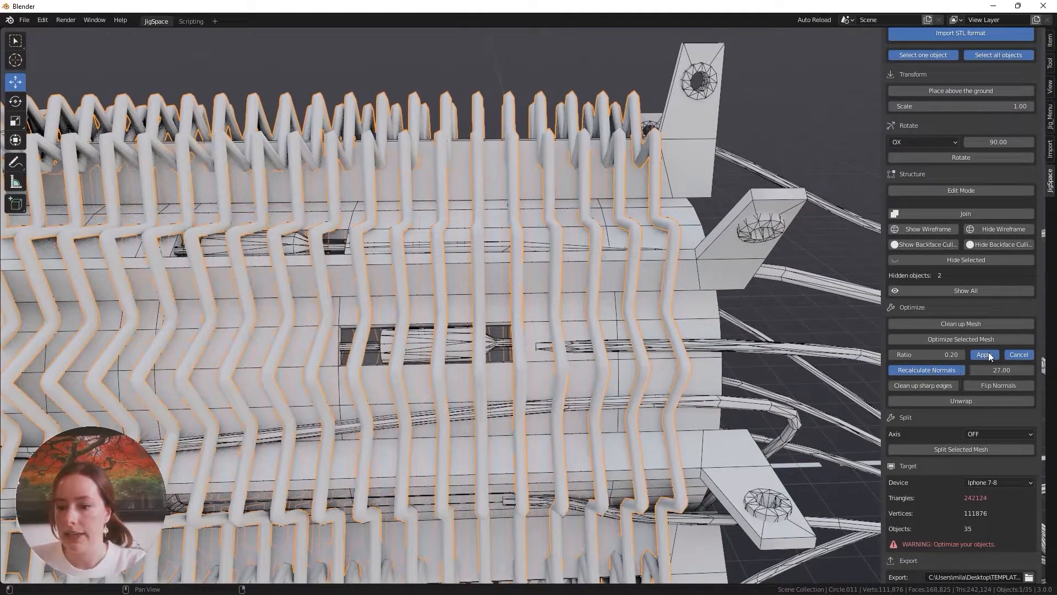
scroll(474, 407, down, 1)
shift+middle_drag(481, 404, 550, 388)
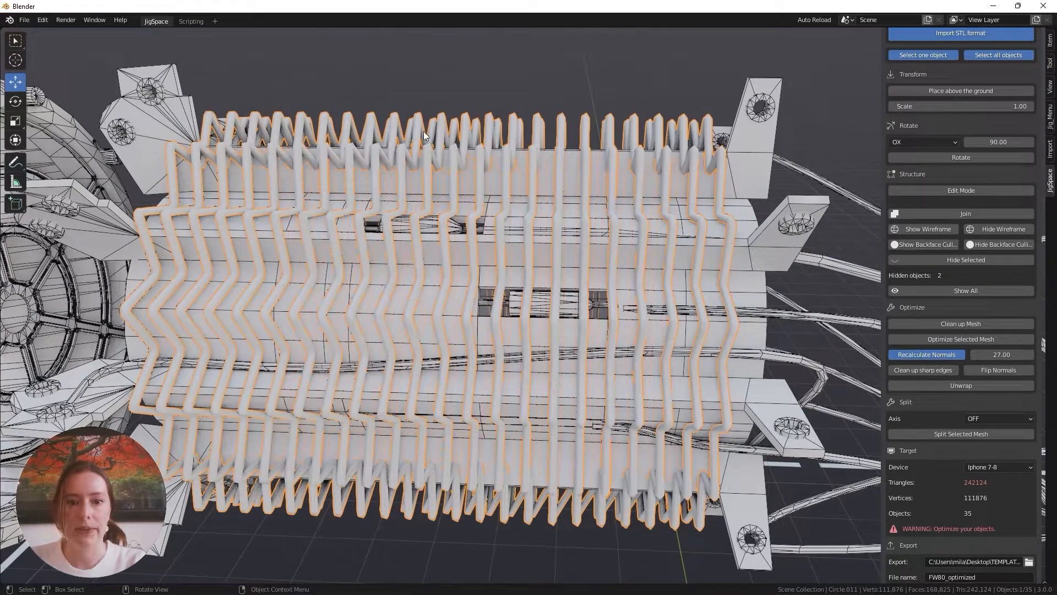
click(476, 68)
scroll(476, 69, down, 4)
middle_drag(669, 369, 616, 349)
click(616, 349)
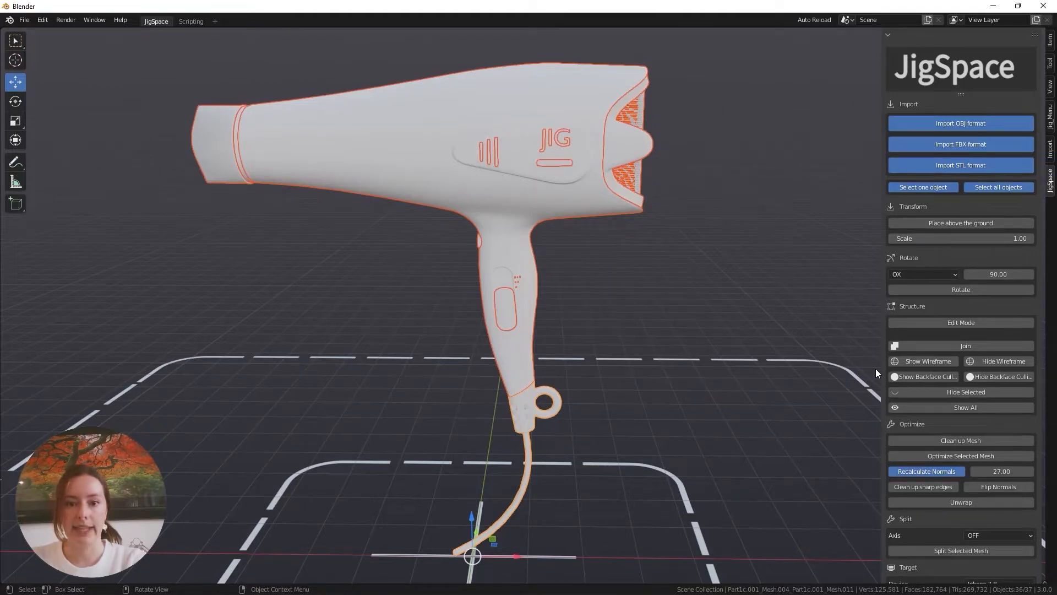
- Show backface culling on the whole hair dryer and inspect the cord connector under the handle for inverted faces
click(947, 379)
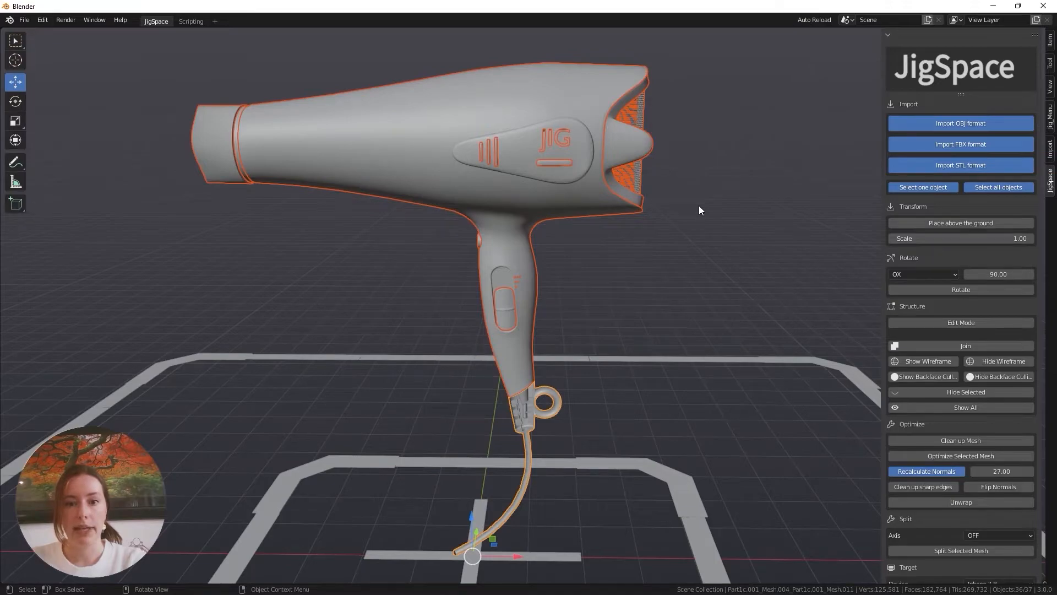
scroll(562, 470, up, 6)
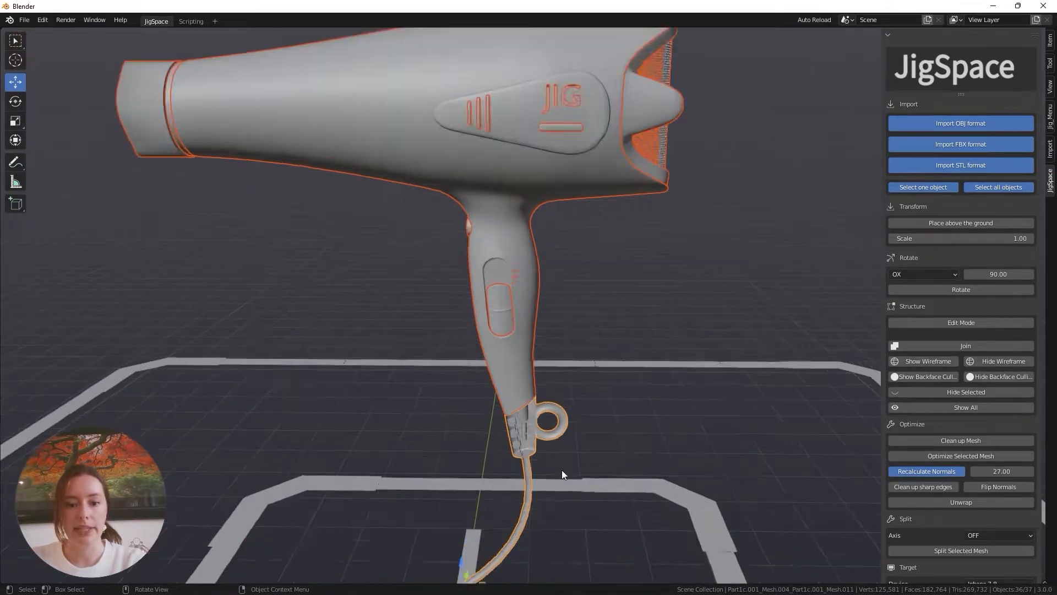
shift+middle_drag(562, 474, 583, 173)
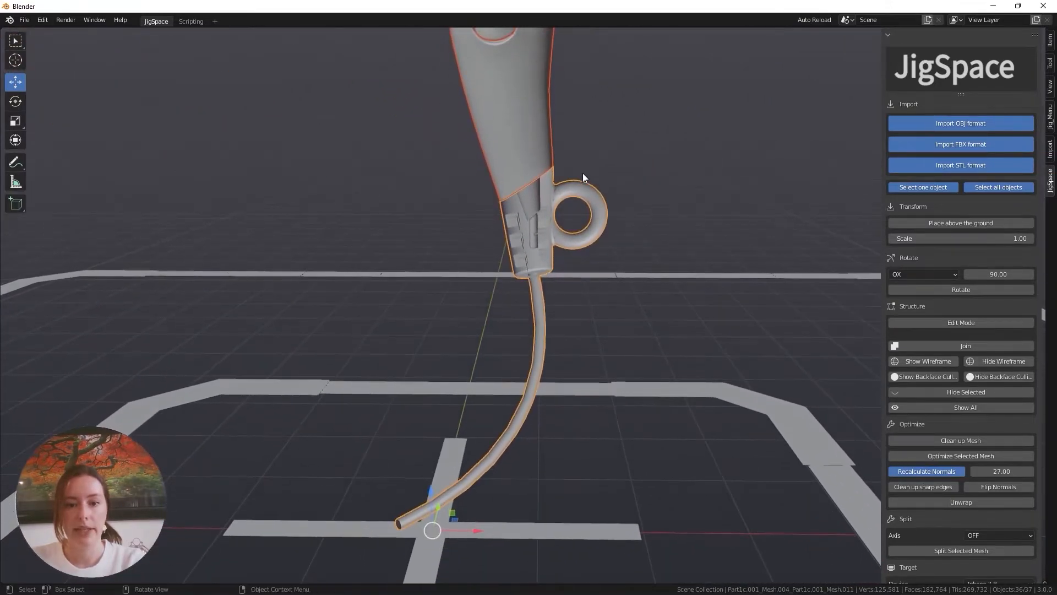
click(652, 191)
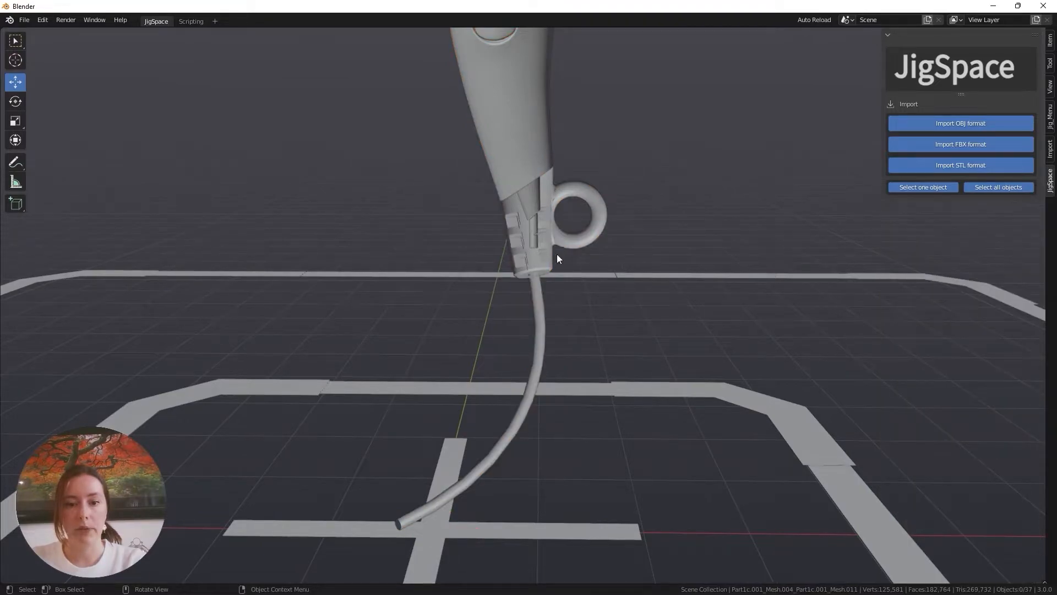
middle_drag(553, 269, 521, 289)
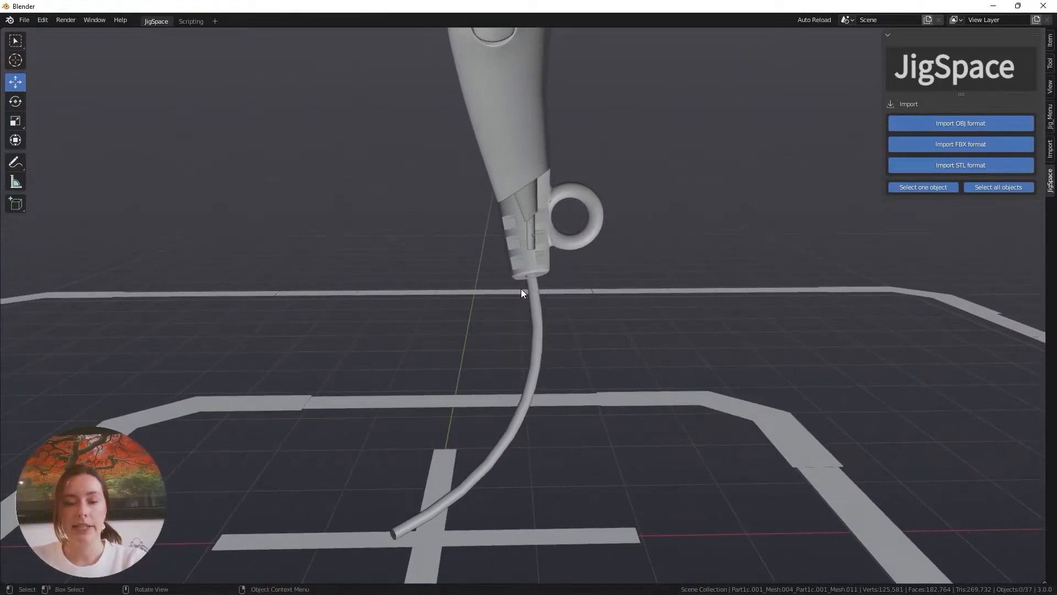
- Select the cord with its connector and hanging ring and flip its normals
click(528, 227)
middle_drag(601, 339, 617, 395)
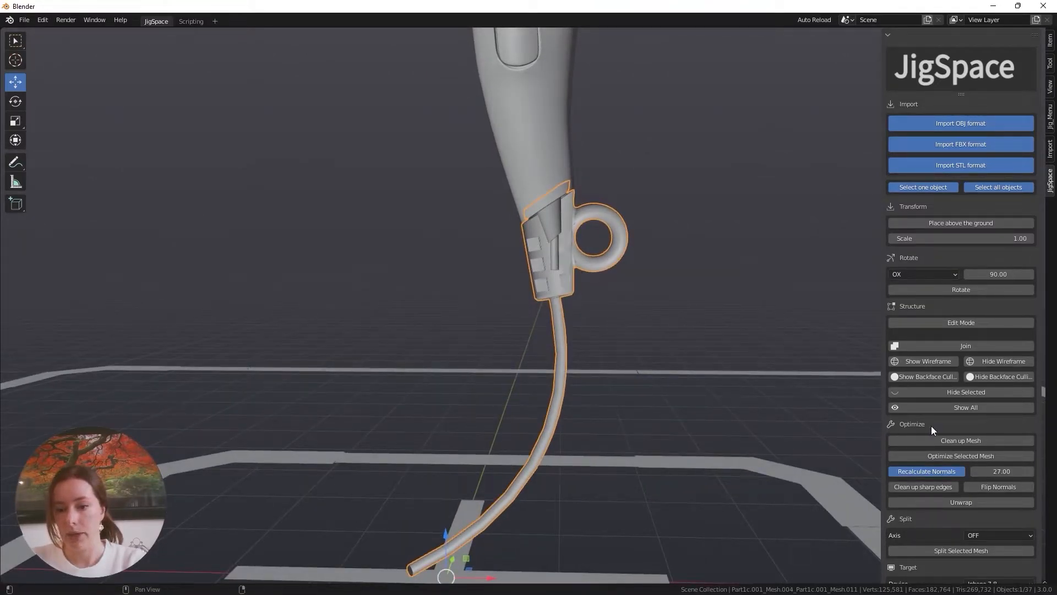
click(973, 487)
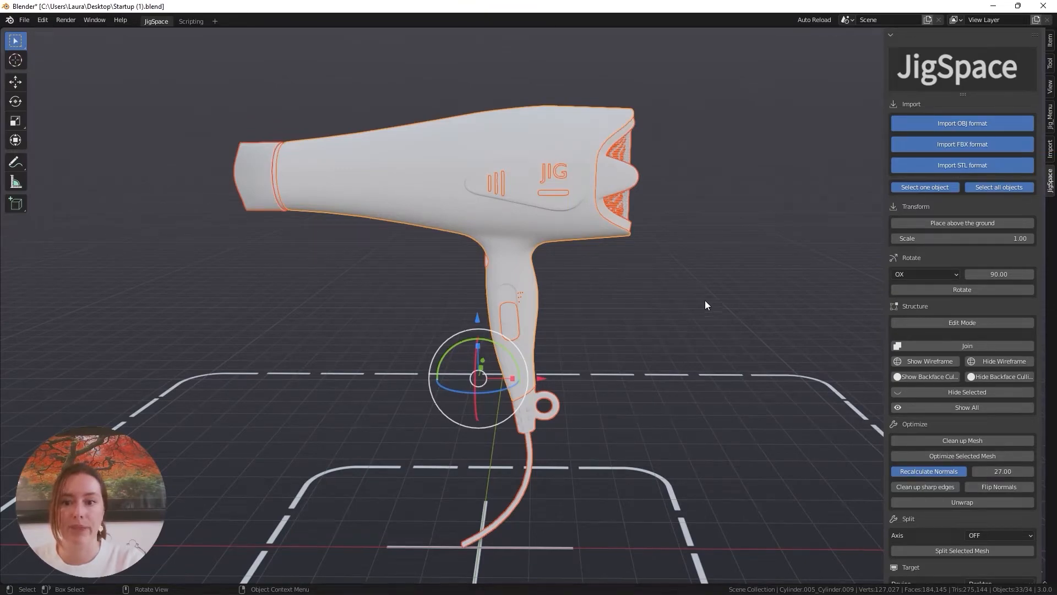
- Select the hair dryer's outer housing and set its split axis to OY
scroll(980, 339, down, 5)
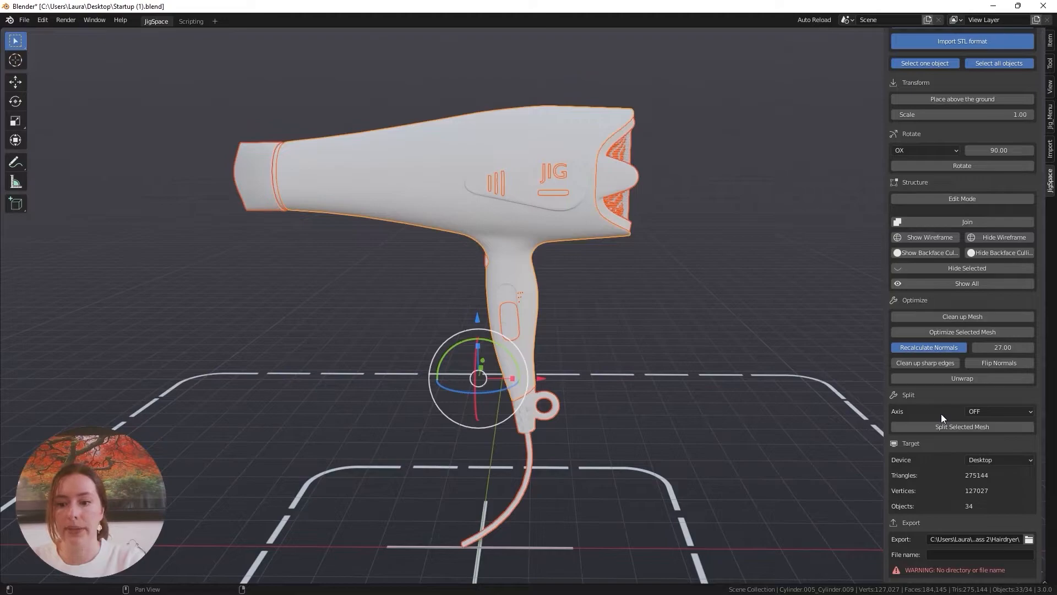
click(567, 238)
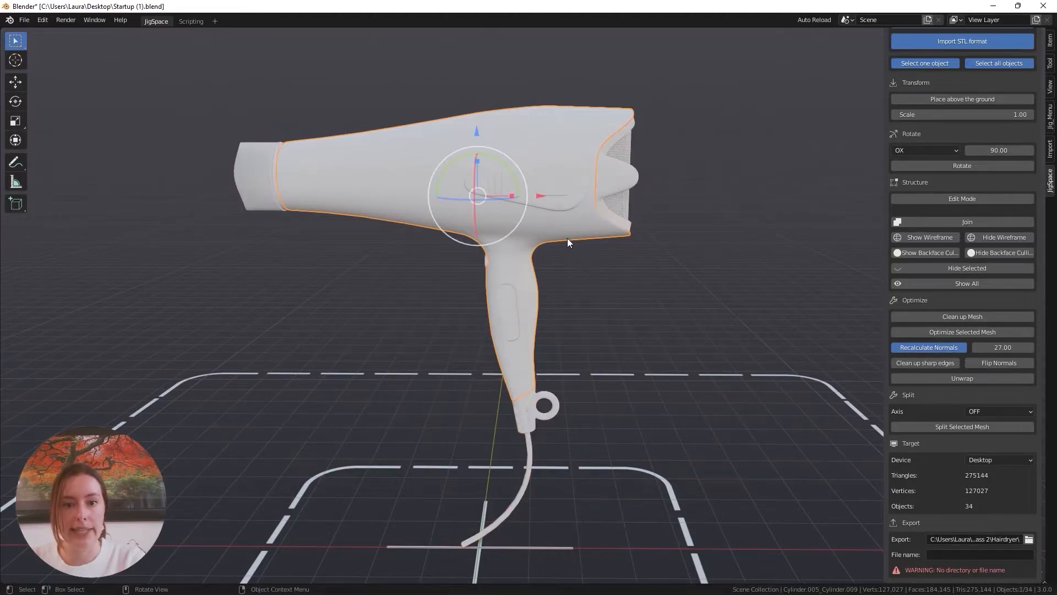
click(1003, 413)
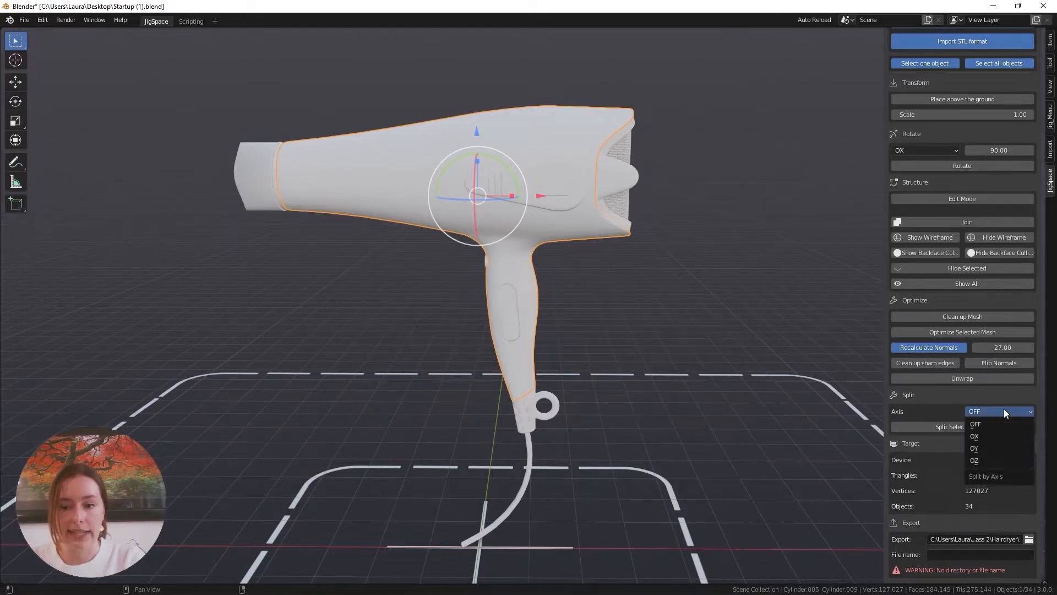
click(997, 448)
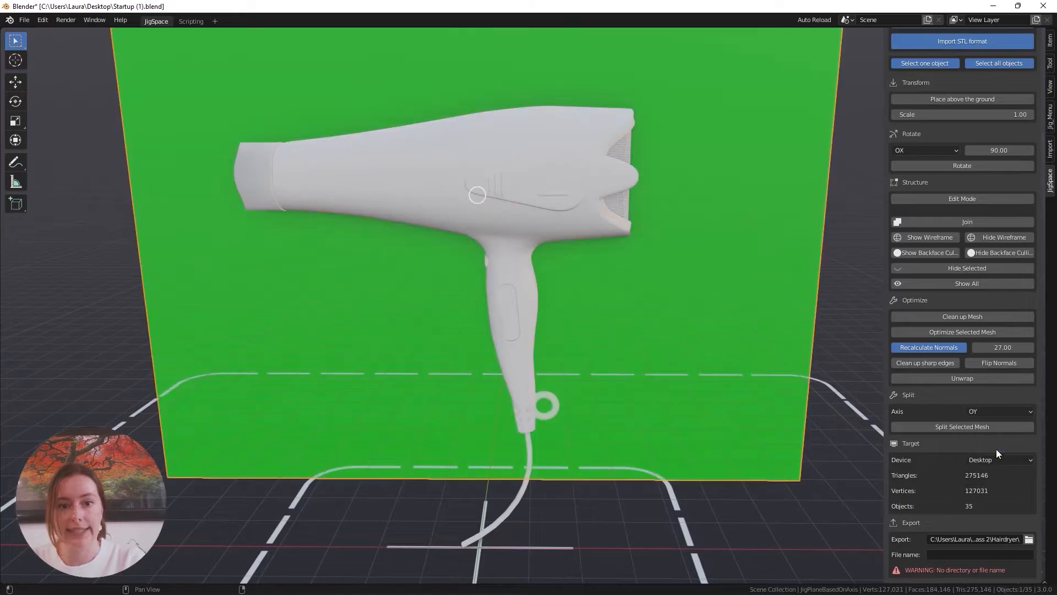
- Check the position of the green cutting plane along the Y axis and split the outer housing with it
middle_drag(293, 247, 439, 262)
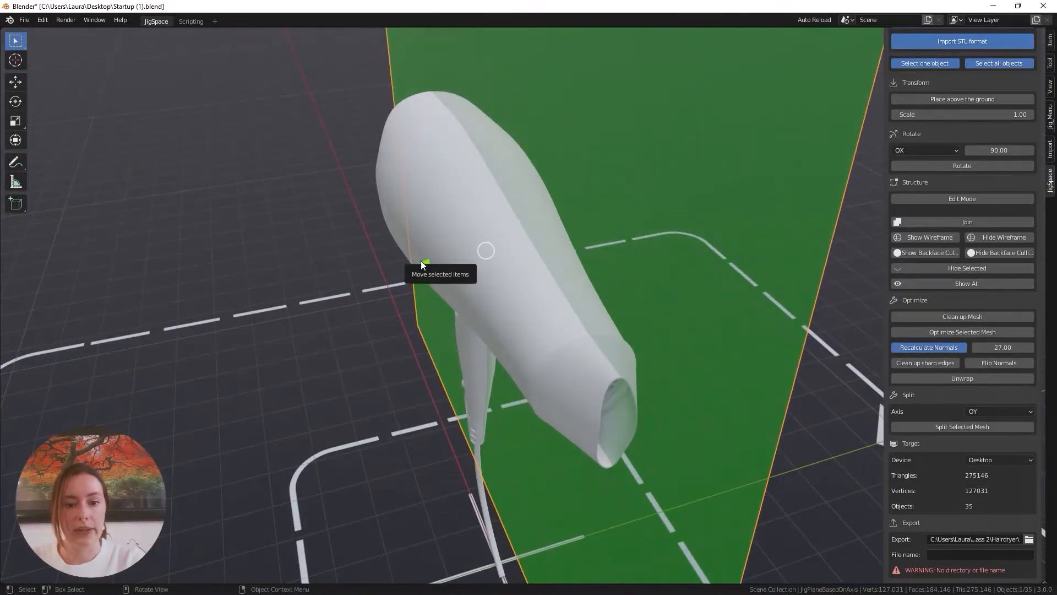
key(r)
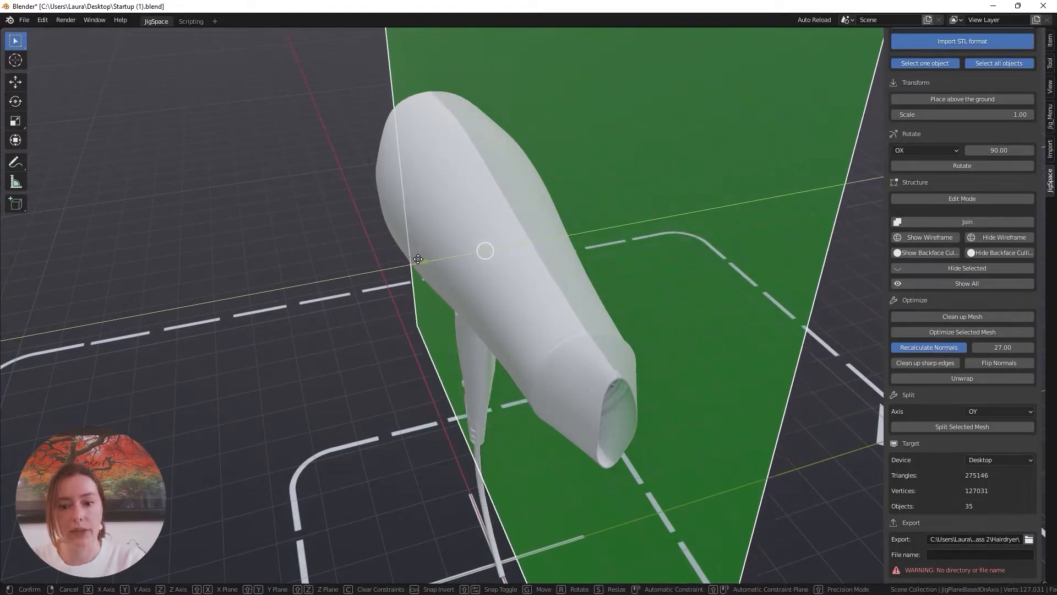
drag(418, 259, 418, 258)
middle_drag(596, 343, 579, 339)
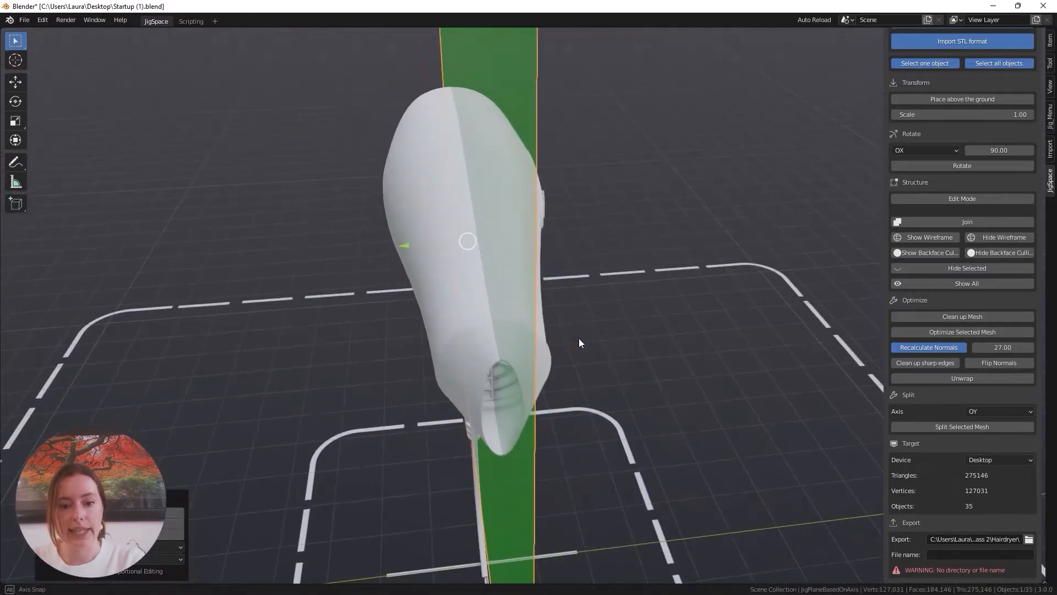
middle_drag(490, 334, 562, 338)
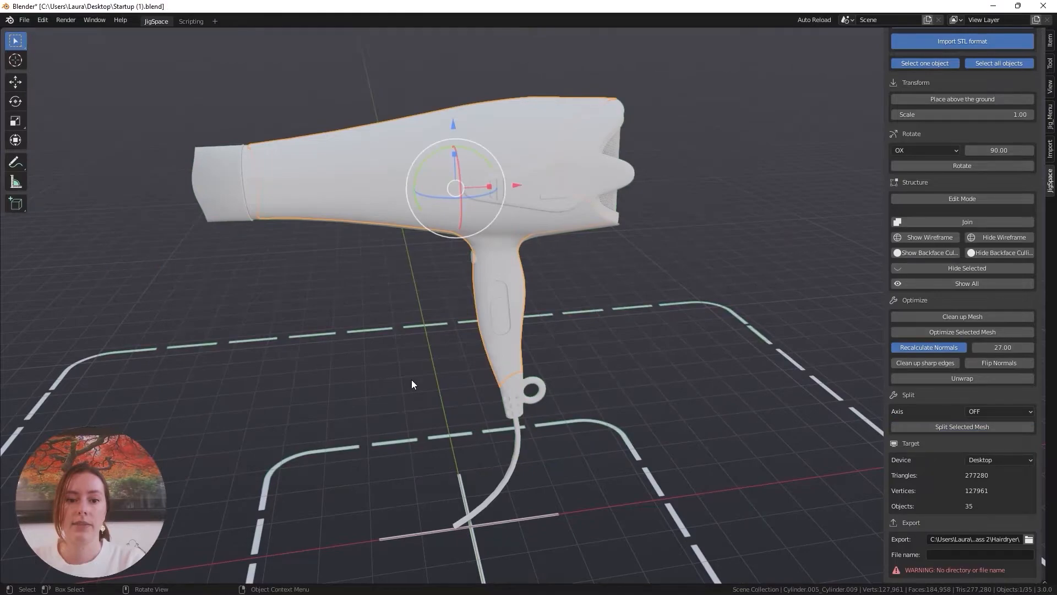
- Move one half of the split housing outward along Y to inspect the inner parts, and undo the move
middle_drag(411, 379, 484, 222)
click(487, 207)
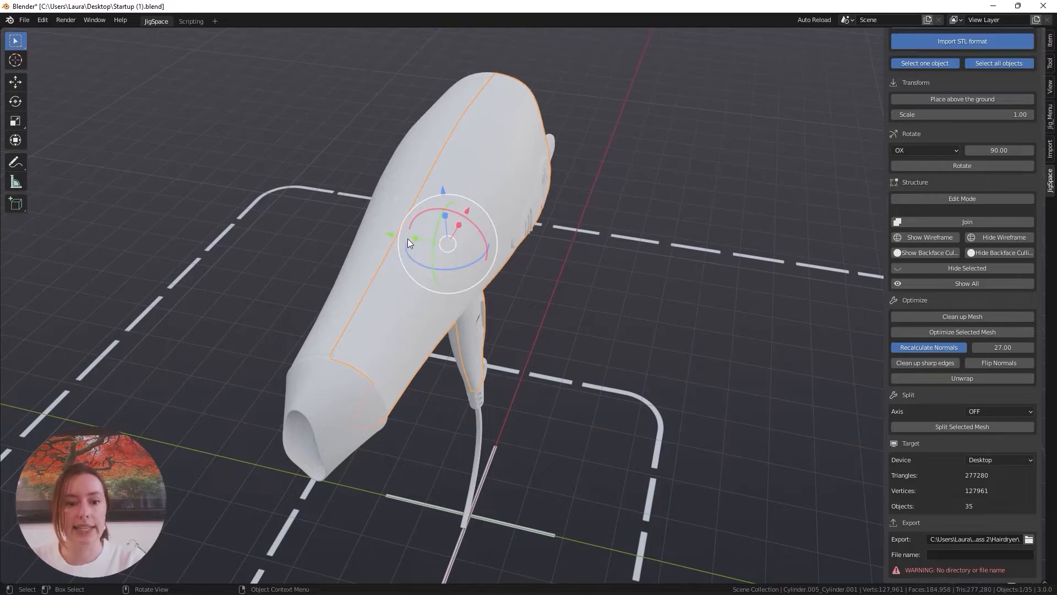
drag(391, 234, 583, 331)
middle_drag(582, 330, 553, 303)
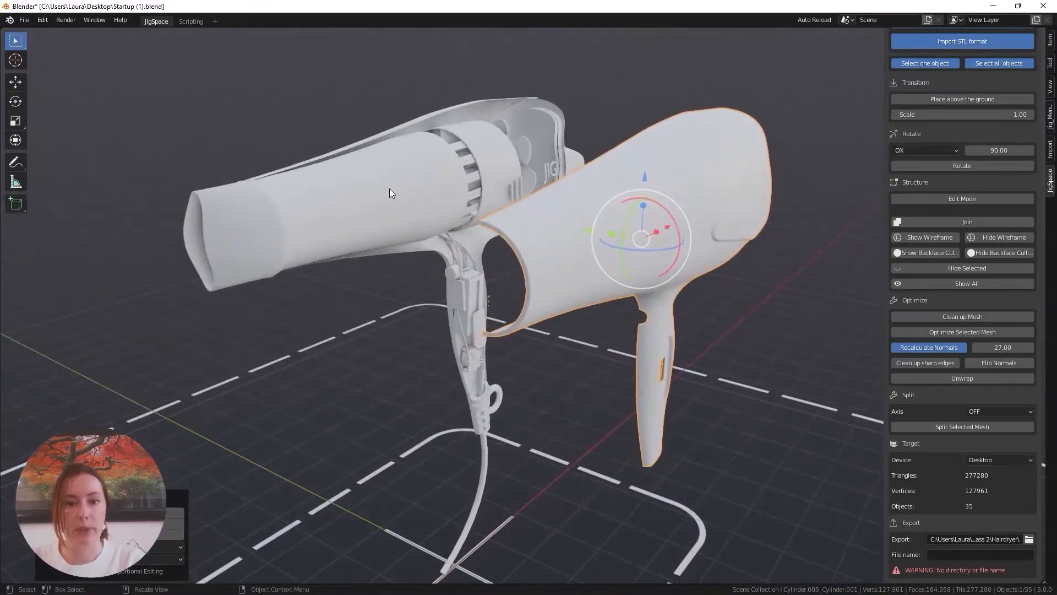
middle_drag(482, 206, 493, 221)
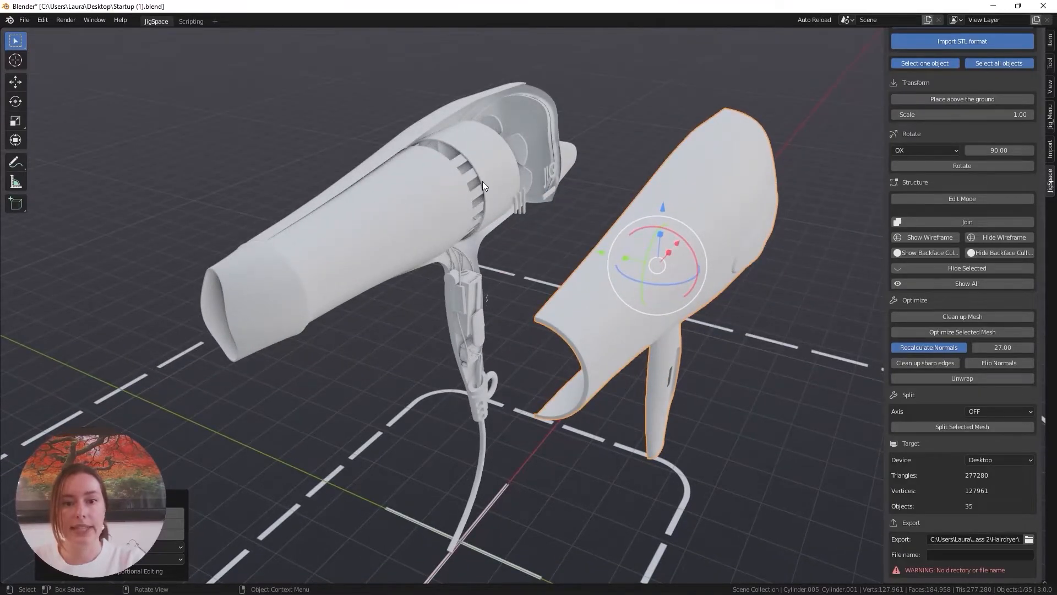
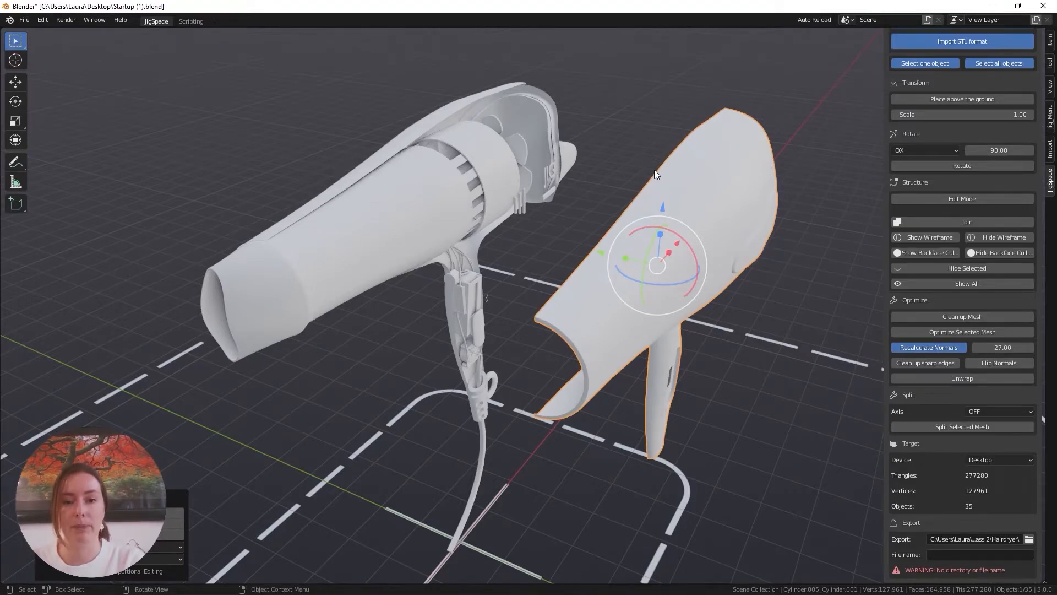
key(ctrl+z)
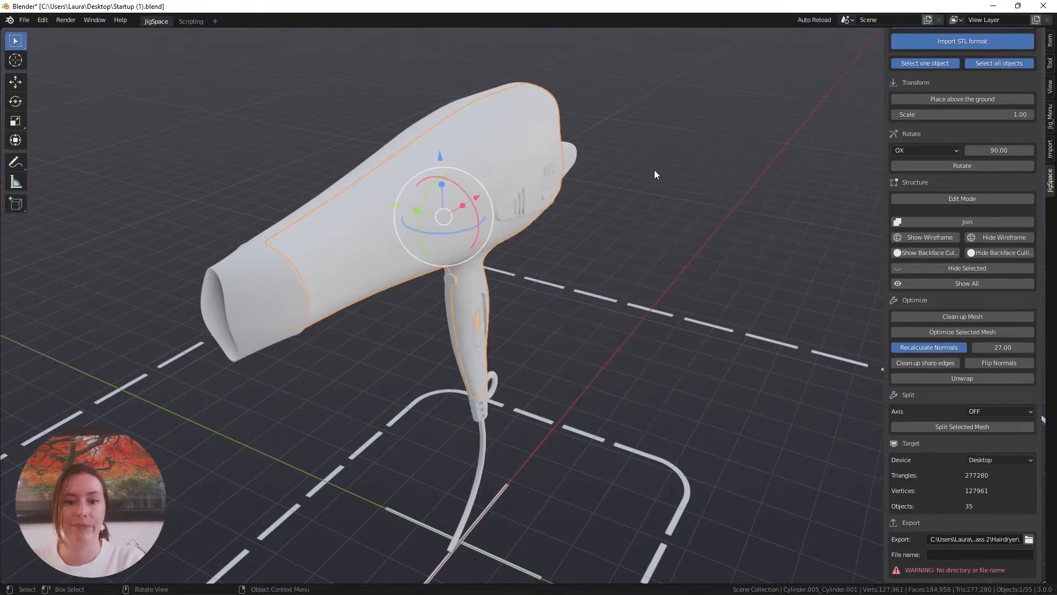
middle_drag(654, 170, 587, 314)
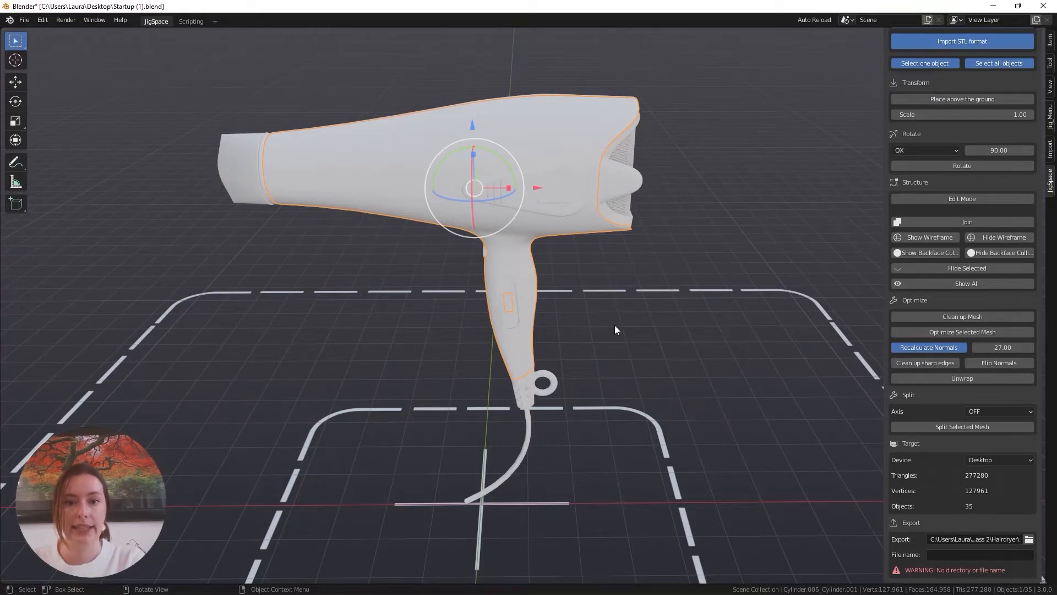
- Show and select all parts of the model and accept the Hairdryer folder as the export location
click(937, 284)
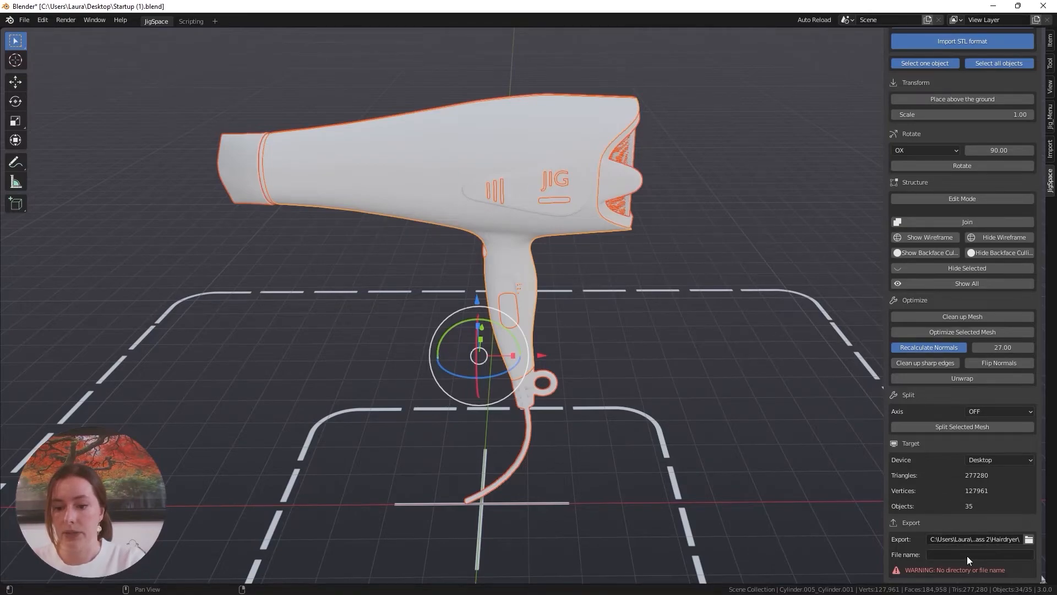
click(1029, 539)
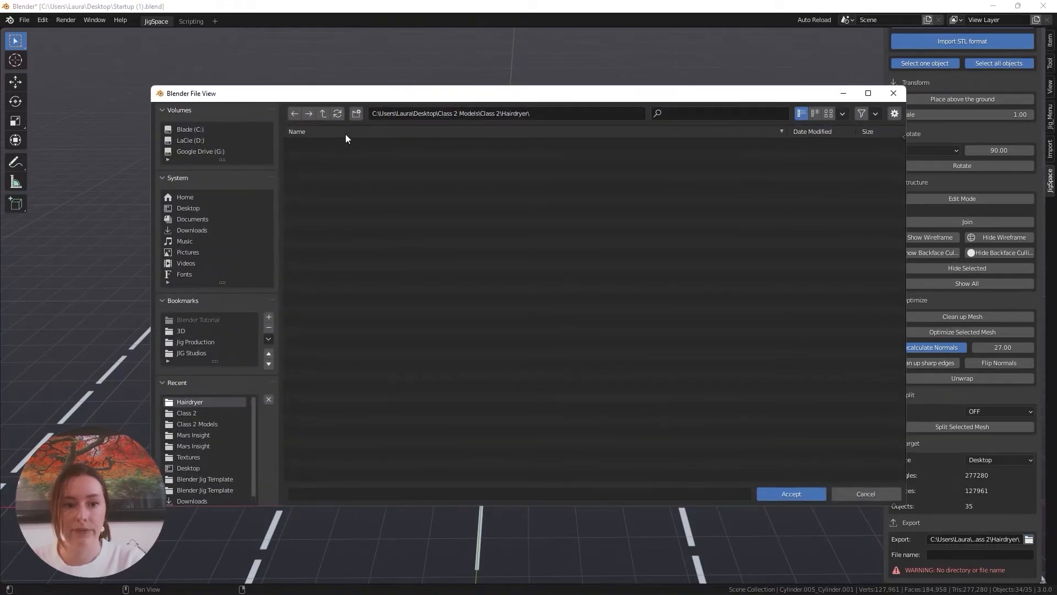
click(804, 495)
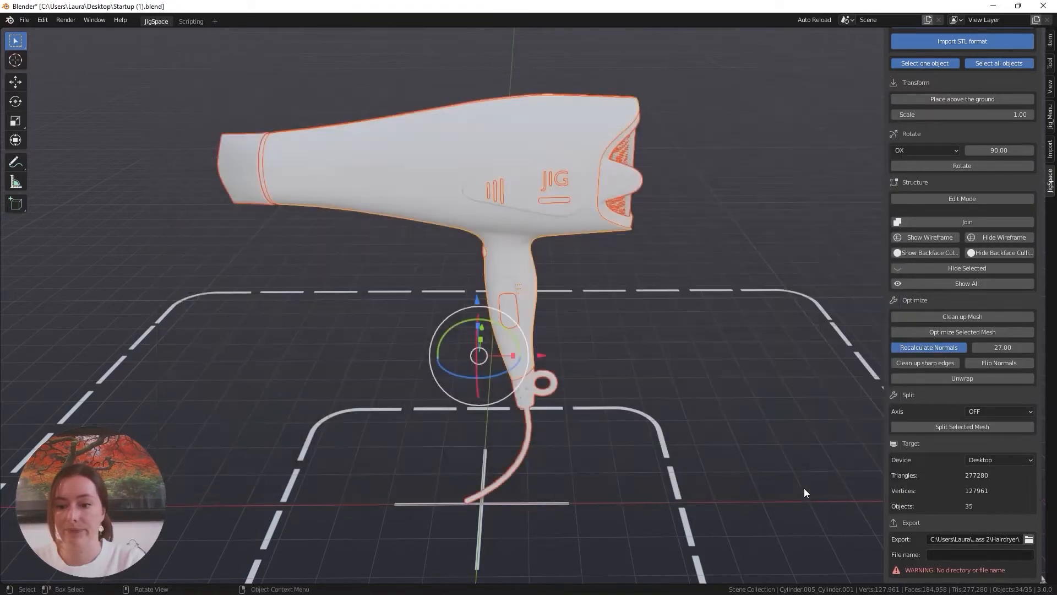
- Name the export file "Hairdryer Optimized" and export the mesh
click(950, 554)
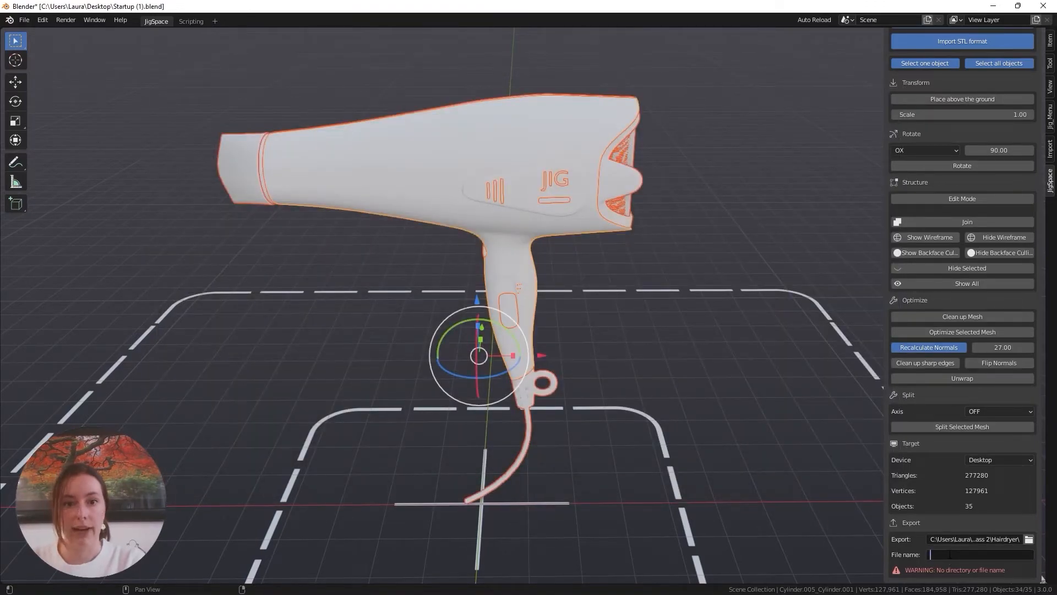
text(Hairdryer Optim)
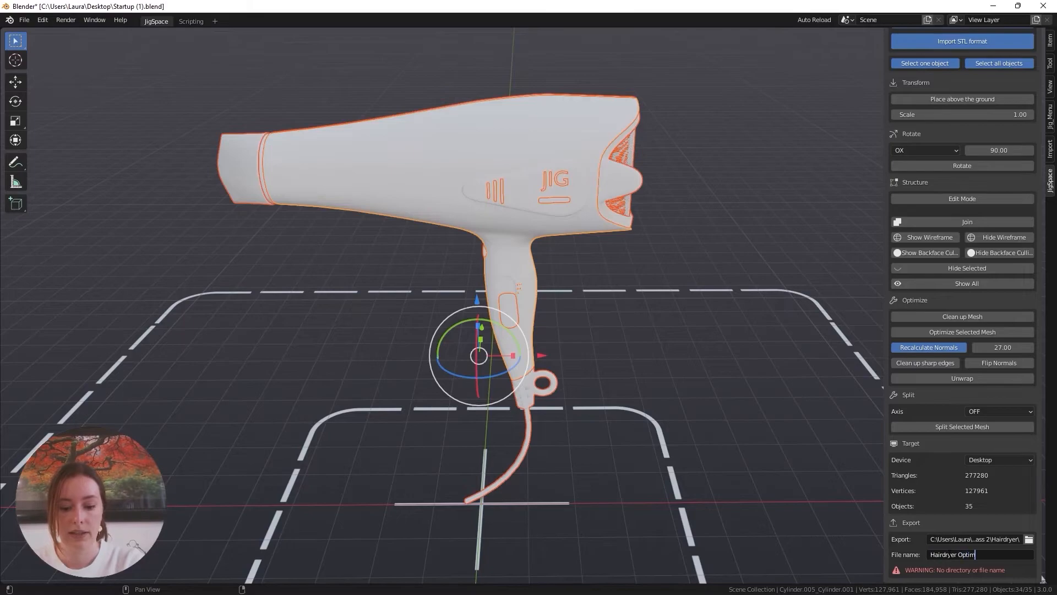
text(ized)
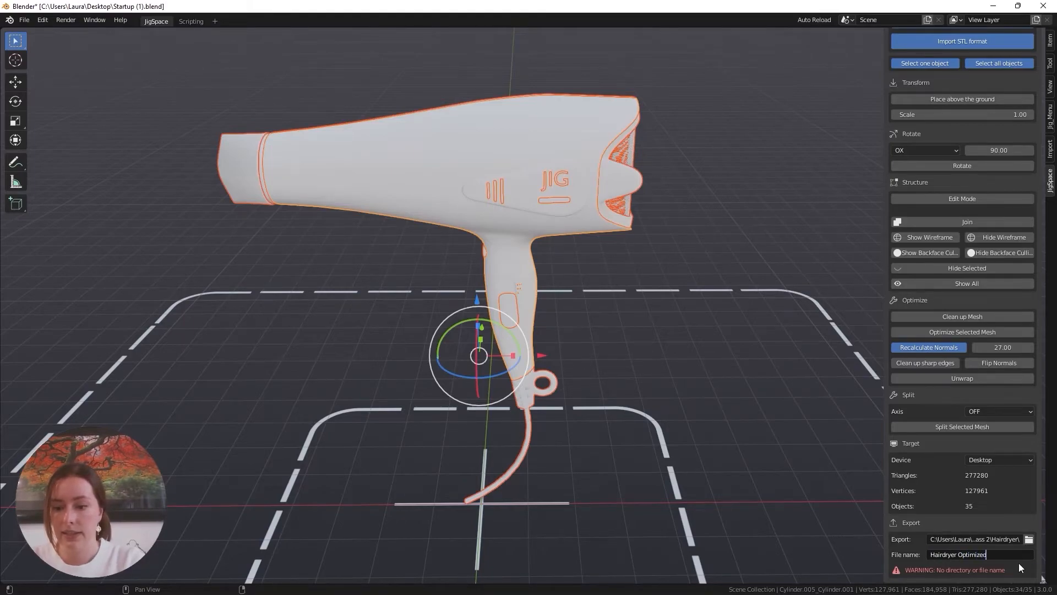
key(Return)
scroll(1003, 532, down, 1)
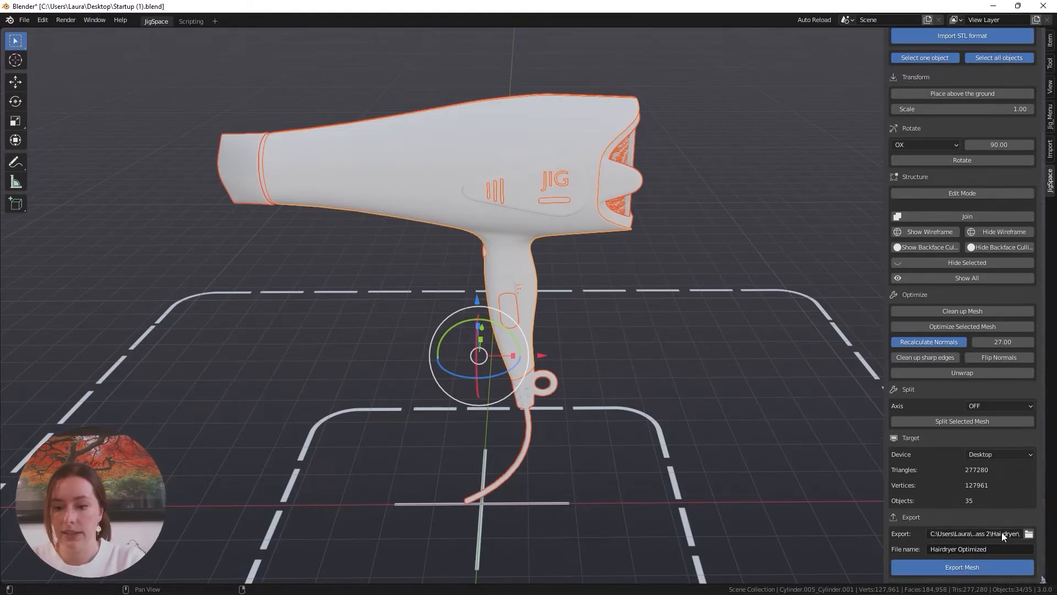
click(954, 562)
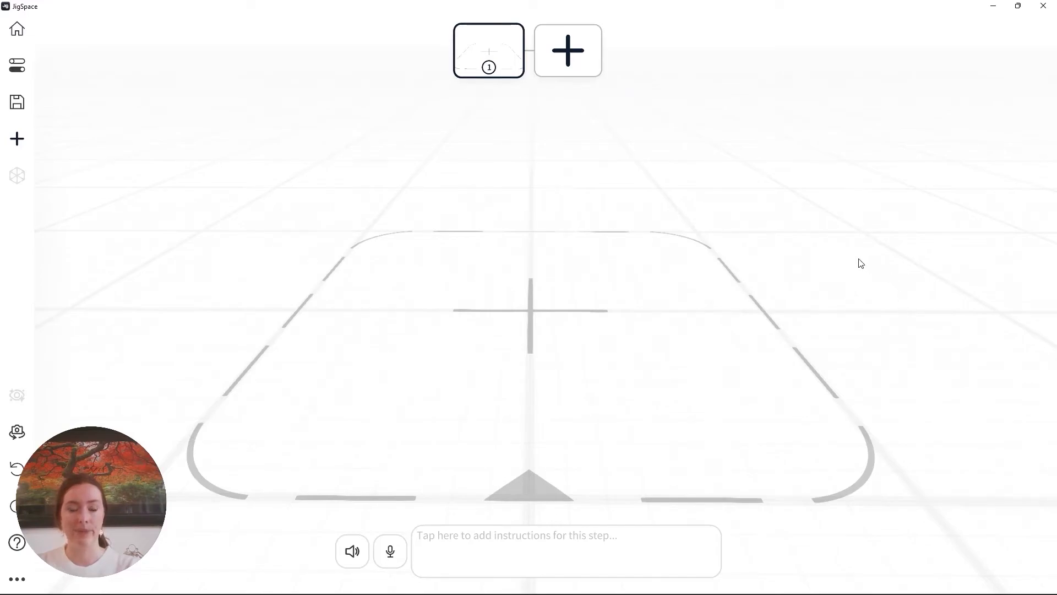
- Import the CAD file Hairdryer Optimized.obj into the empty JigSpace scene
click(22, 141)
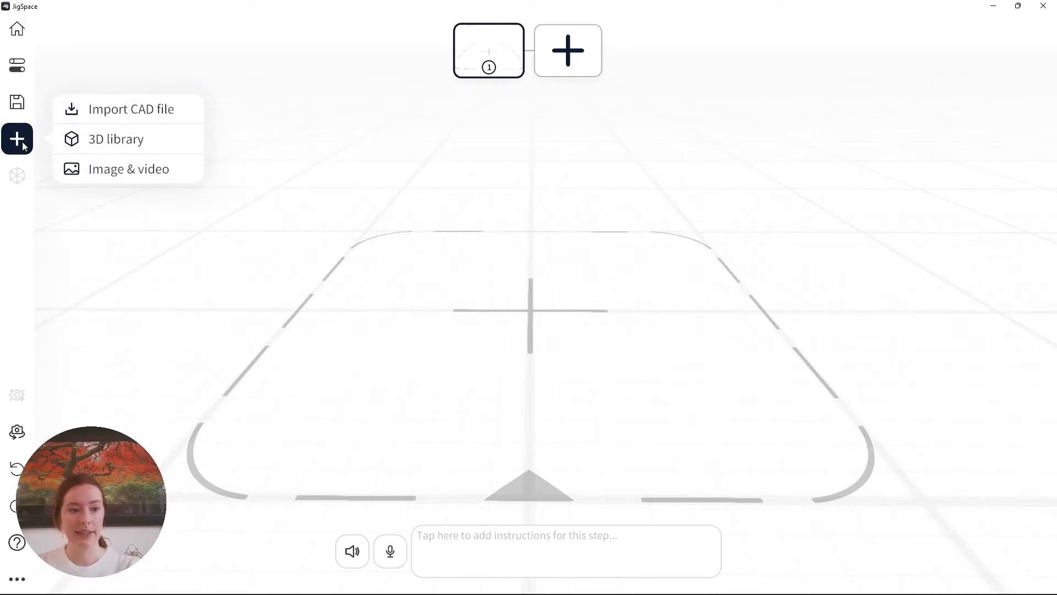
click(78, 113)
click(130, 118)
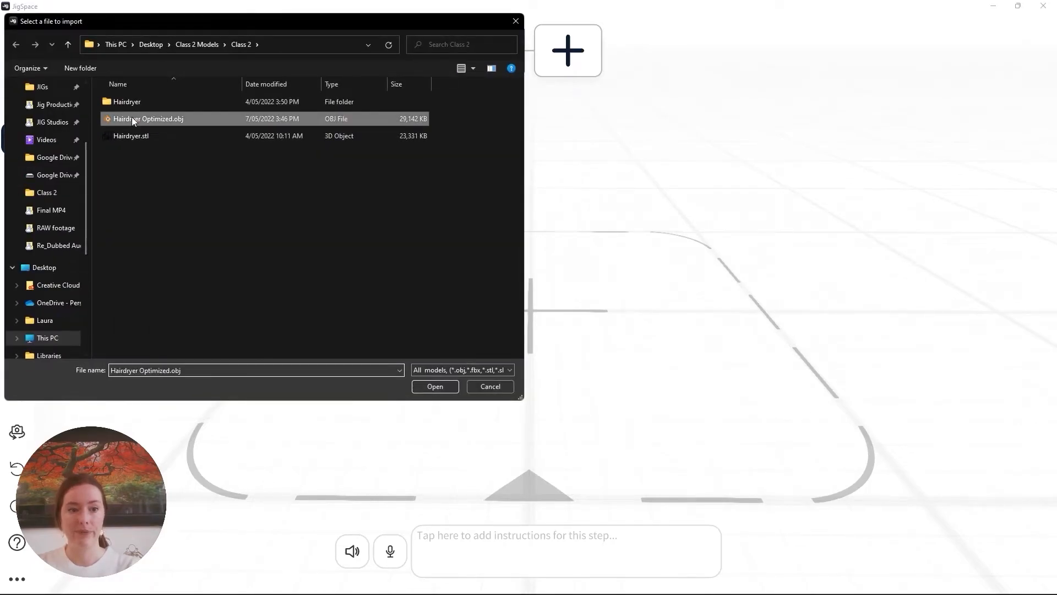
click(433, 388)
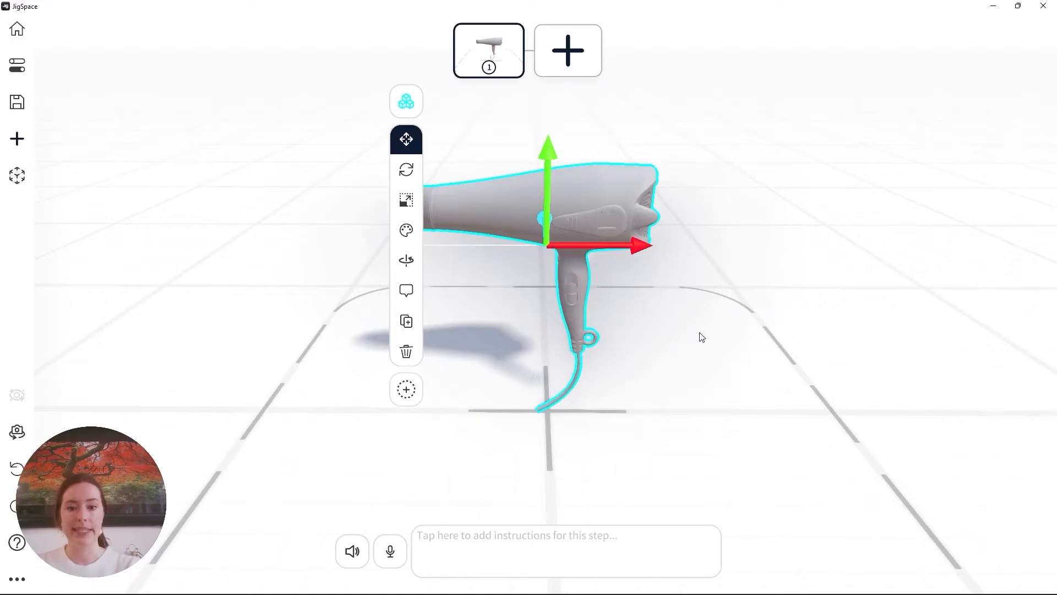
- Move the whole hair dryer along the blue axis and undo the move
drag(698, 337, 495, 407)
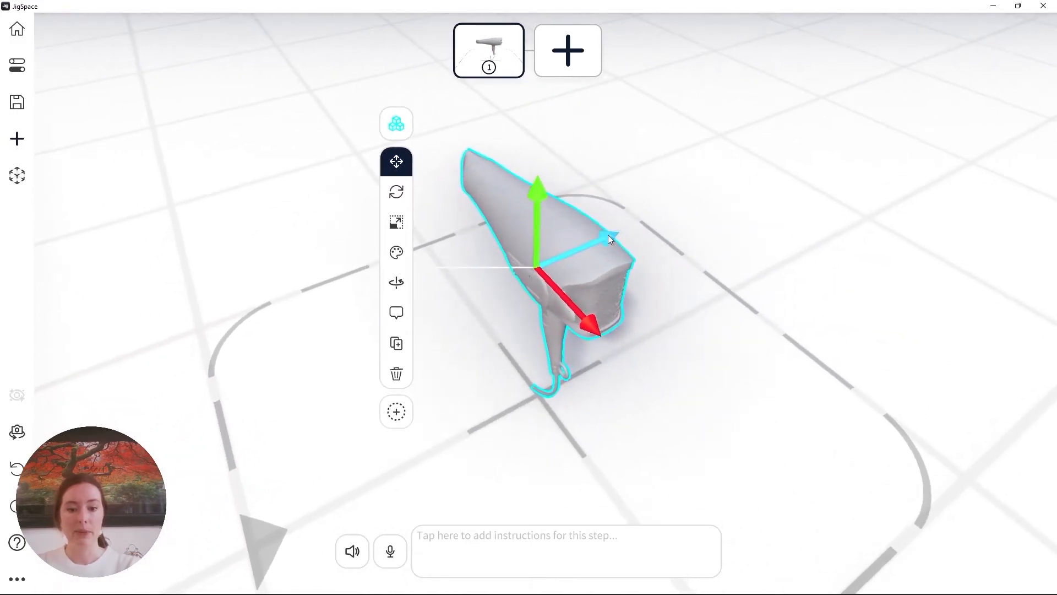
drag(608, 235, 710, 276)
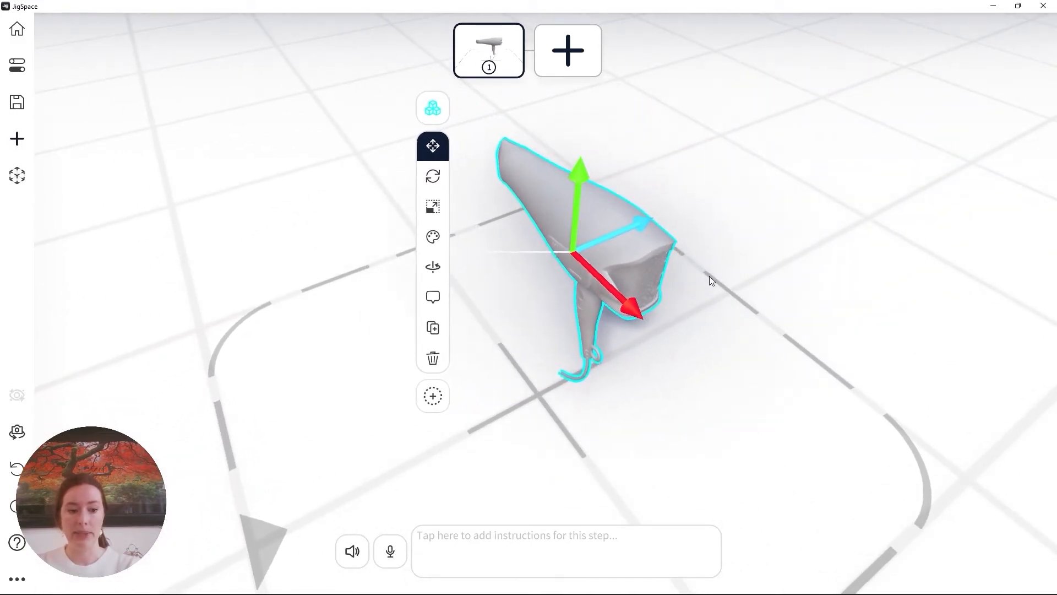
click(16, 474)
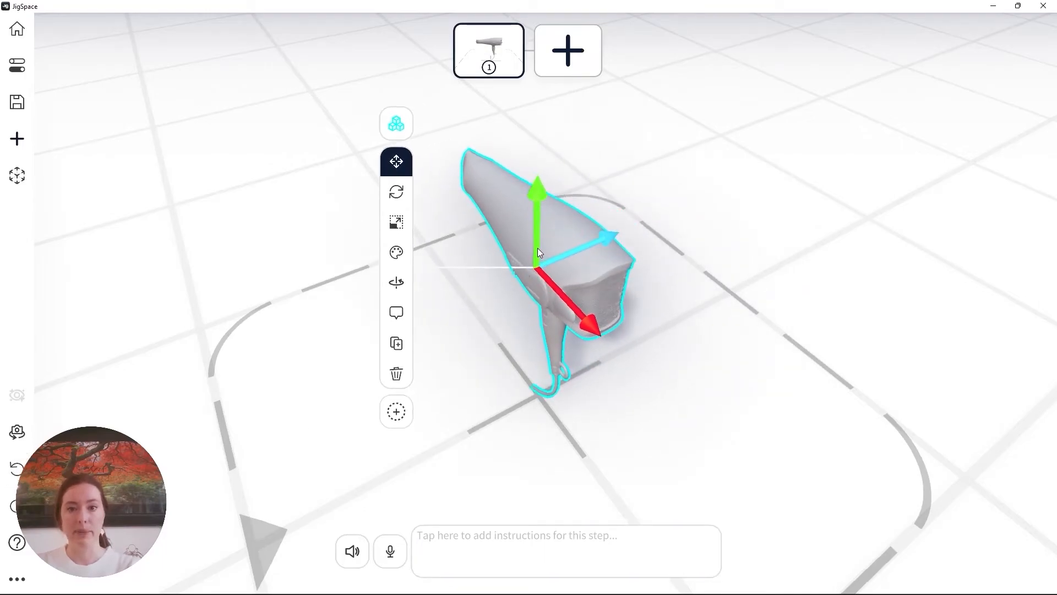
- Switch from whole-model to individual-part selection and select the near half of the outer housing
click(397, 125)
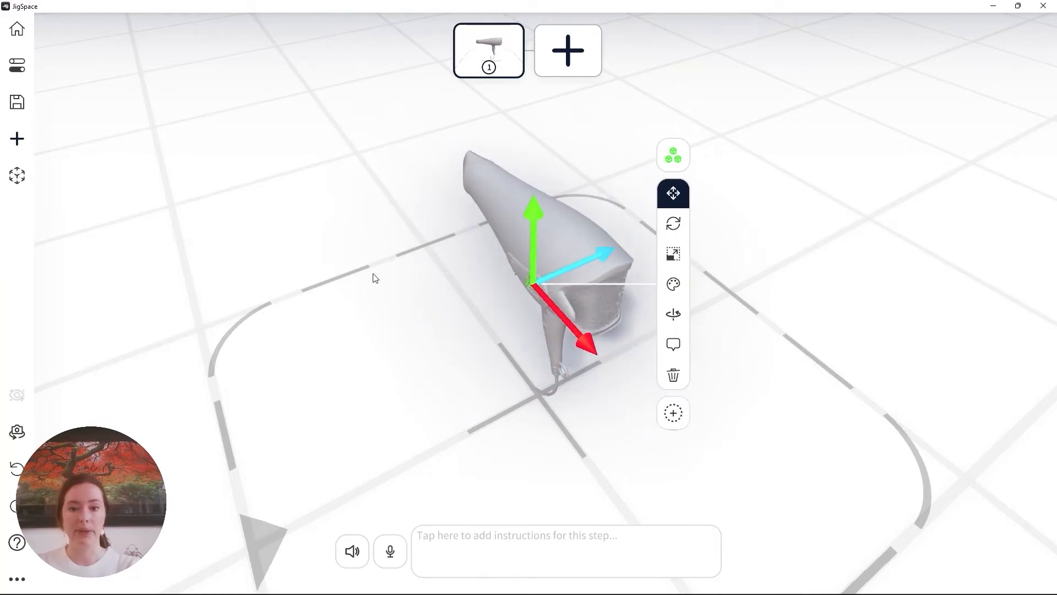
drag(373, 278, 602, 248)
click(539, 197)
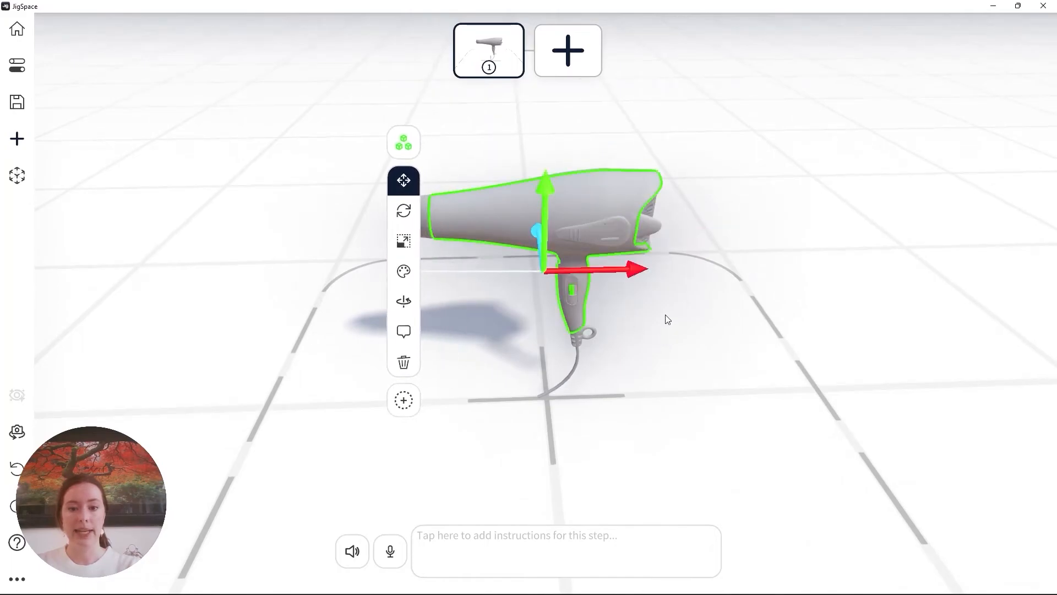
drag(567, 310, 625, 335)
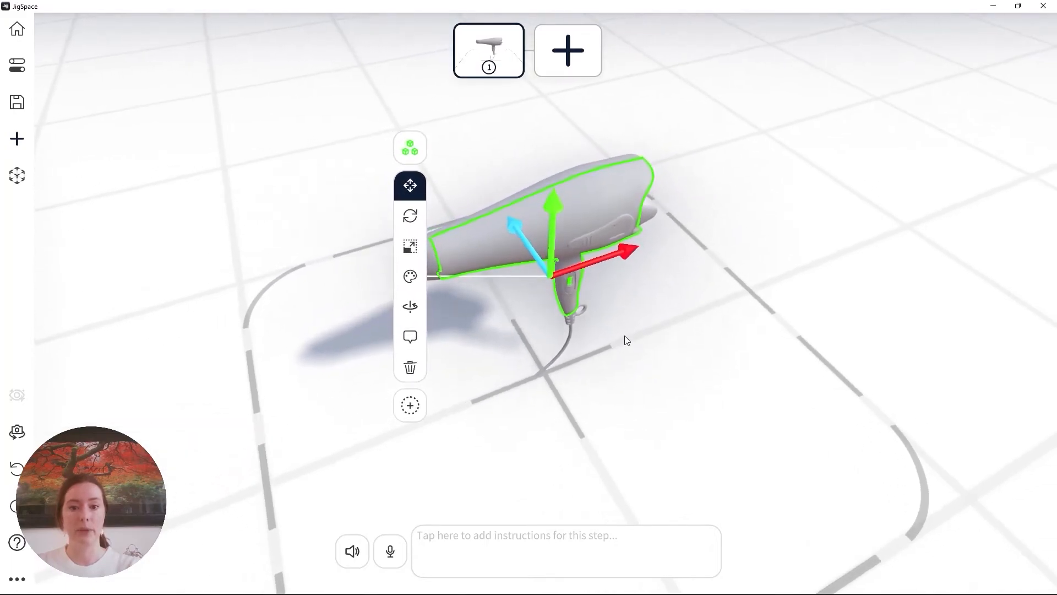
scroll(627, 336, up, 2)
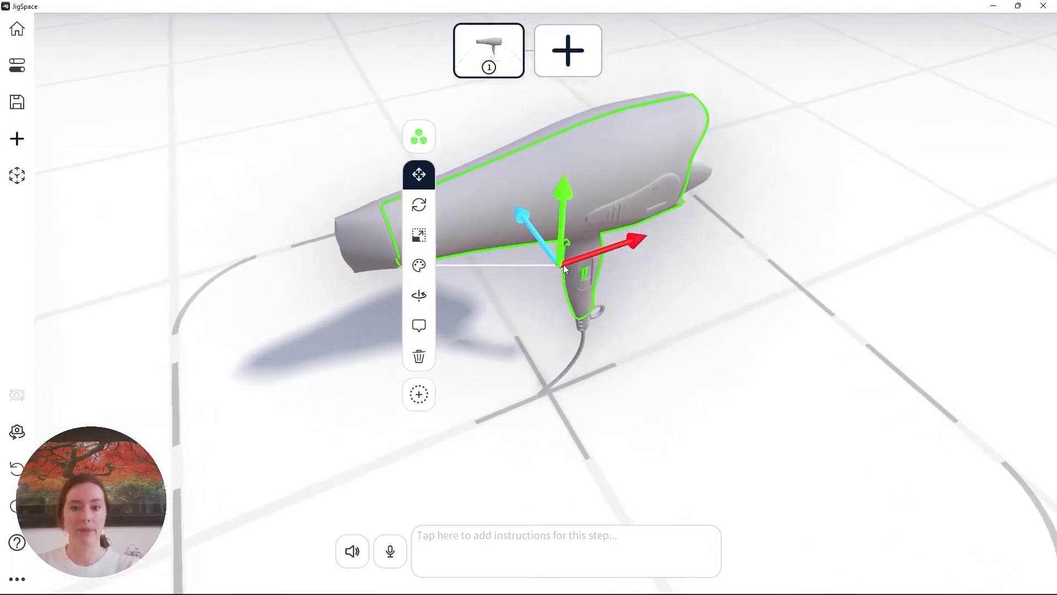
- Add a second step to the Jig and move the selected housing half outward along the blue axis, away from the inner parts
click(565, 58)
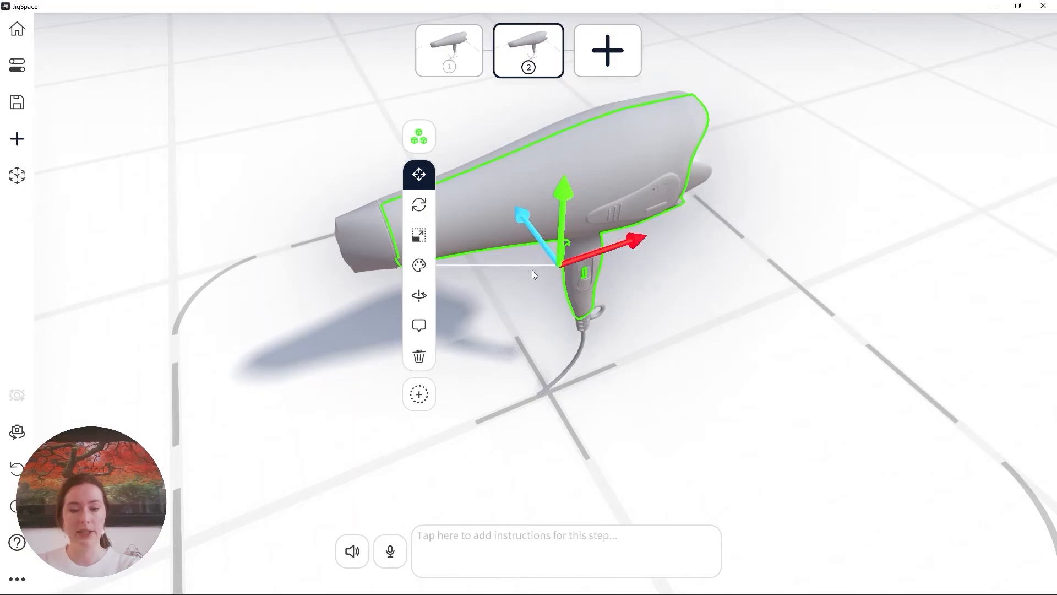
drag(532, 269, 463, 143)
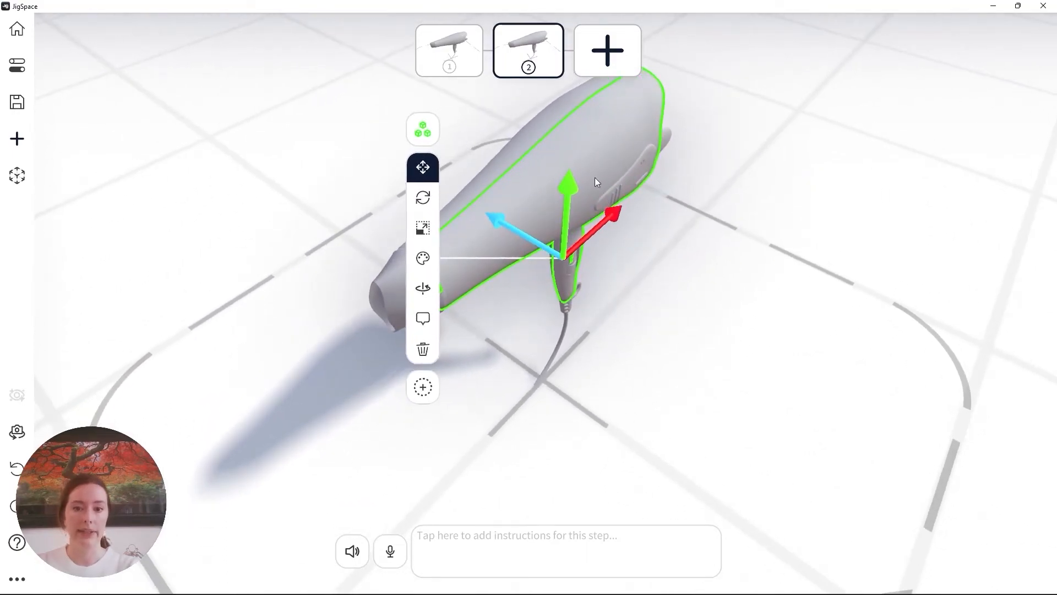
drag(497, 215, 681, 309)
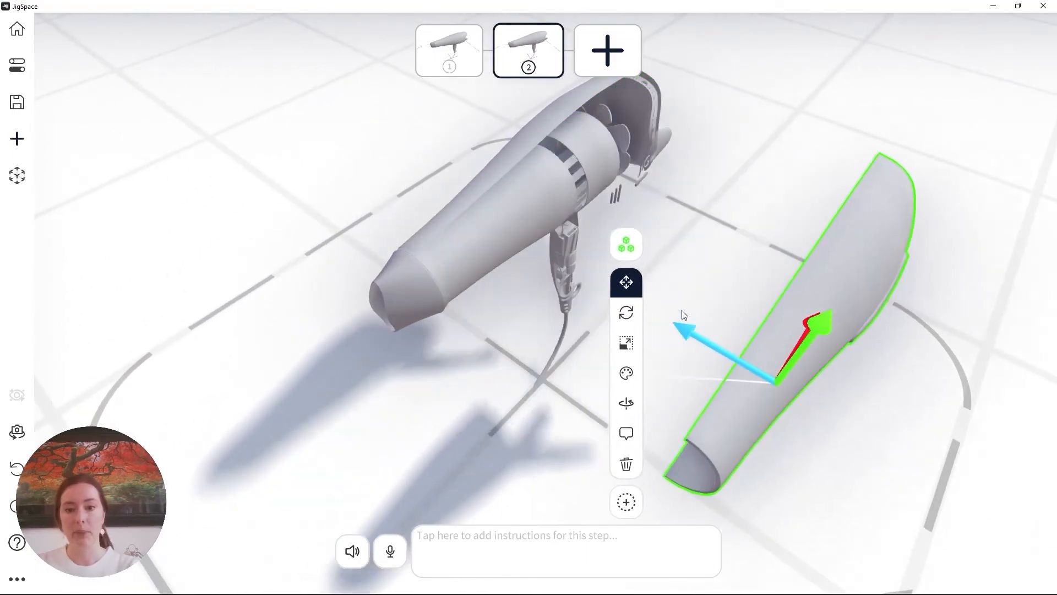
- Make the moved housing half fully transparent in step 2 and deselect it
click(636, 377)
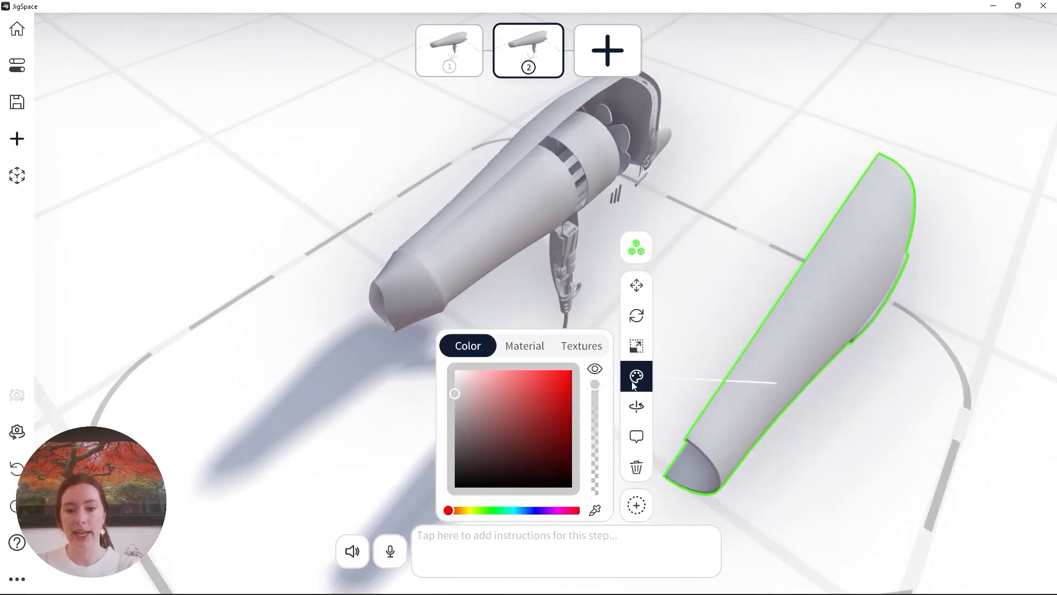
drag(595, 384, 603, 482)
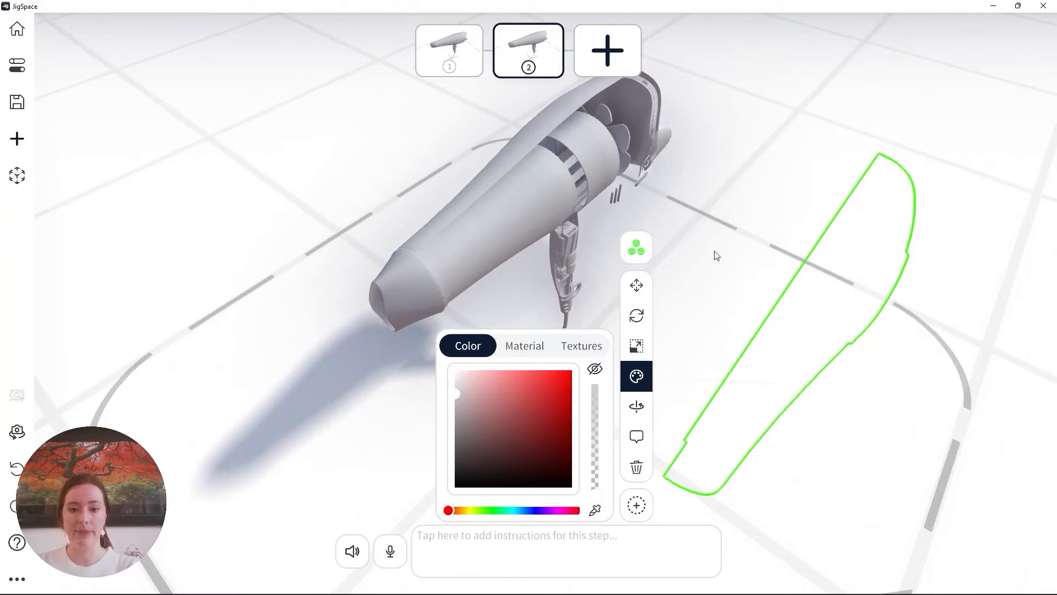
click(729, 257)
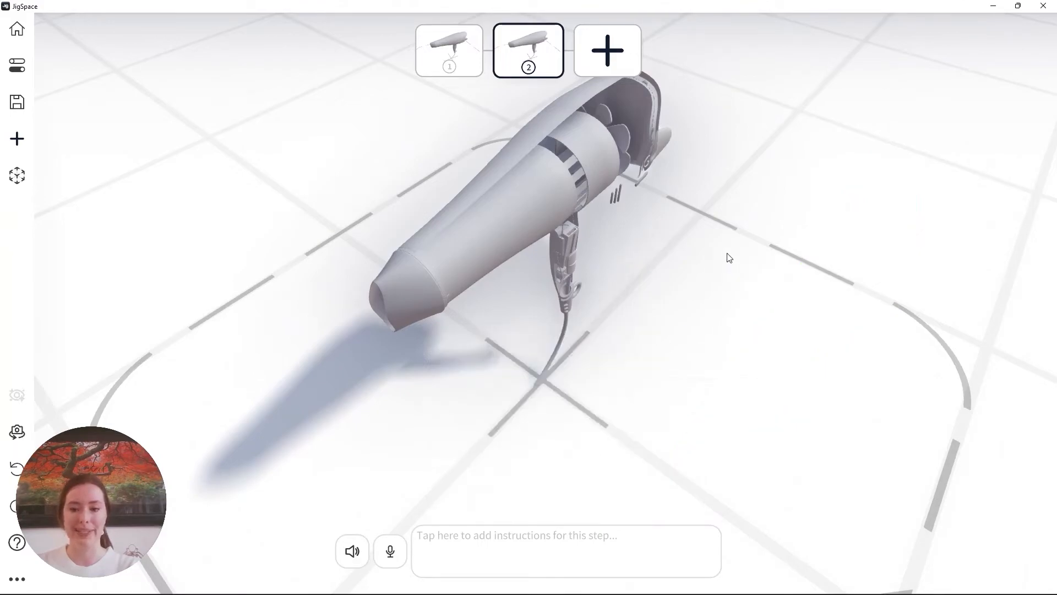
- Switch between steps 1 and 2 to preview the housing's transition, ending on step 1
drag(753, 344, 699, 309)
click(472, 65)
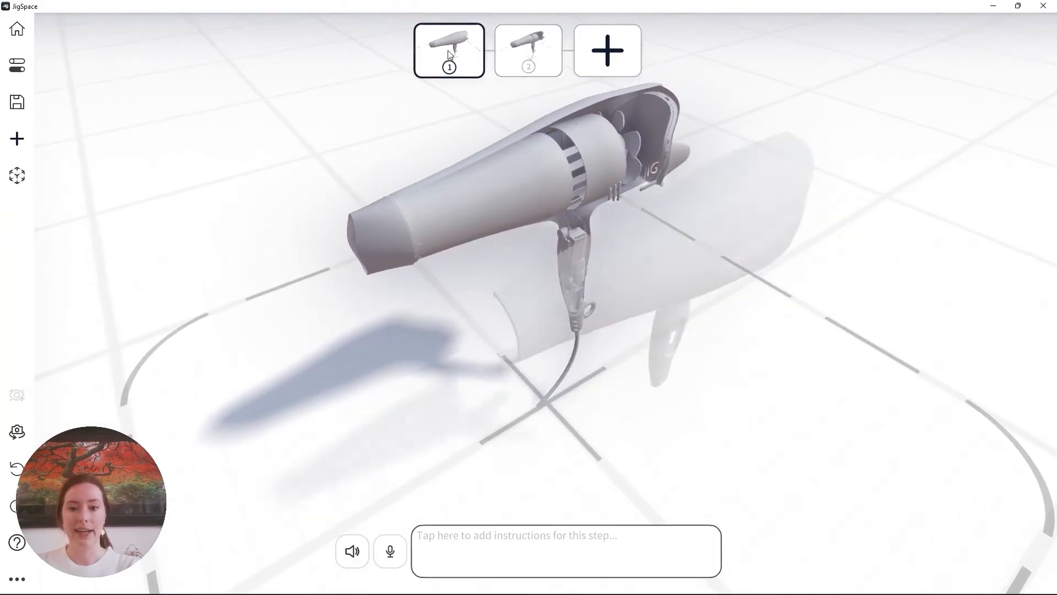
click(528, 48)
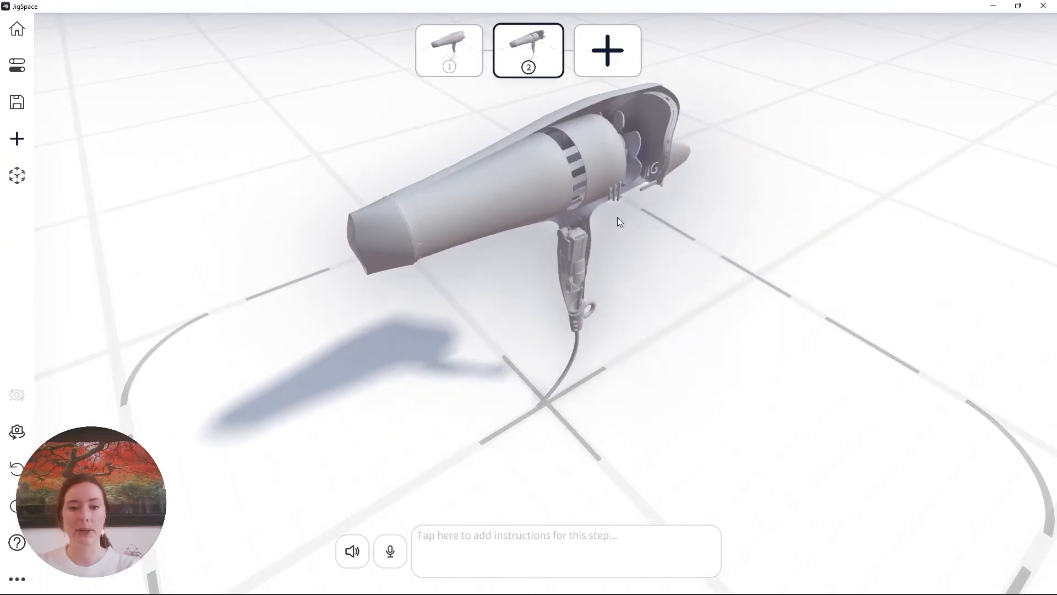
click(469, 53)
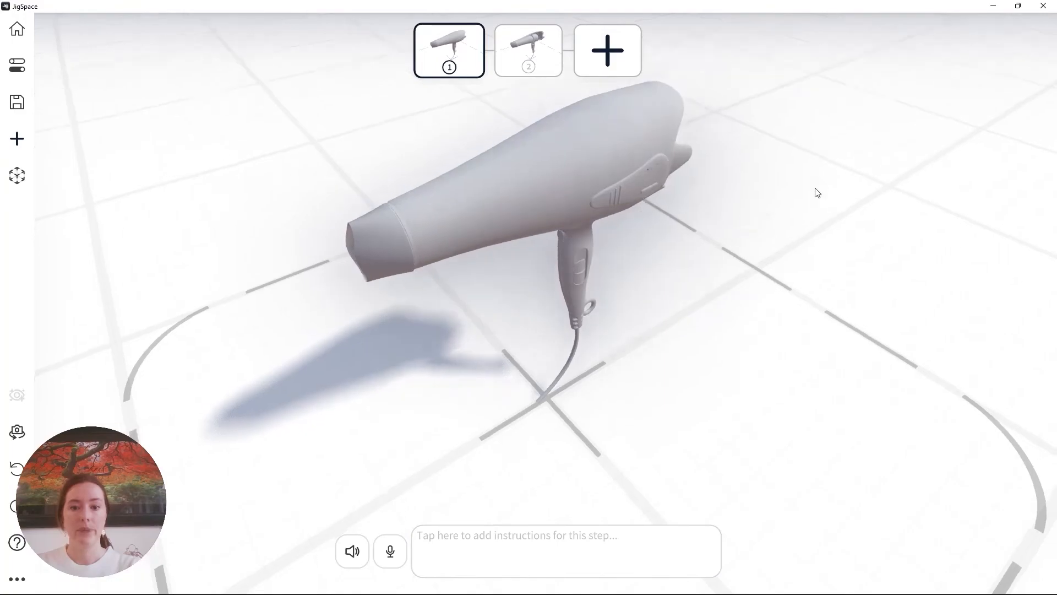
- Give the near housing half in step 1 the Plastic (Shiny) material and a neutral light grey colour
click(585, 181)
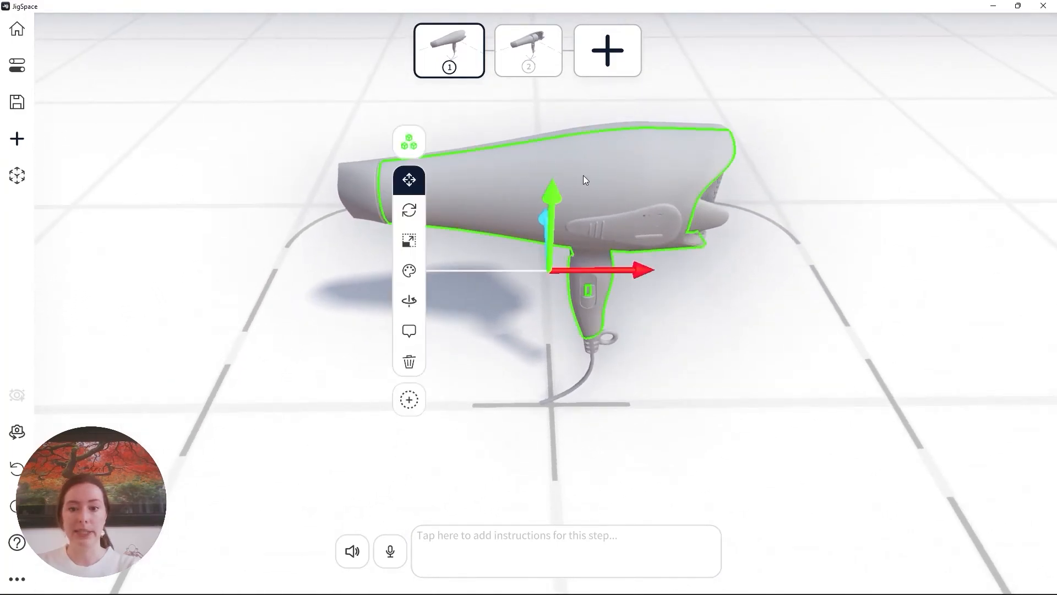
click(409, 270)
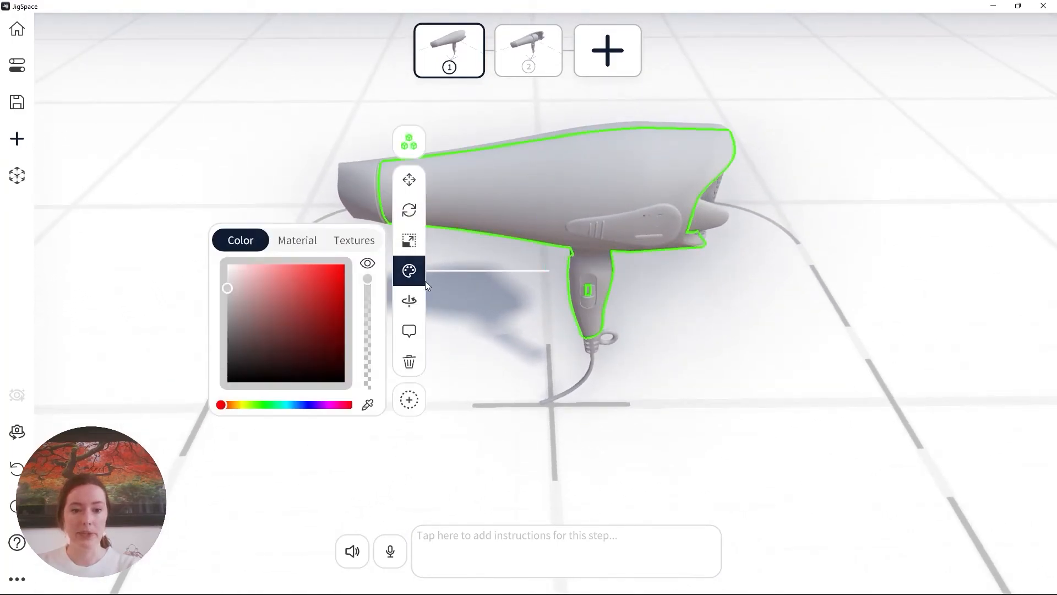
click(304, 240)
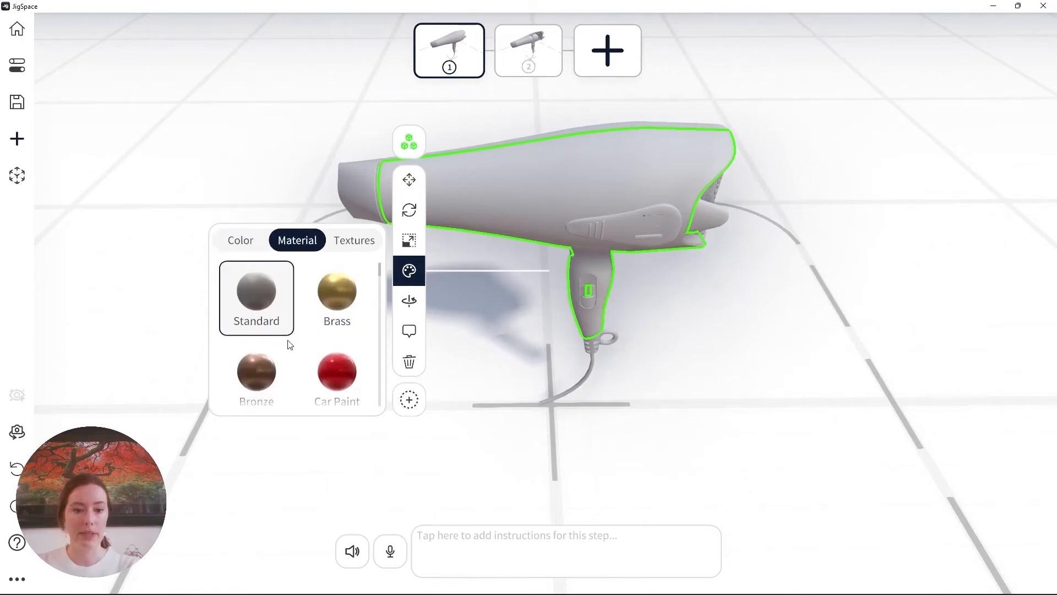
scroll(303, 309, down, 8)
scroll(331, 268, up, 5)
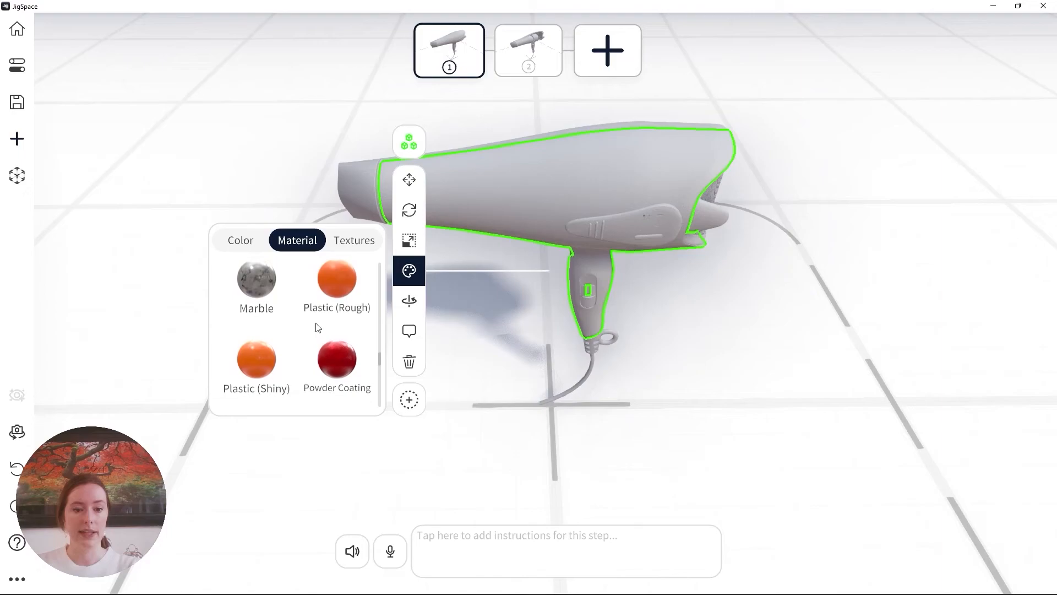
click(231, 375)
click(241, 243)
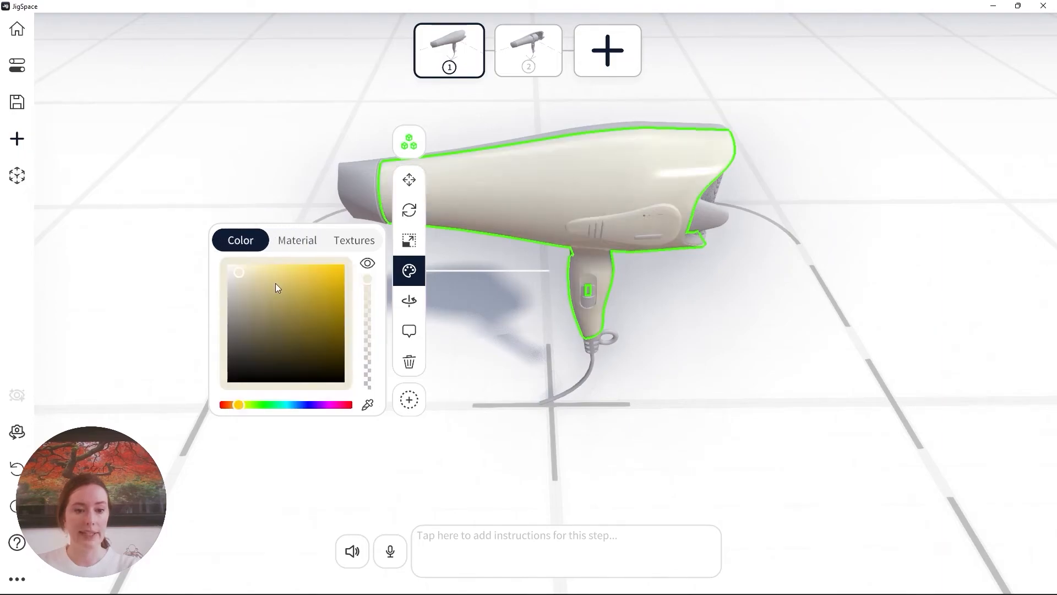
drag(246, 275, 220, 284)
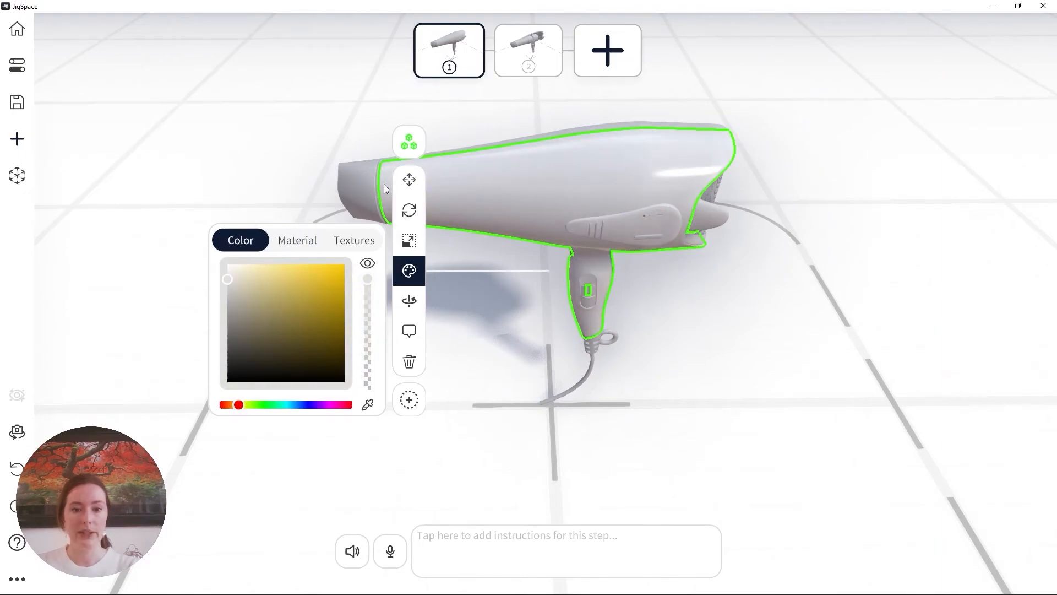
- Change the colour of the hair dryer's front nozzle to dark grey and deselect it
click(358, 173)
click(544, 279)
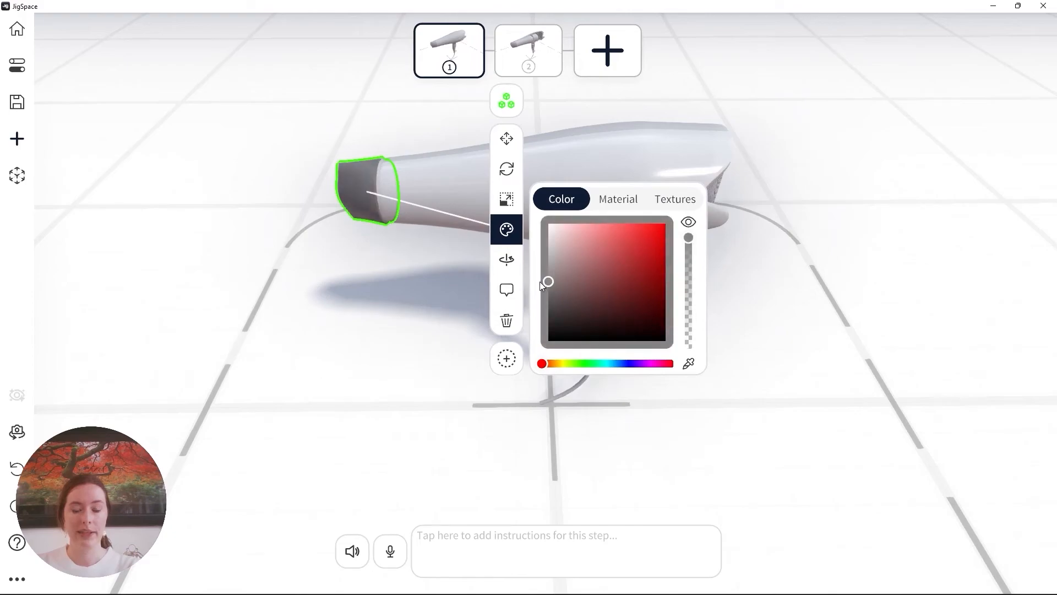
drag(540, 282, 540, 296)
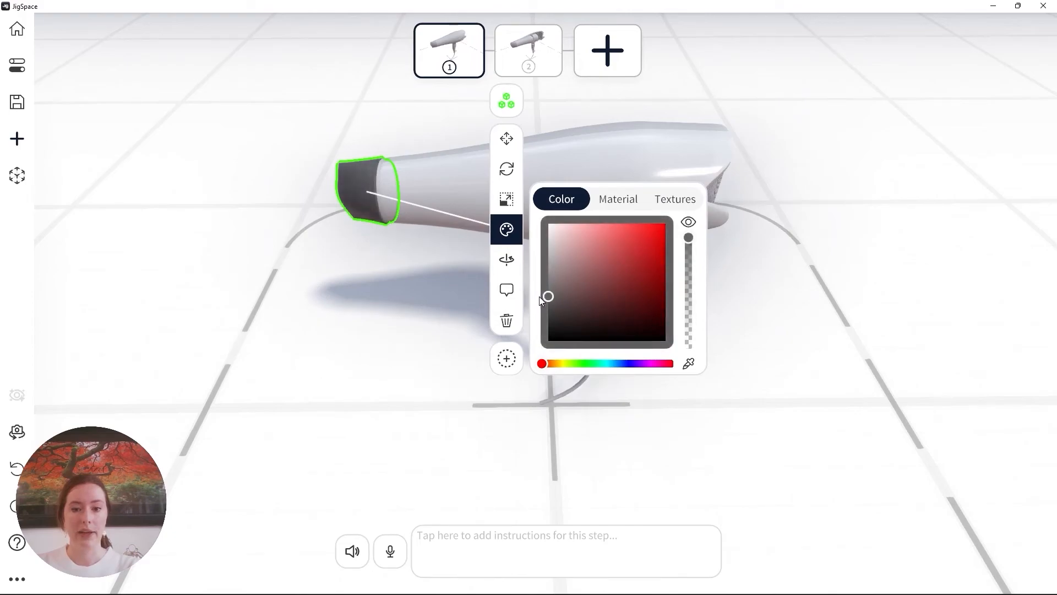
click(376, 295)
- Examine the side of the housing up close and select its three vertical slot details
drag(590, 332, 594, 226)
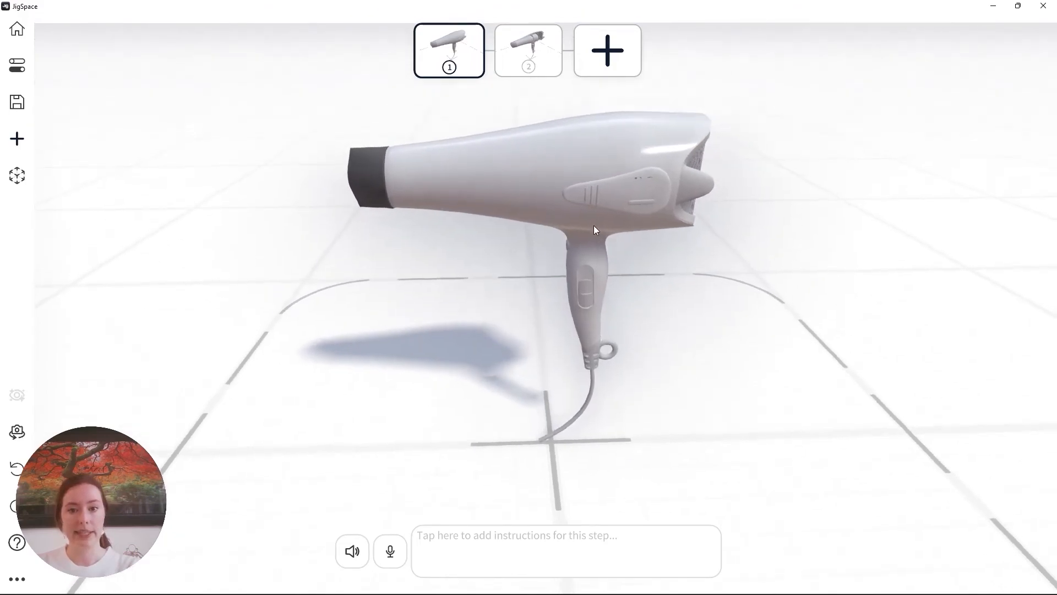
right_drag(594, 226, 553, 276)
scroll(533, 262, up, 2)
scroll(532, 261, up, 2)
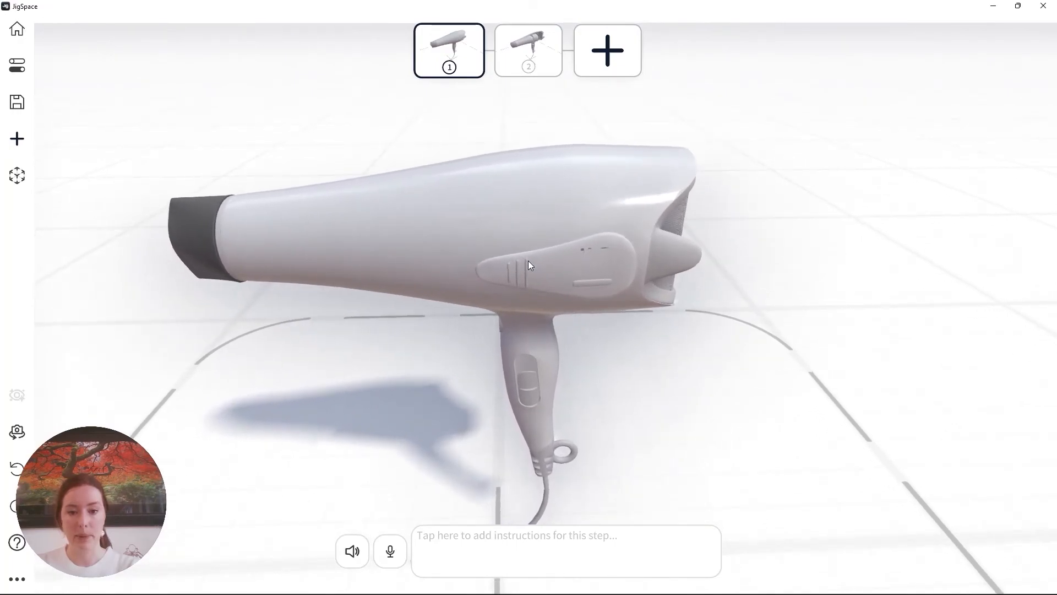
click(522, 274)
drag(591, 274, 588, 301)
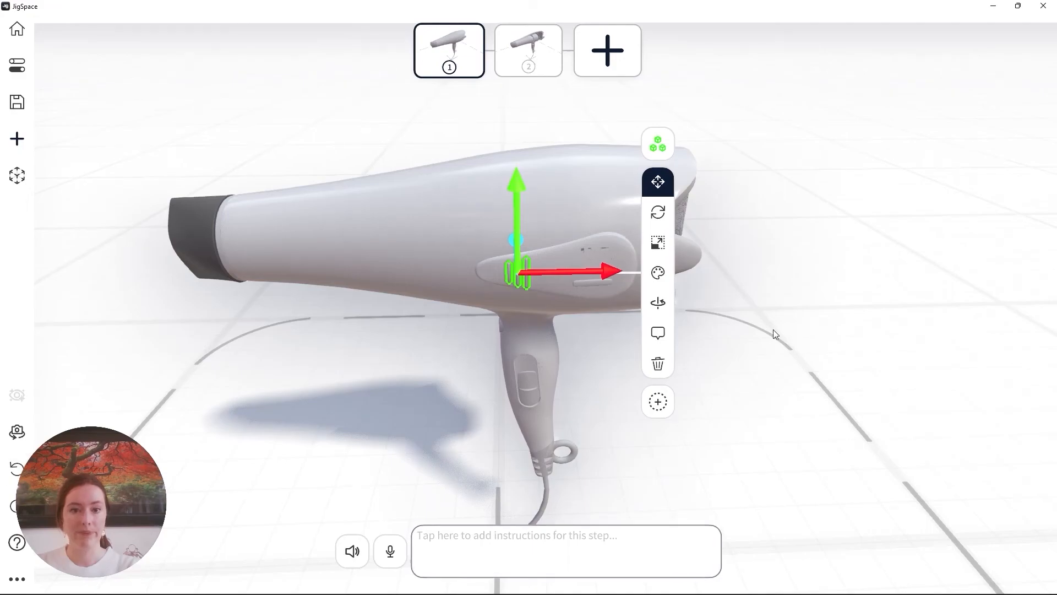
- Select the two screws on the far side of the handle and apply the Chrome material to them
drag(773, 330, 118, 289)
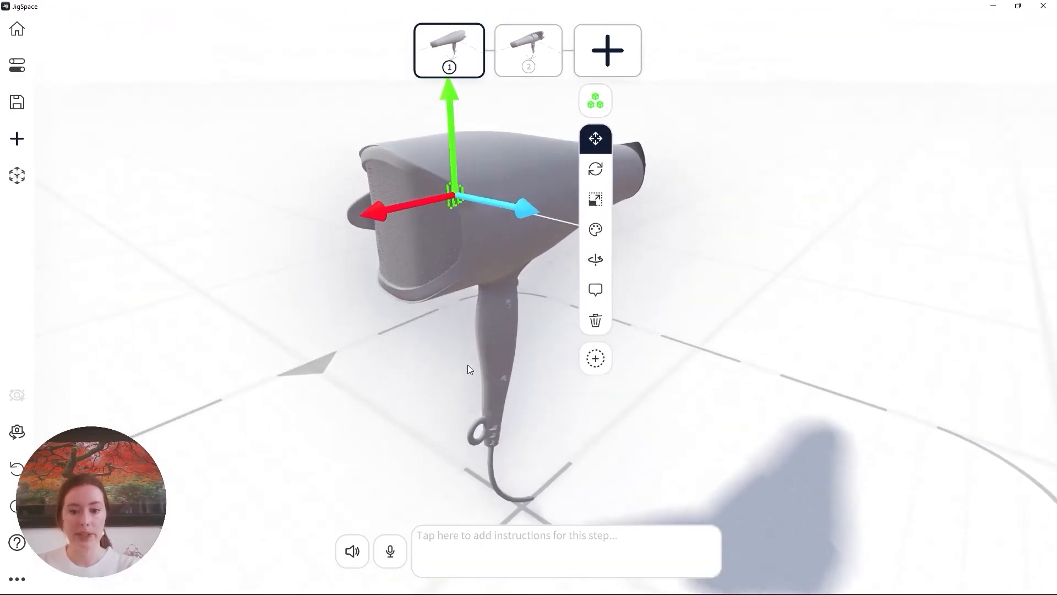
scroll(468, 364, up, 2)
right_drag(484, 358, 488, 252)
click(480, 240)
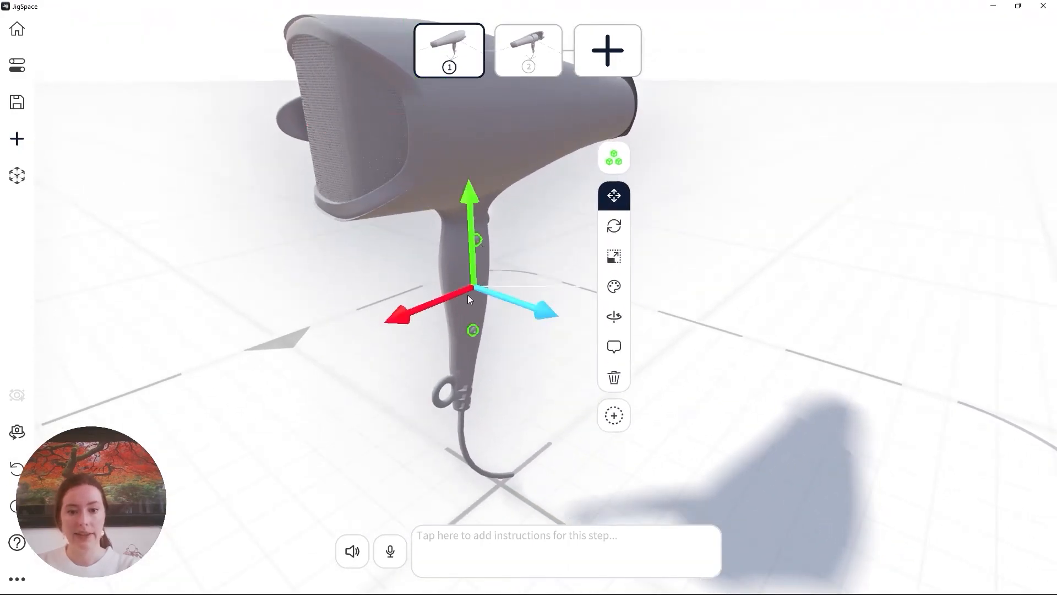
drag(457, 294, 533, 299)
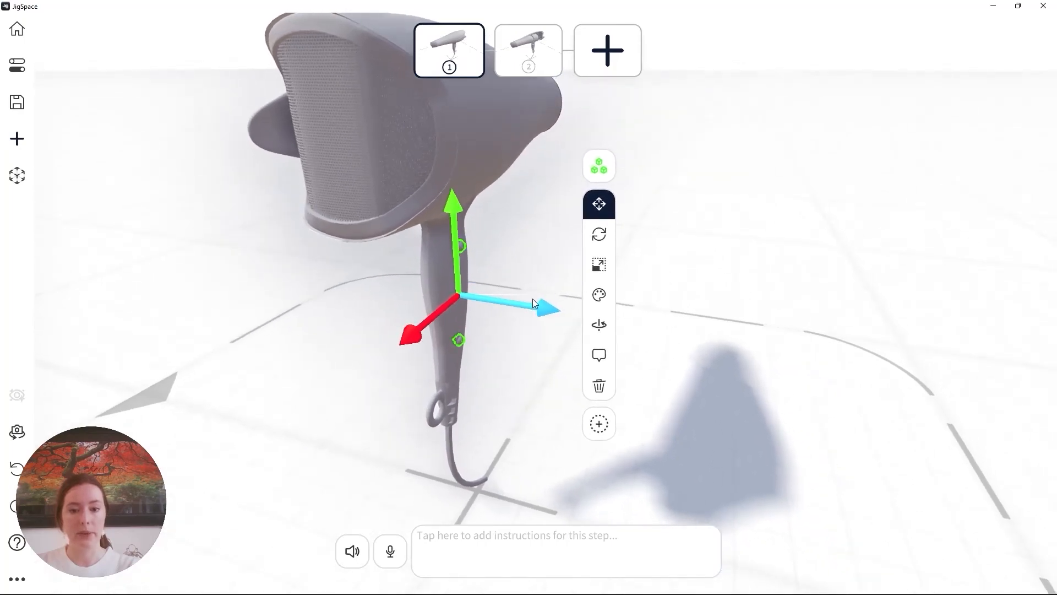
click(599, 296)
click(710, 267)
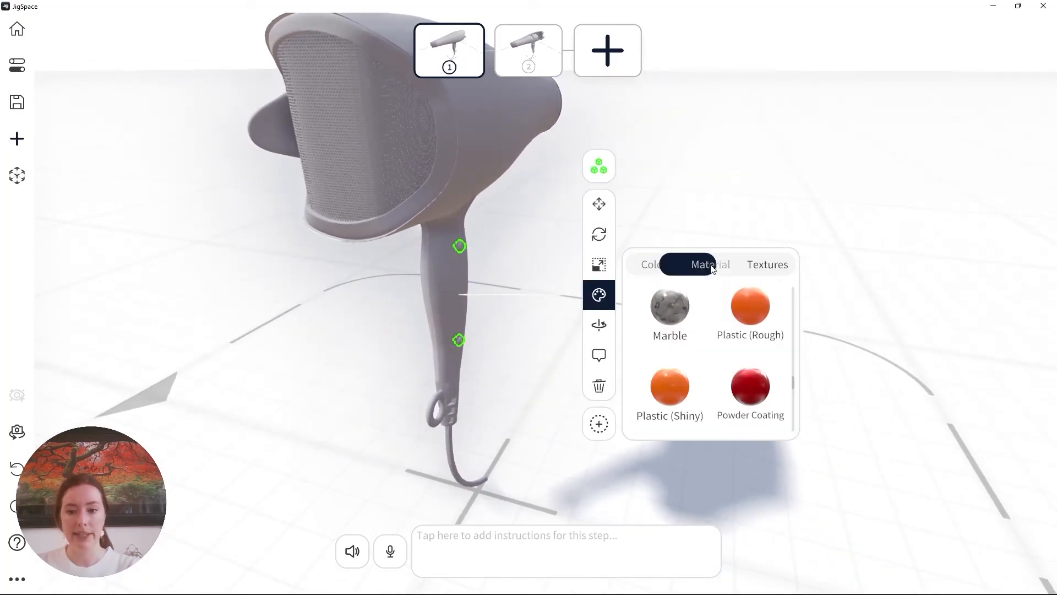
scroll(753, 307, down, 5)
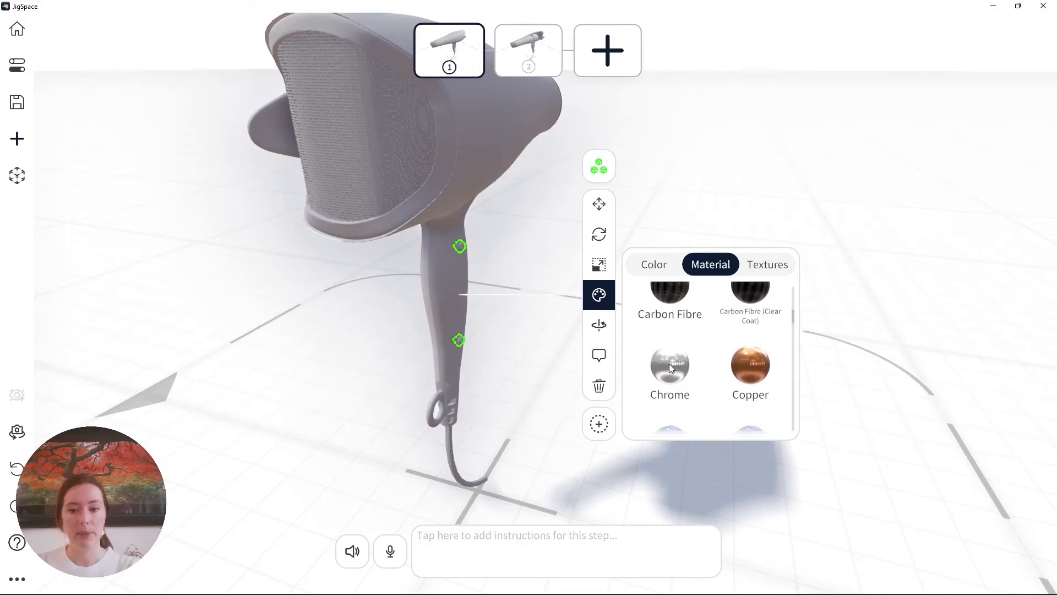
click(669, 364)
click(687, 233)
- Examine the chrome screws on the handle up close and the whole hair dryer from its near side
scroll(387, 257, up, 6)
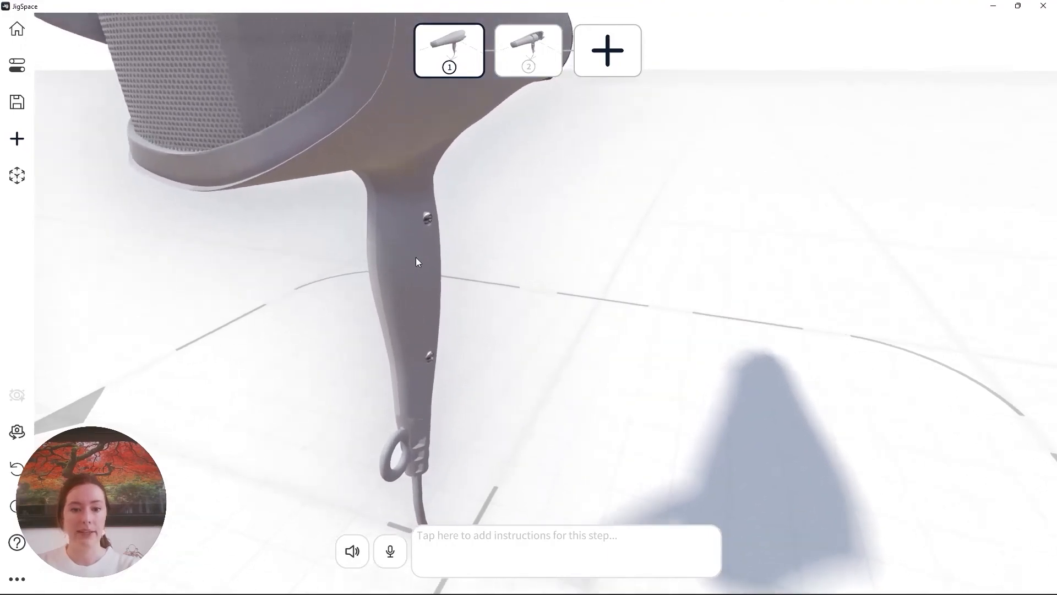
drag(772, 332, 651, 317)
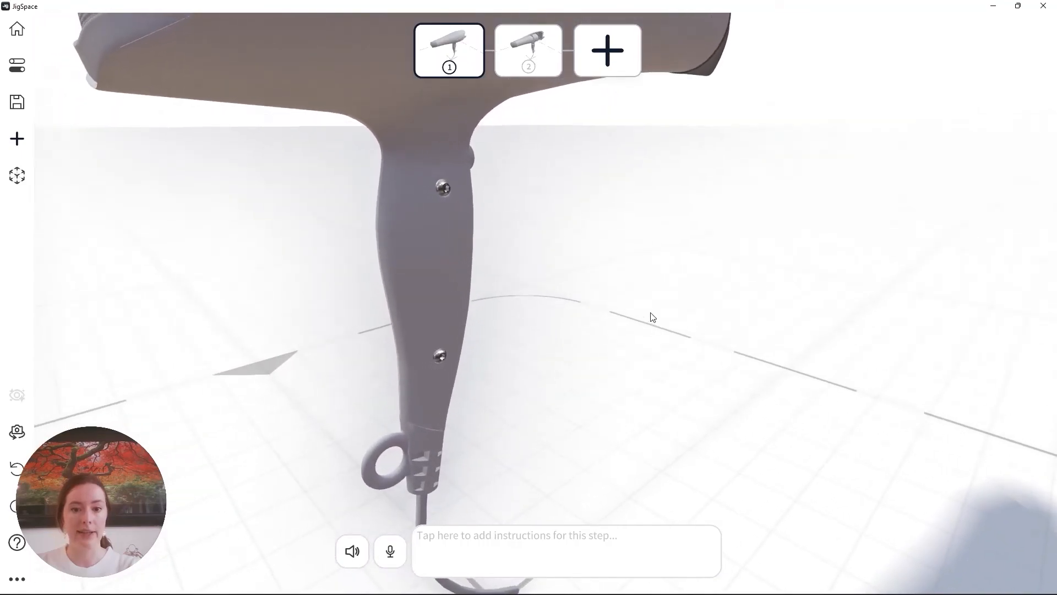
scroll(312, 286, down, 3)
drag(313, 287, 1048, 281)
scroll(585, 330, down, 5)
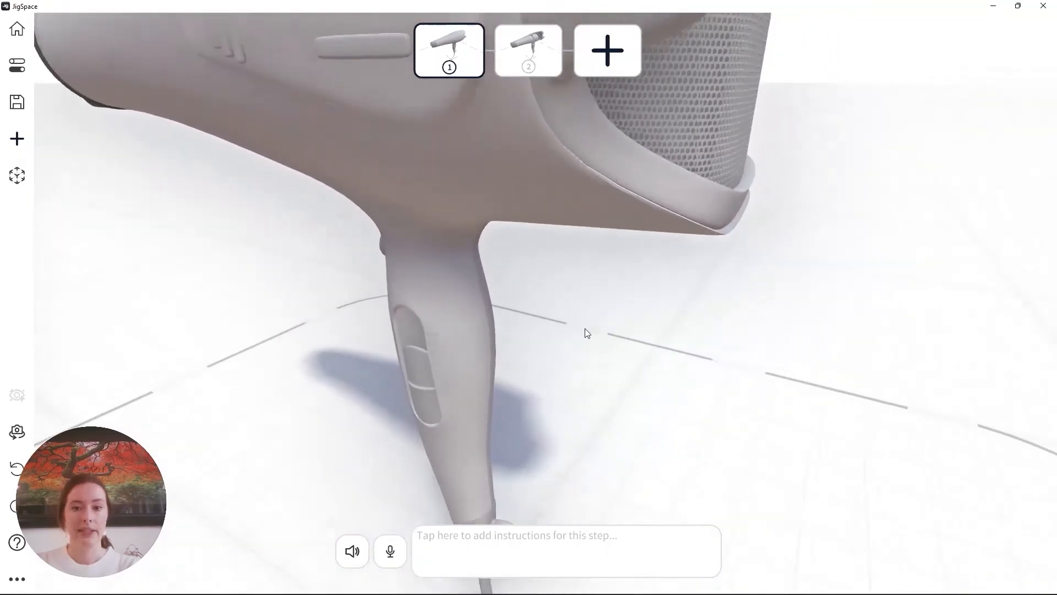
drag(547, 333, 638, 355)
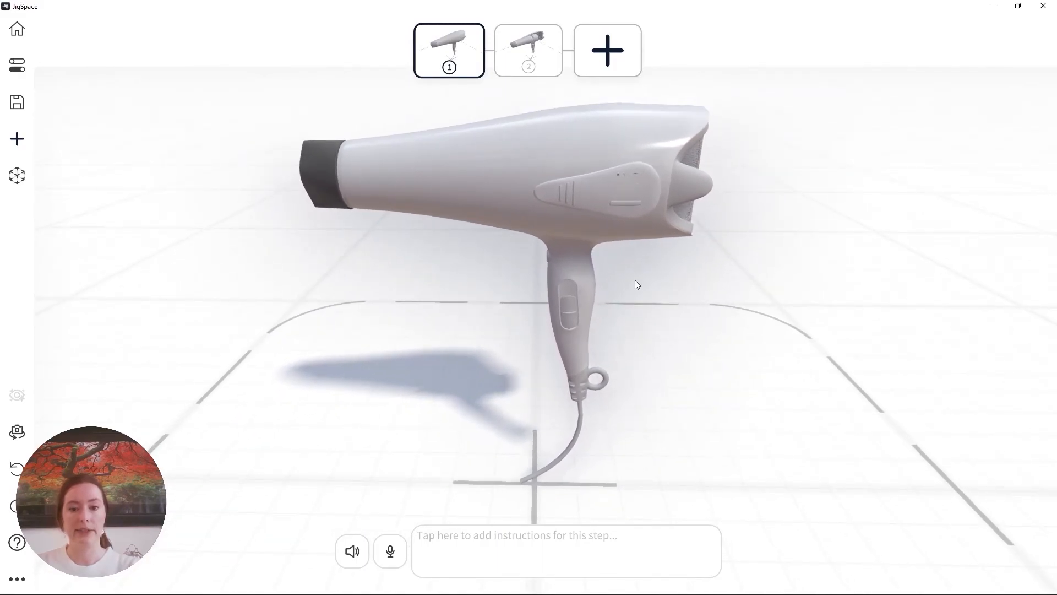
right_drag(635, 280, 623, 295)
drag(646, 299, 663, 294)
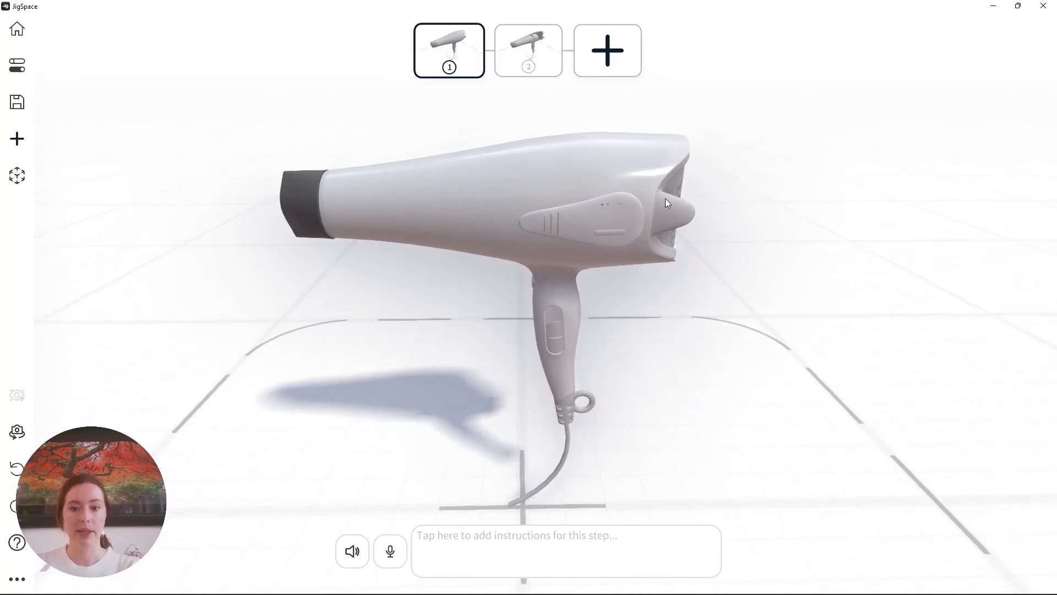